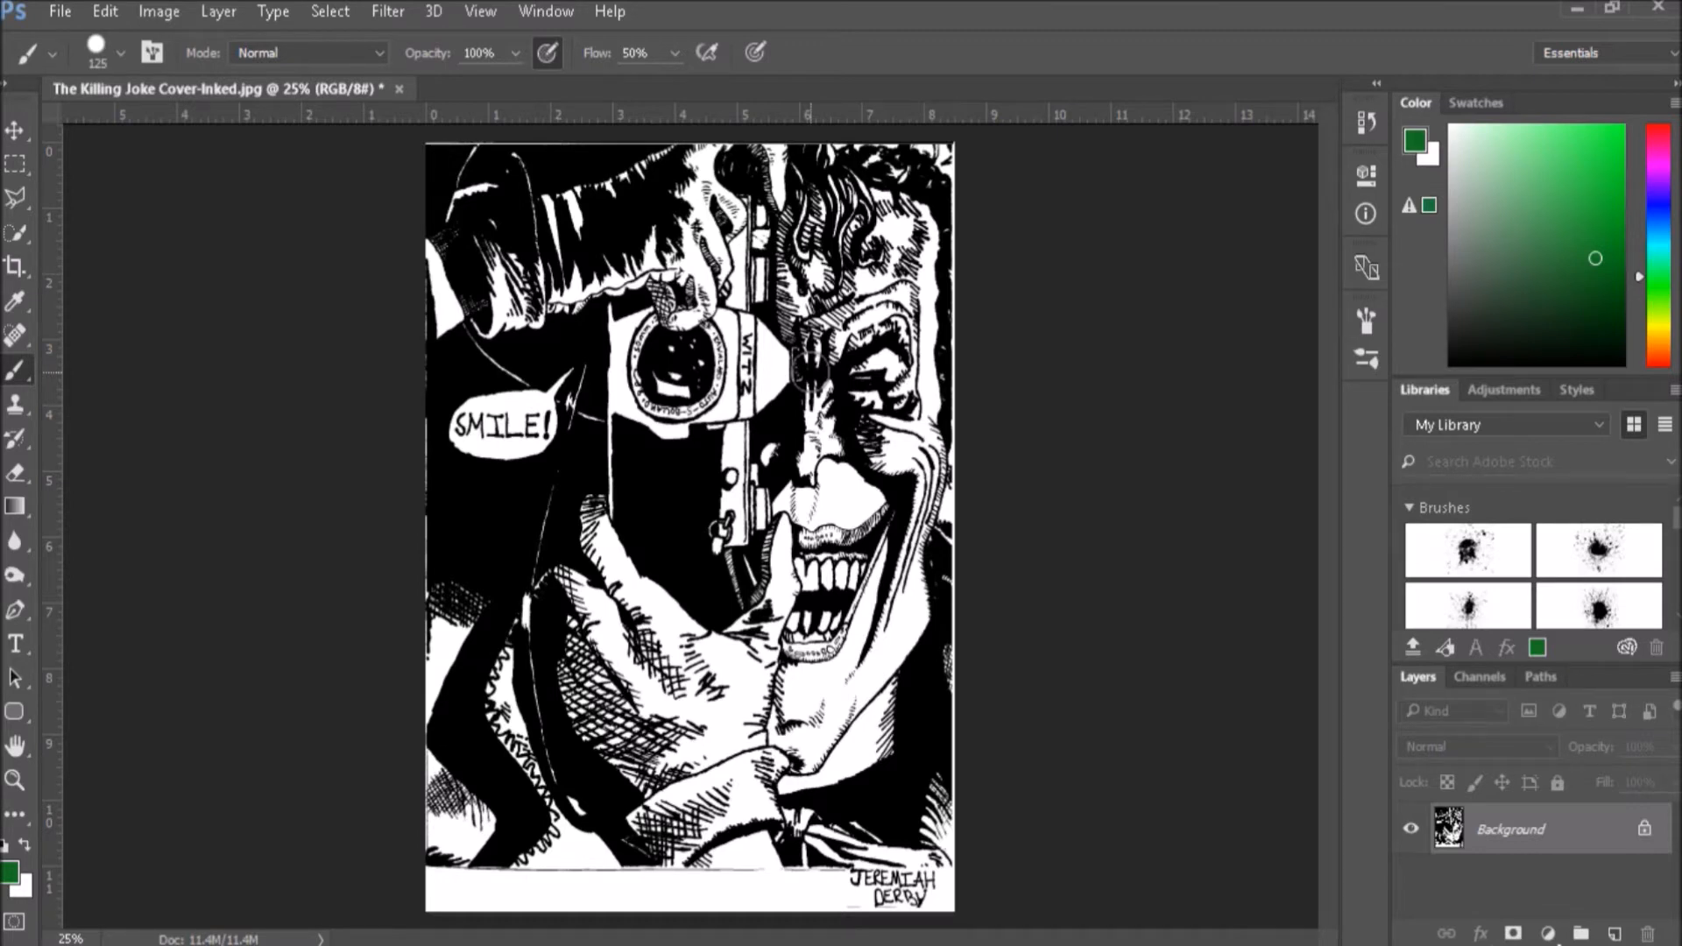
# Open The Killing Joke Cover-OColored.jpg from the The Killing Joke Process folder in Photoshop, and return to the inked cover document.
pyautogui.hotkey('alt', 'Tab')
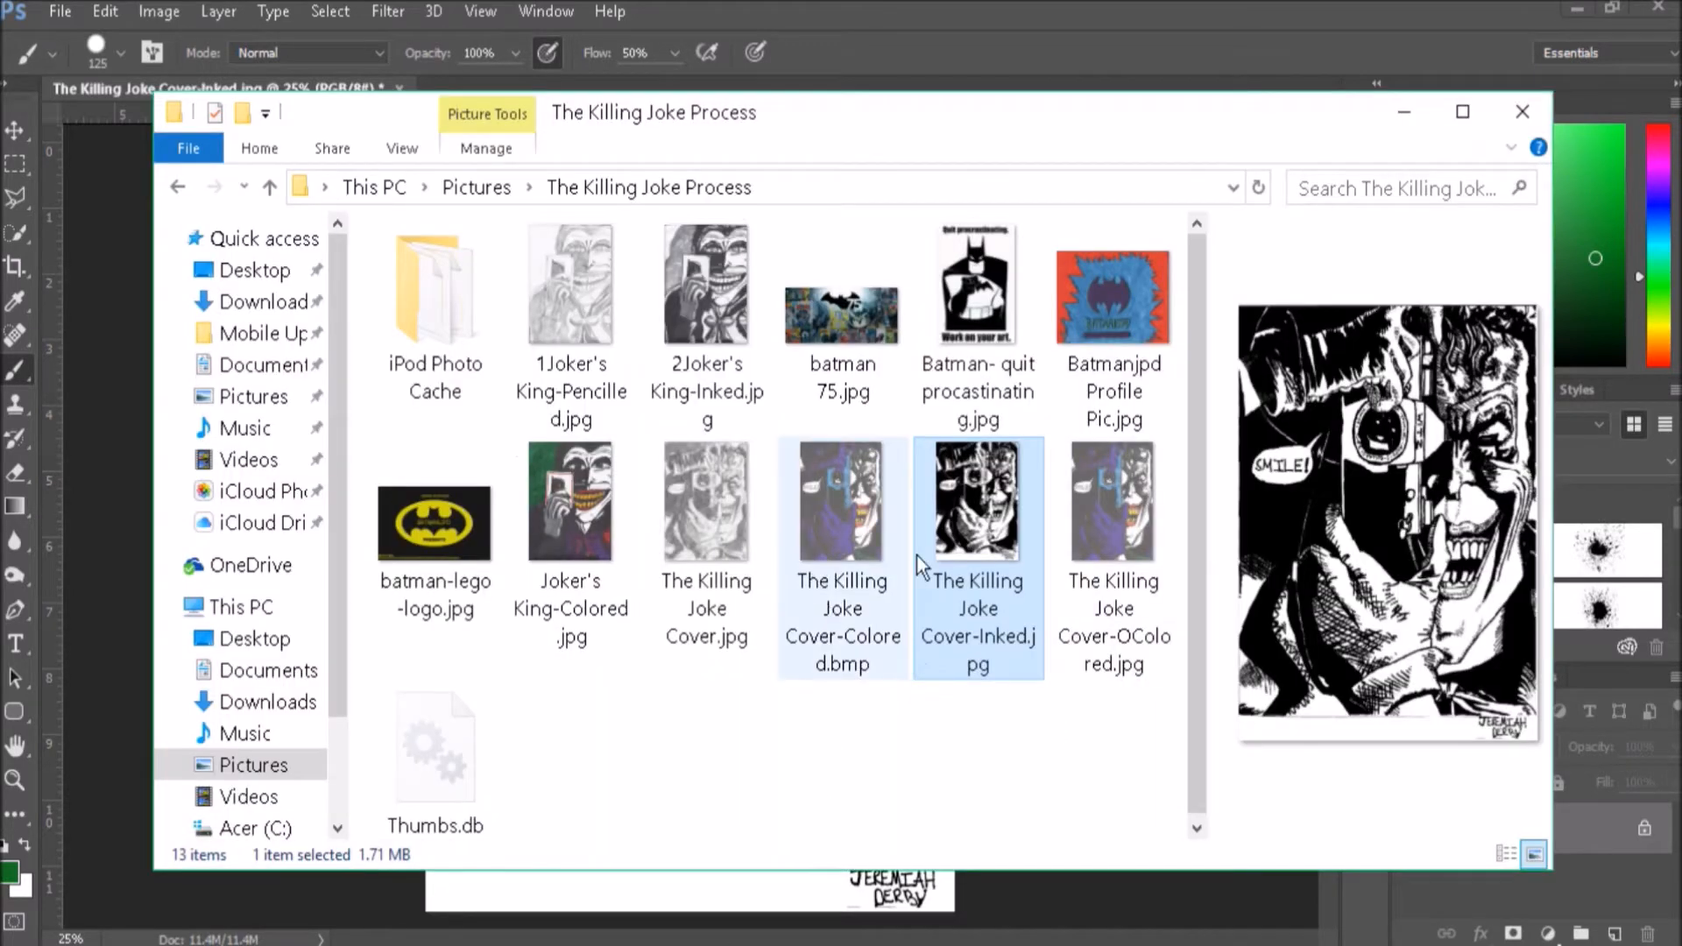
pyautogui.click(1130, 573)
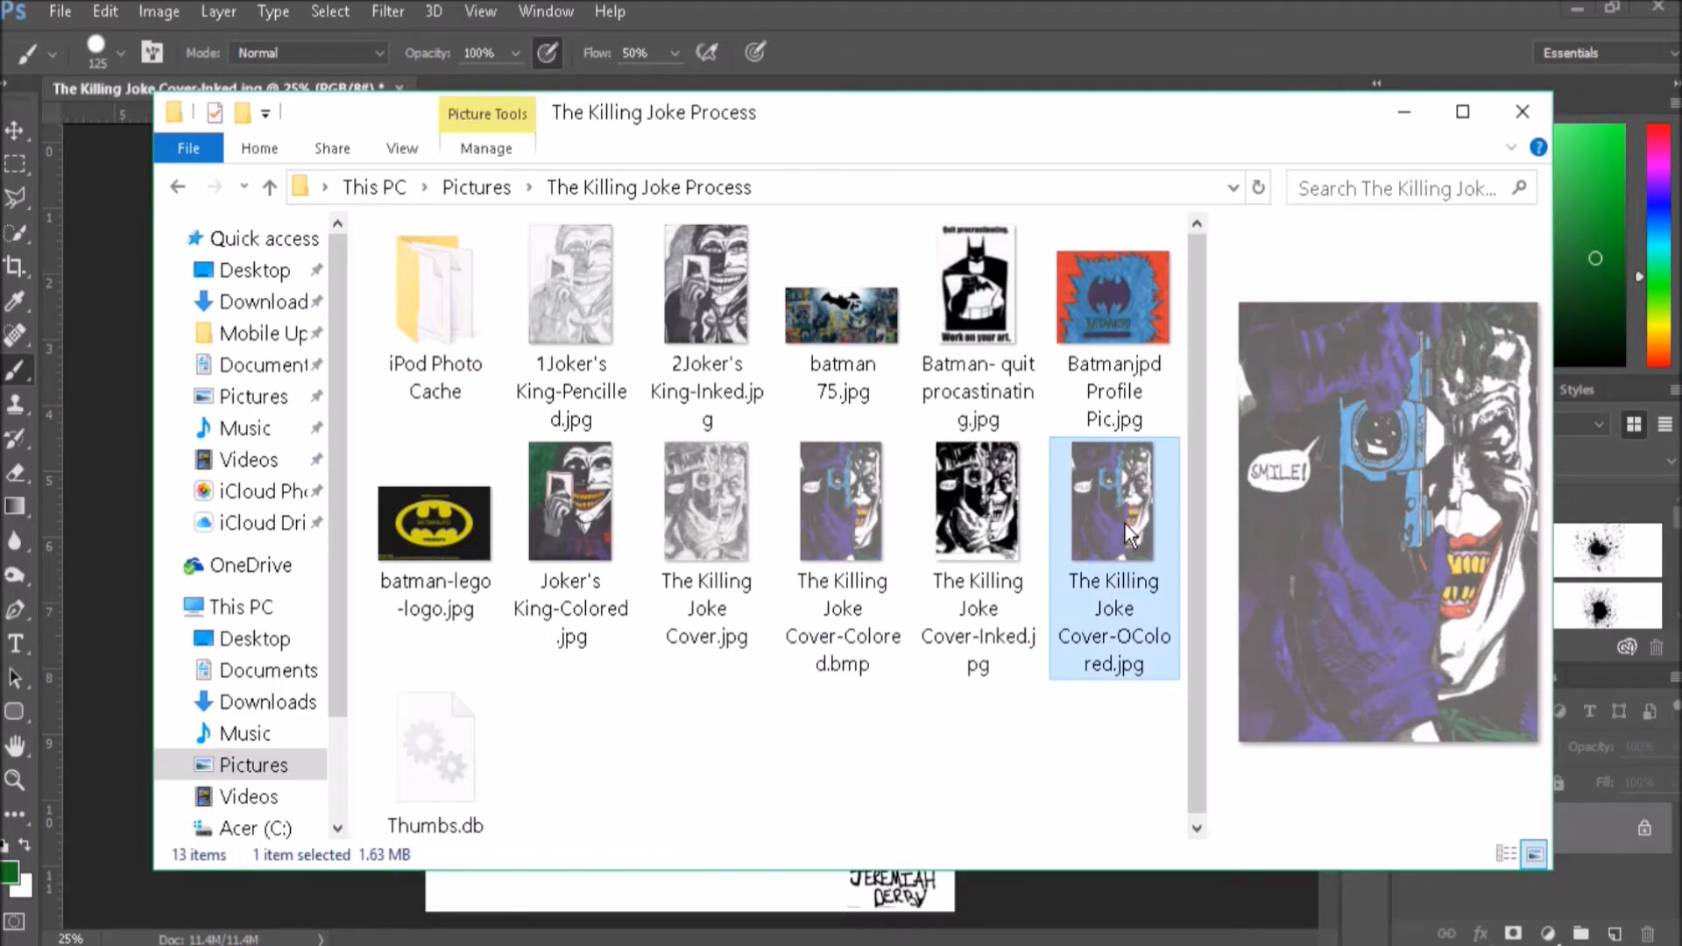
pyautogui.hotkey('alt', 'Tab')
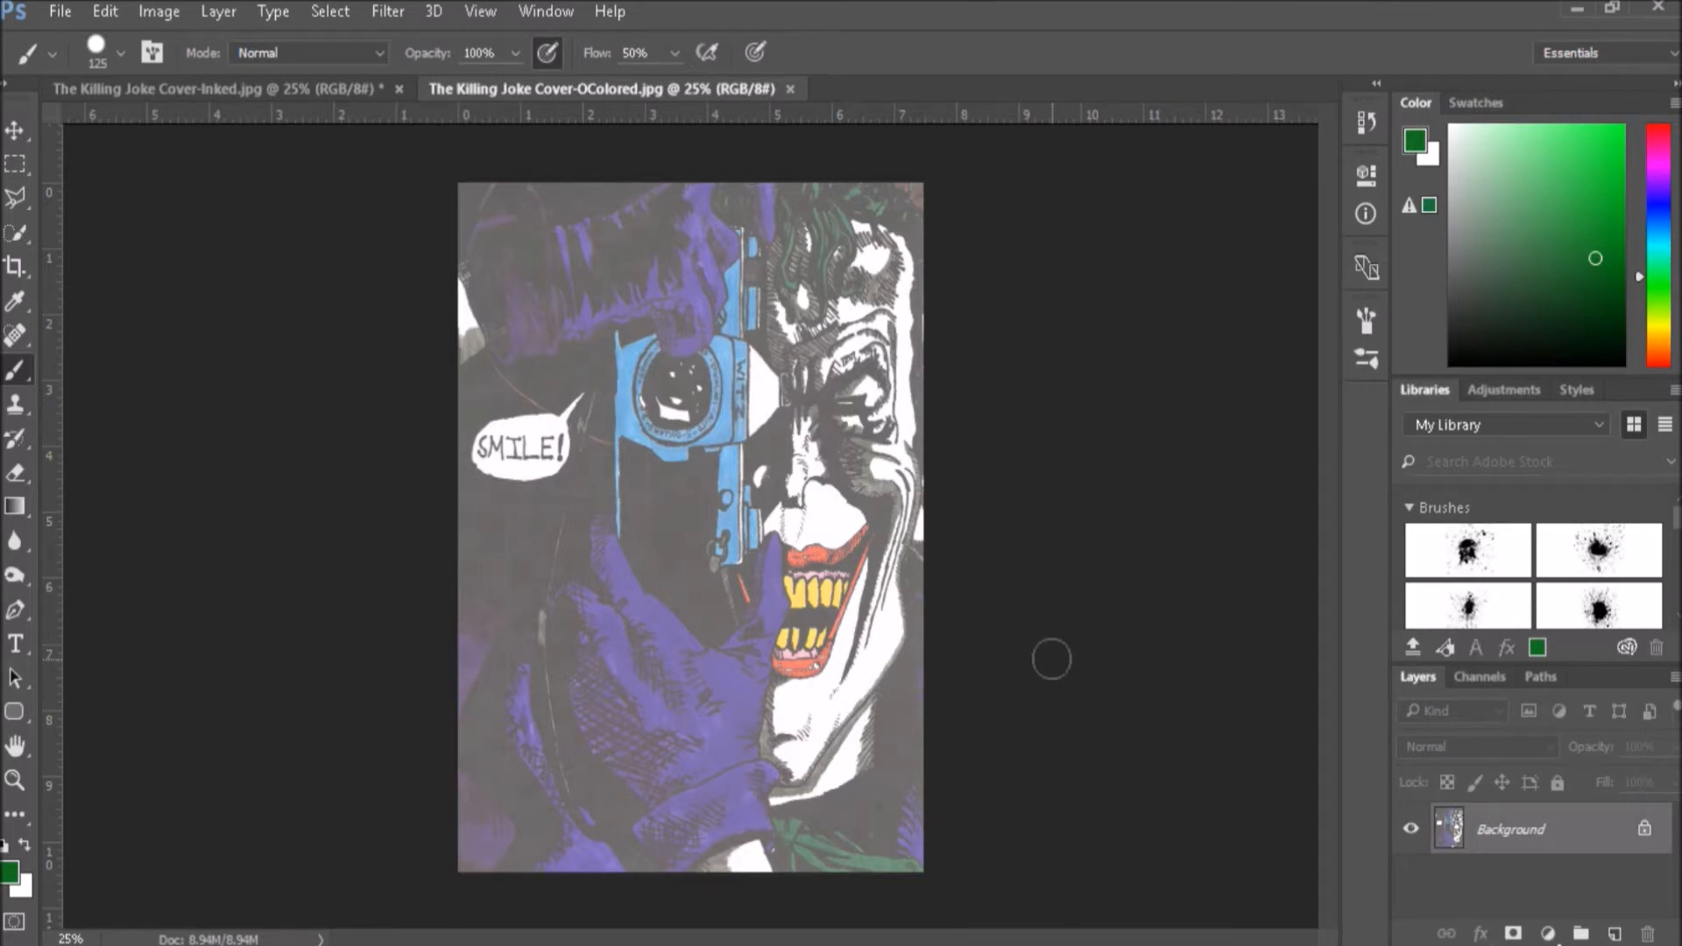
pyautogui.click(324, 84)
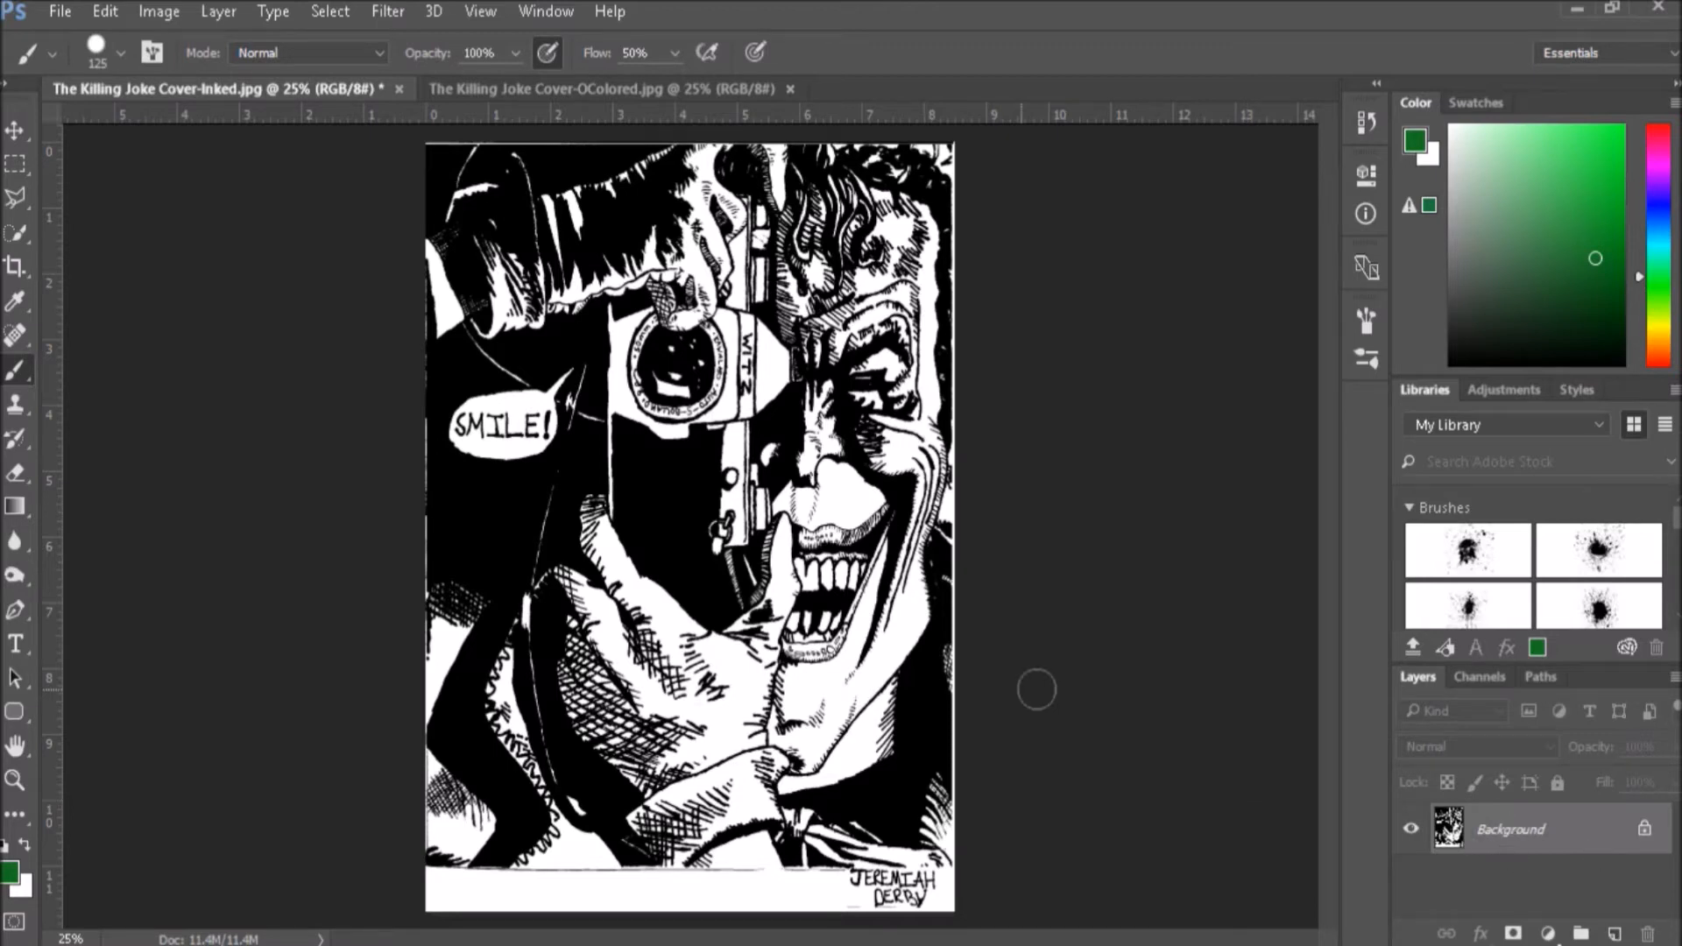
# Add a new layer above the Background, set its blend mode to Multiply, and choose a slightly darker green foreground color.
pyautogui.click(1615, 934)
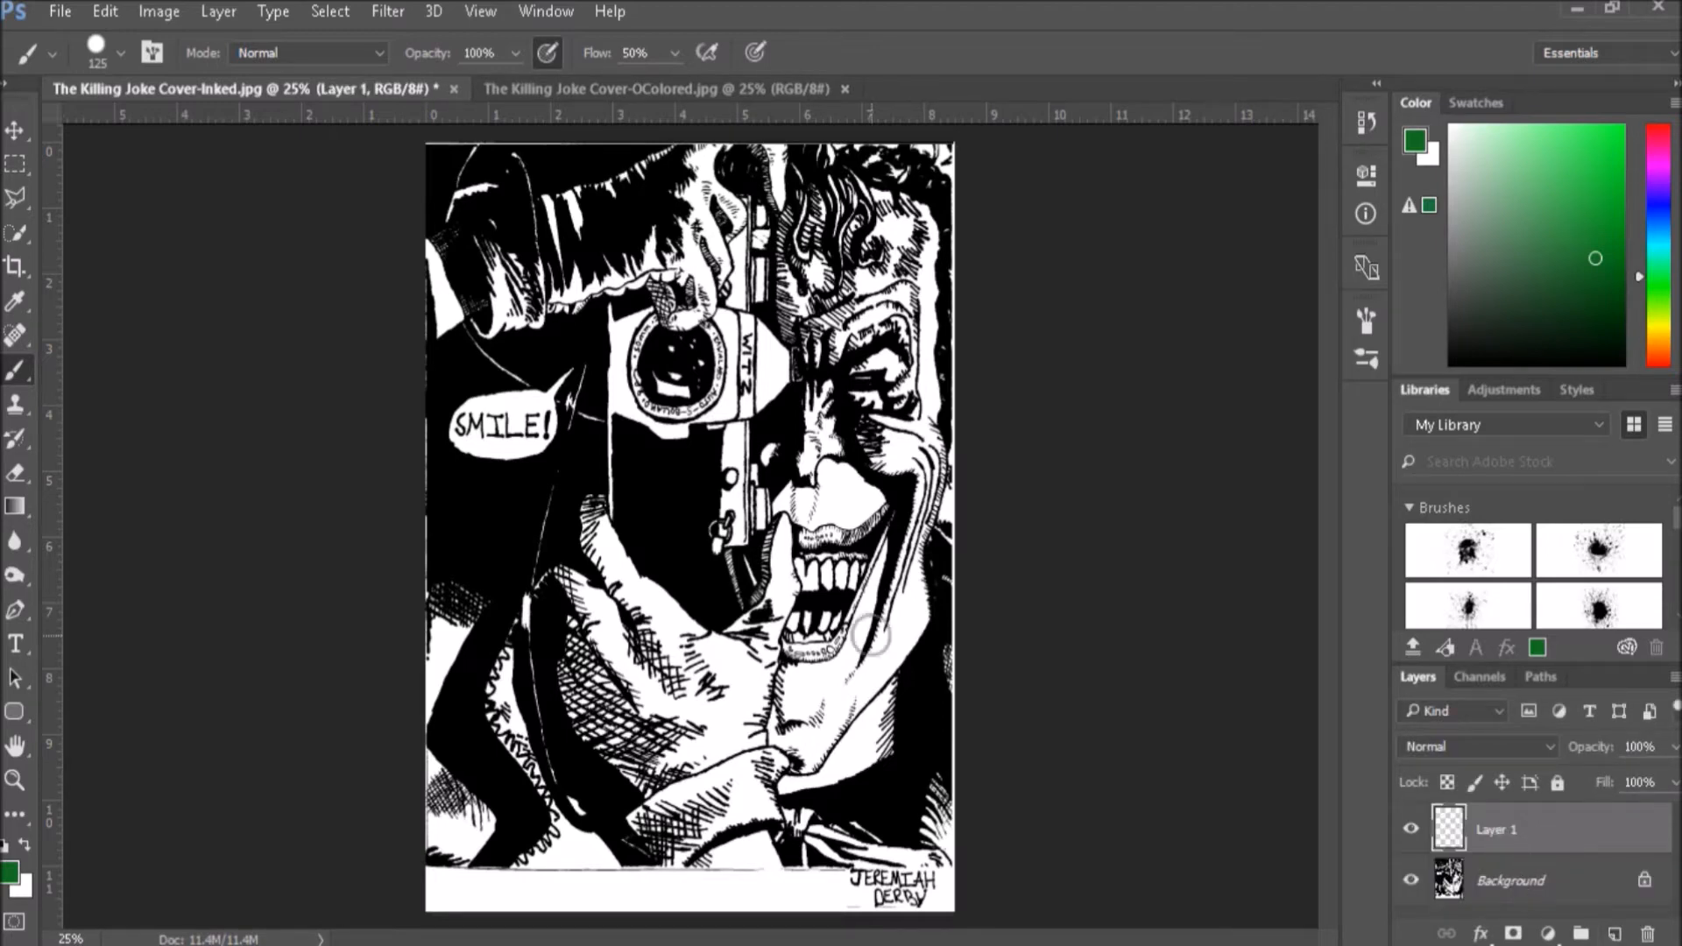
pyautogui.click(1540, 745)
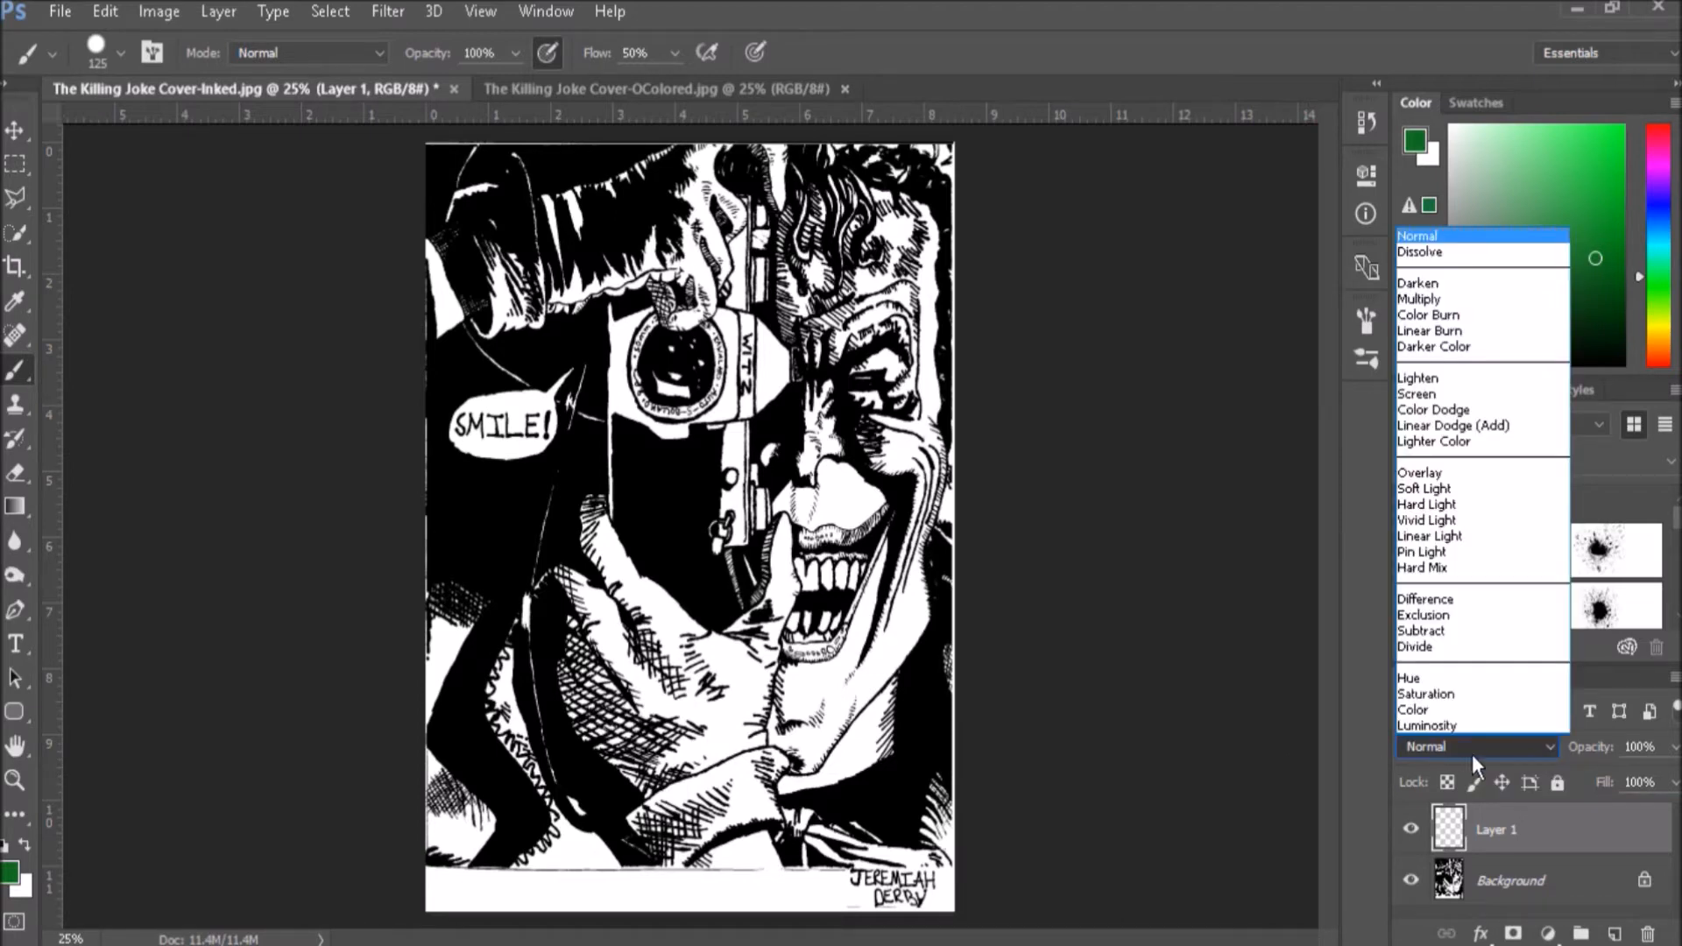
pyautogui.click(1419, 300)
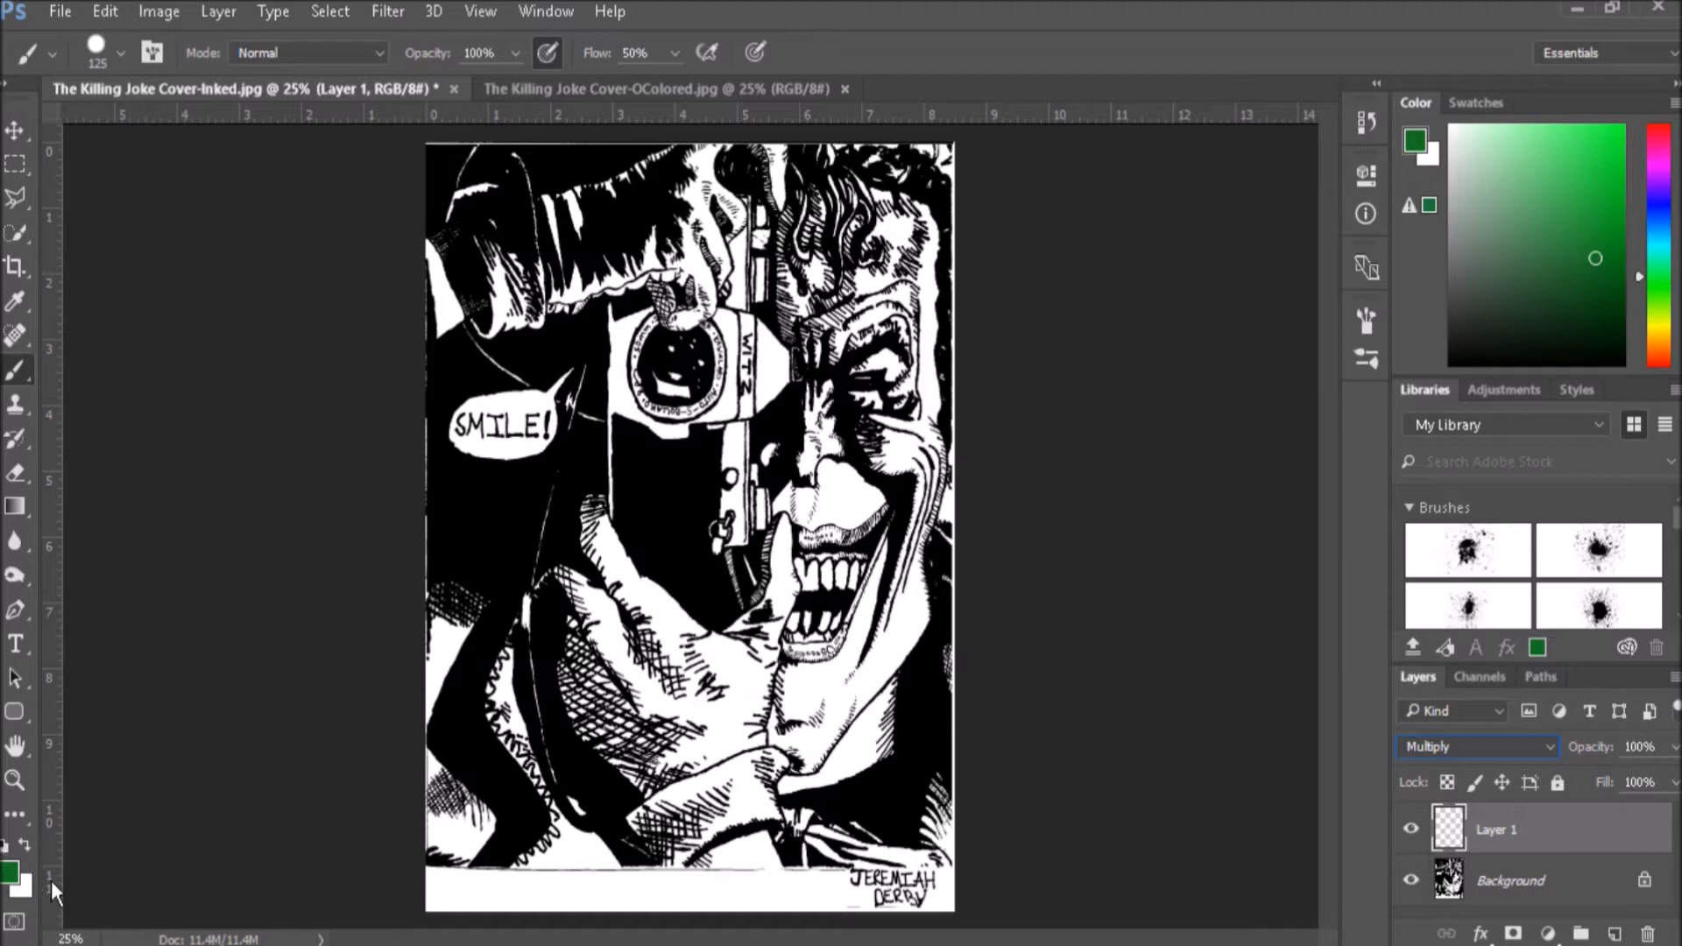
pyautogui.moveTo(1595, 258); pyautogui.dragTo(1596, 277)
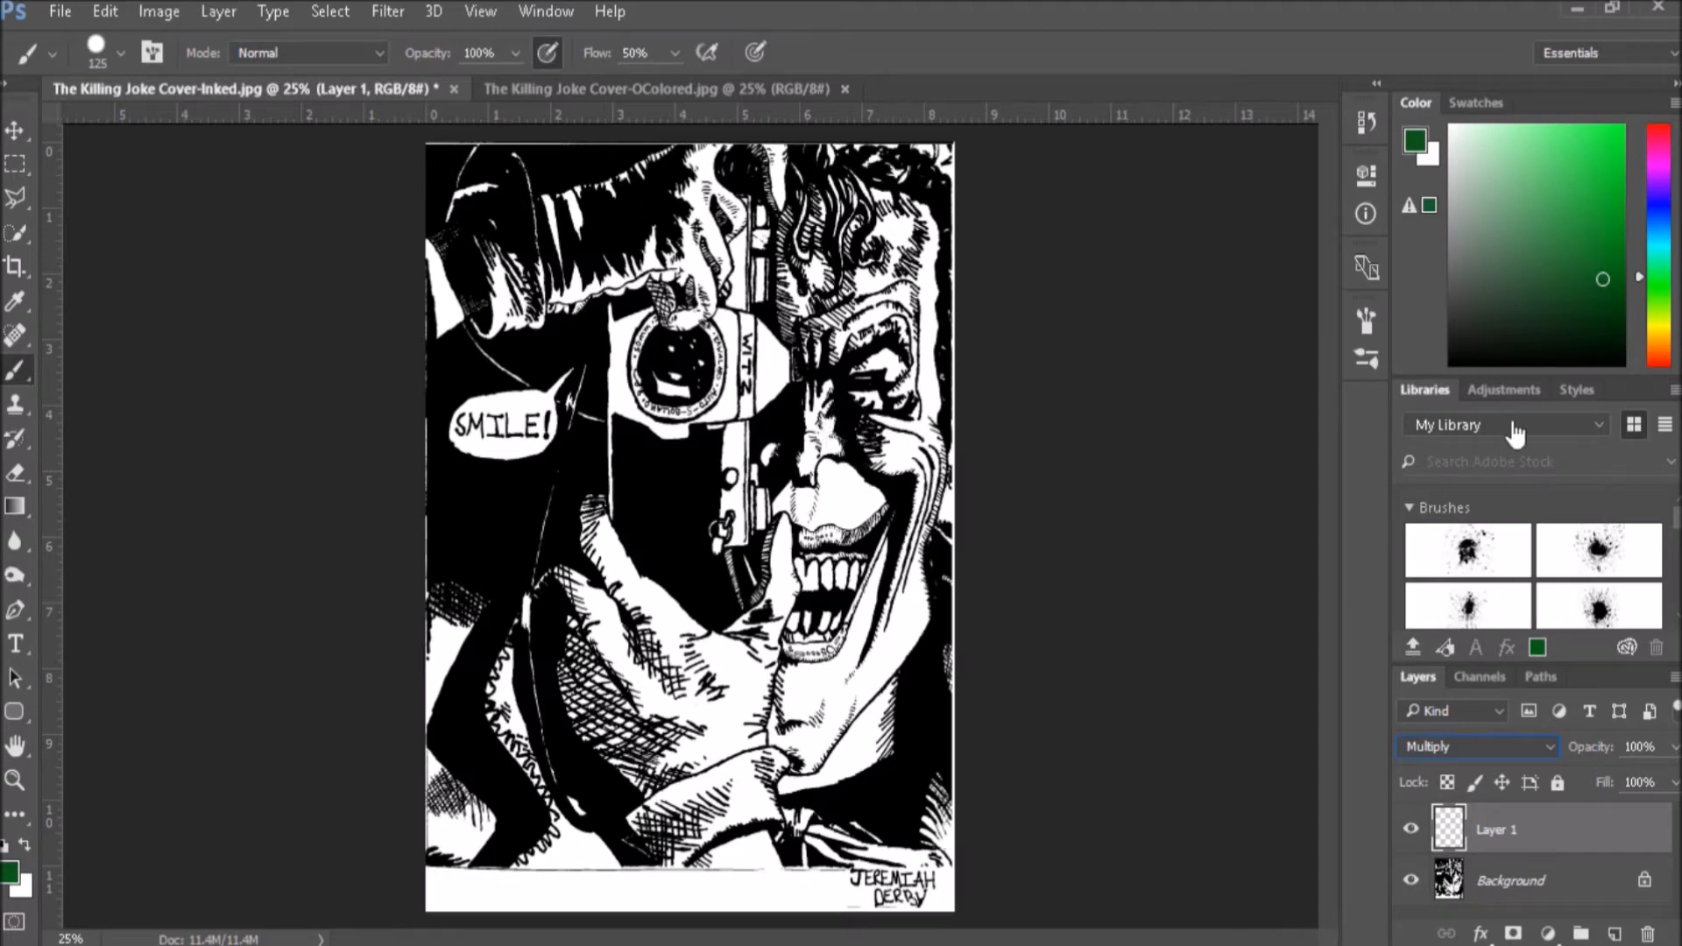
# Paint test green strokes across the artwork on Layer 1, toggle the layer's visibility to compare, and undo the strokes.
pyautogui.moveTo(806, 399)
pyautogui.mouseDown()
pyautogui.moveTo(605, 605)
pyautogui.moveTo(754, 351)
pyautogui.moveTo(616, 519)
pyautogui.moveTo(600, 383)
pyautogui.moveTo(696, 233)
pyautogui.moveTo(589, 185)
pyautogui.moveTo(603, 339)
pyautogui.moveTo(828, 552)
pyautogui.moveTo(741, 675)
pyautogui.moveTo(741, 723)
pyautogui.mouseUp()
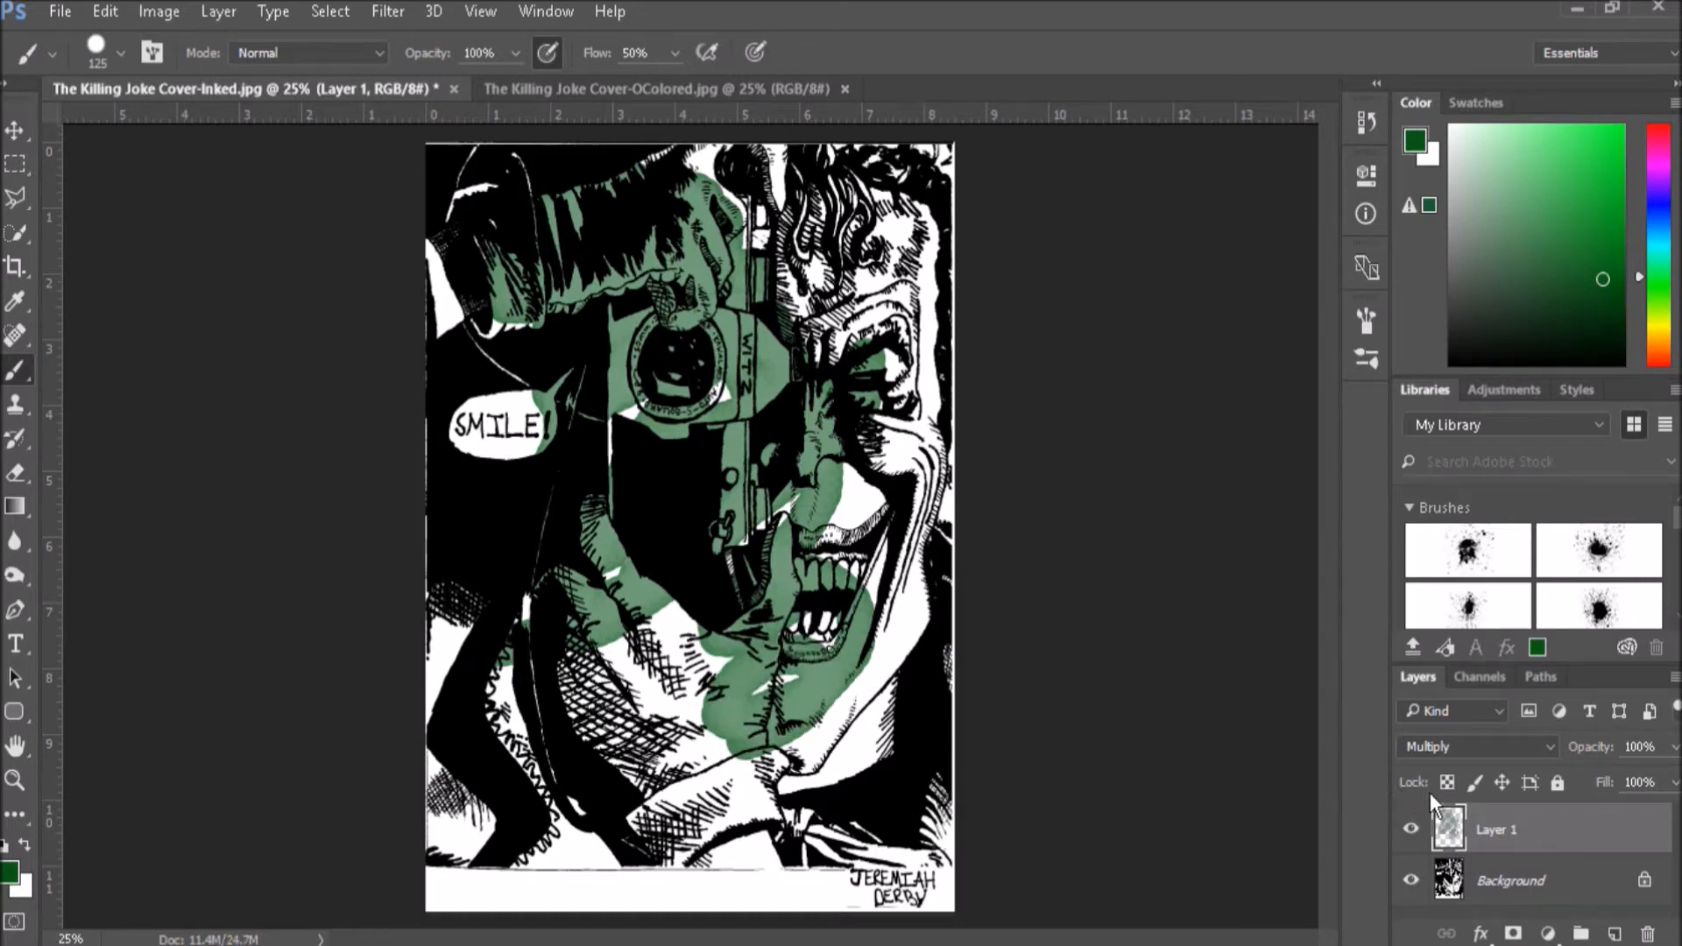
pyautogui.hotkey('ctrl', 'z')
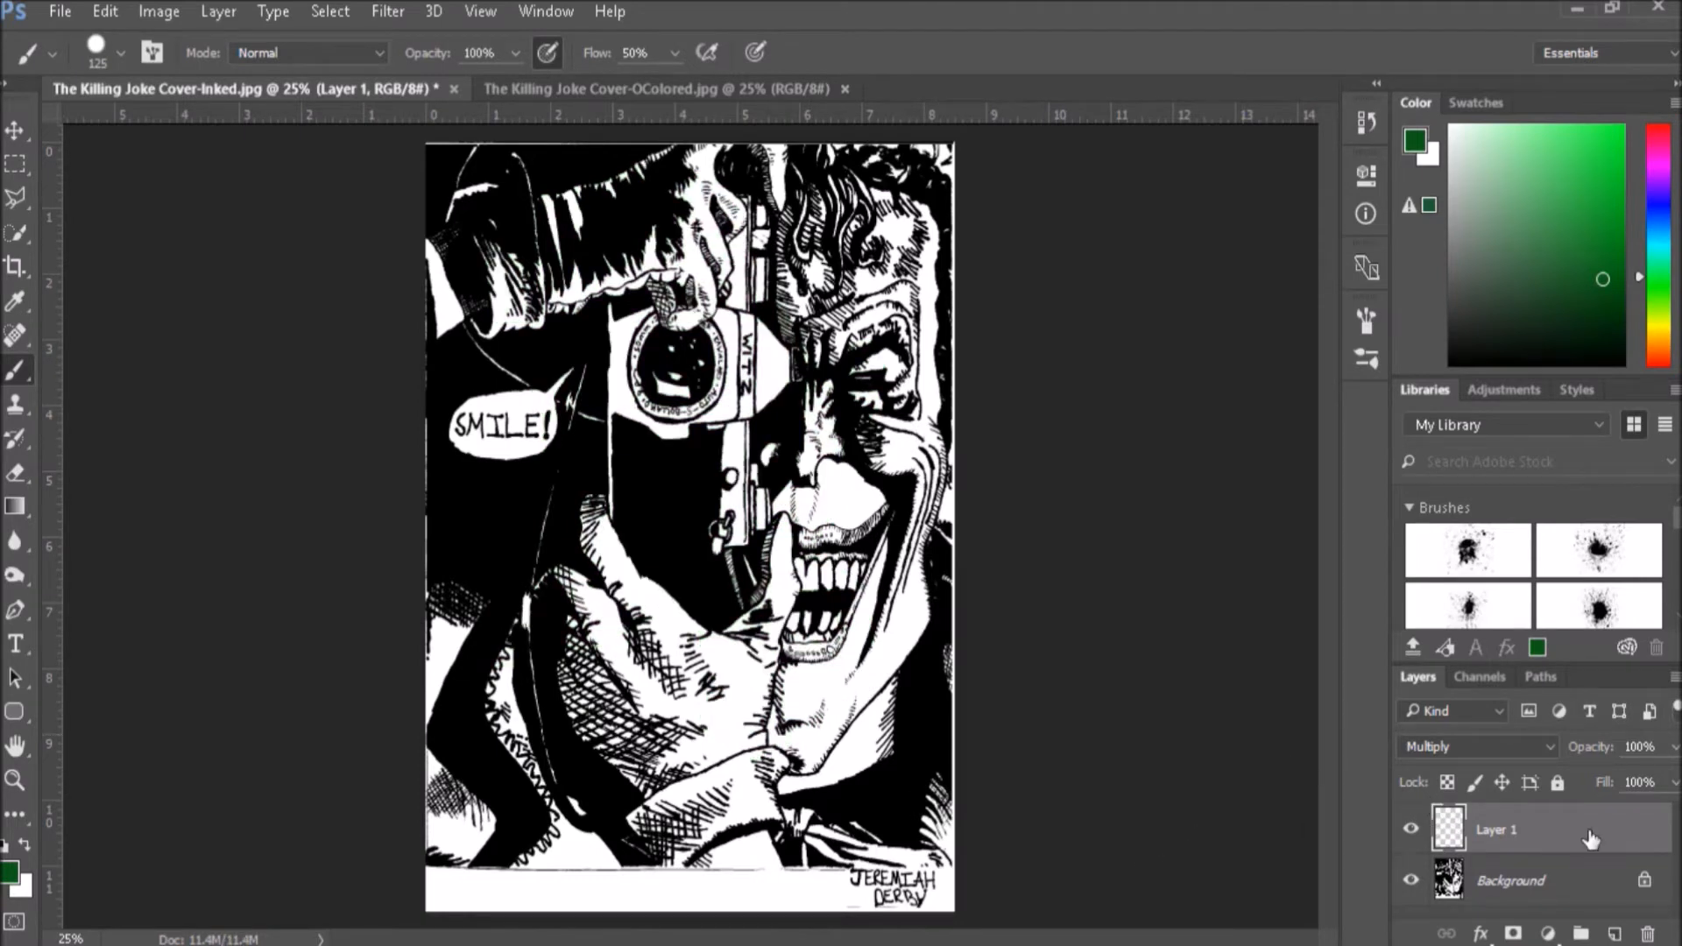
pyautogui.moveTo(812, 442); pyautogui.dragTo(580, 620)
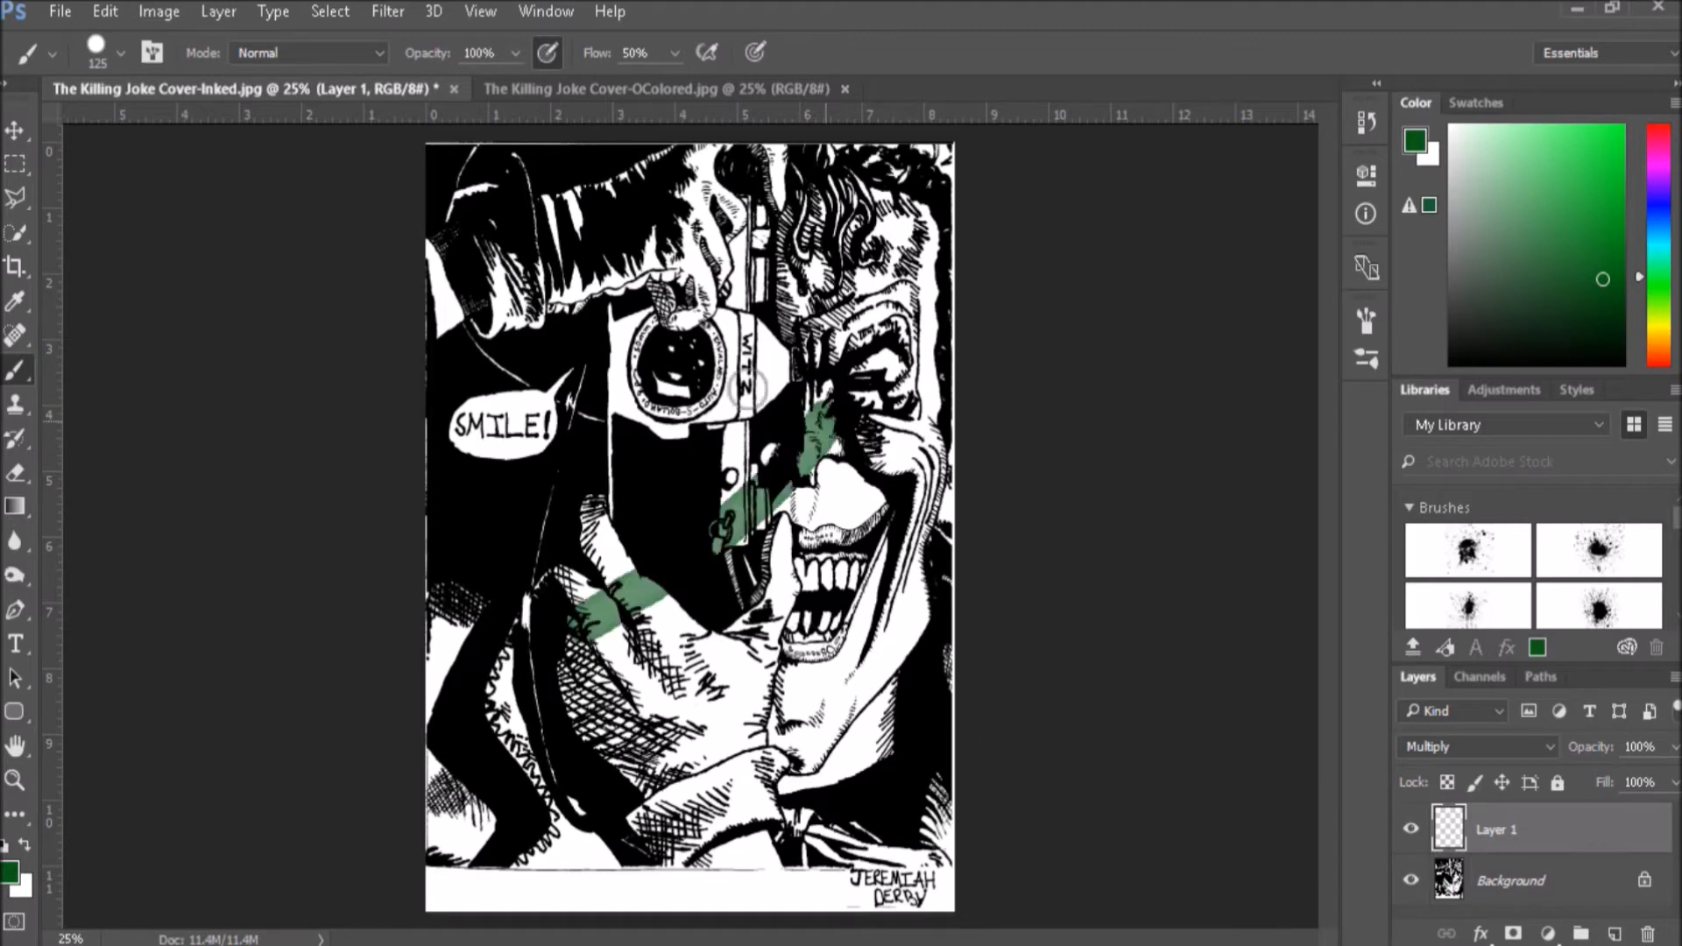
pyautogui.moveTo(746, 389)
pyautogui.mouseDown()
pyautogui.moveTo(631, 219)
pyautogui.moveTo(552, 298)
pyautogui.mouseUp()
pyautogui.click(1411, 828)
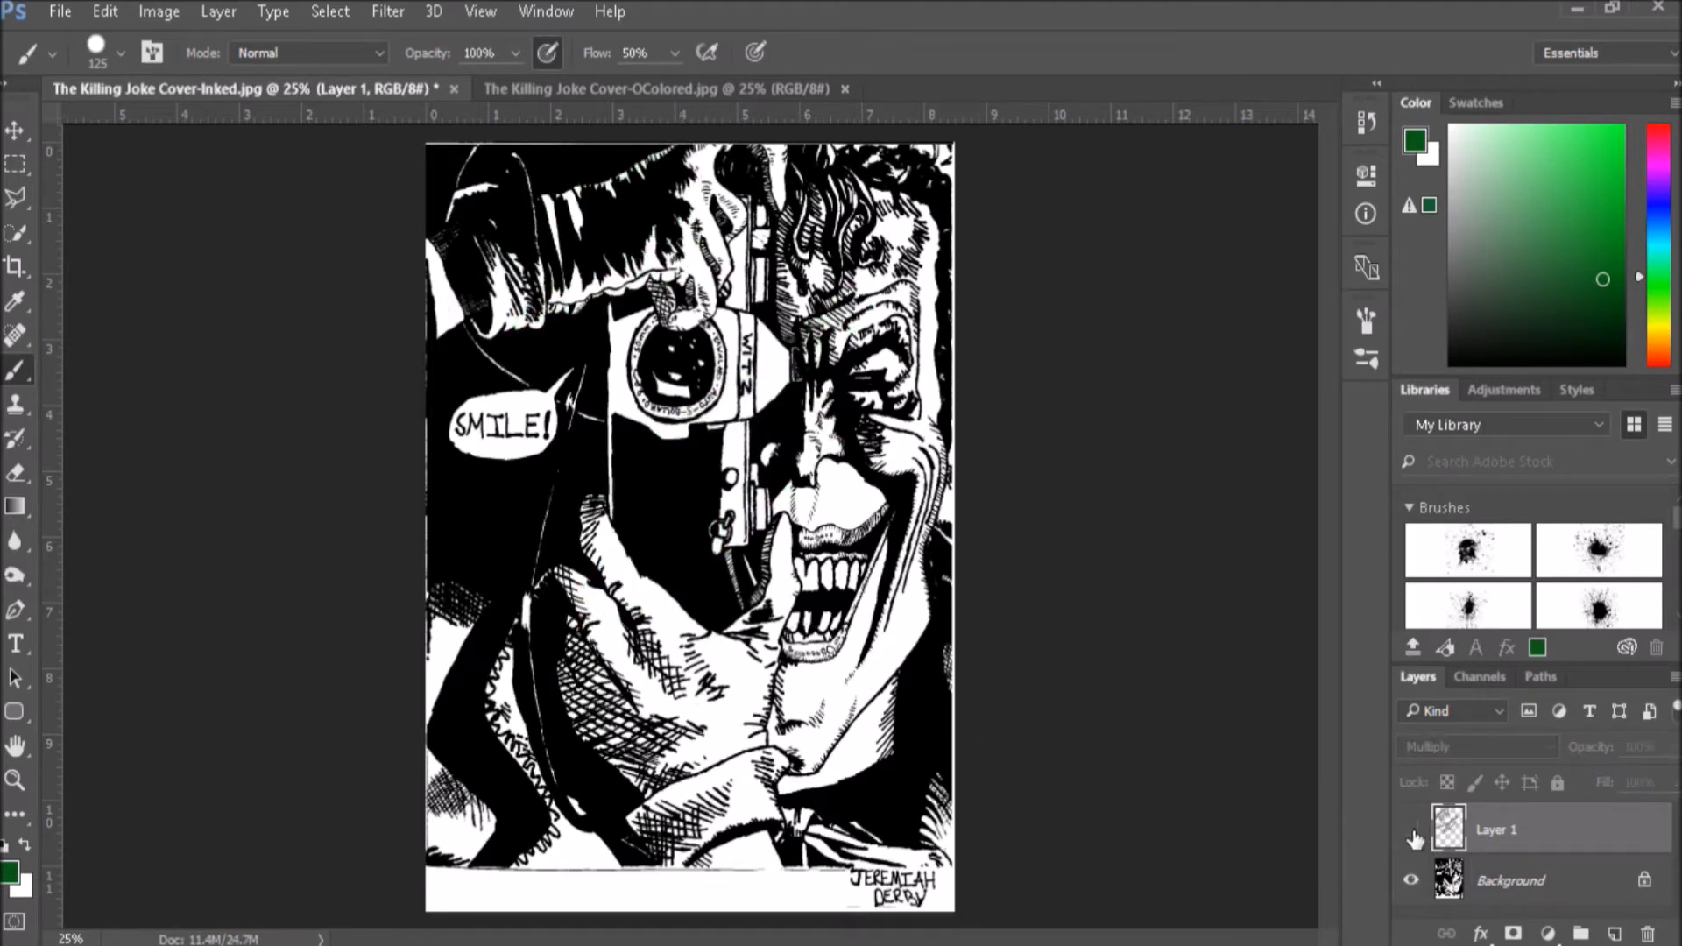
pyautogui.click(1412, 829)
pyautogui.click(1412, 829)
pyautogui.click(1411, 829)
pyautogui.click(1411, 829)
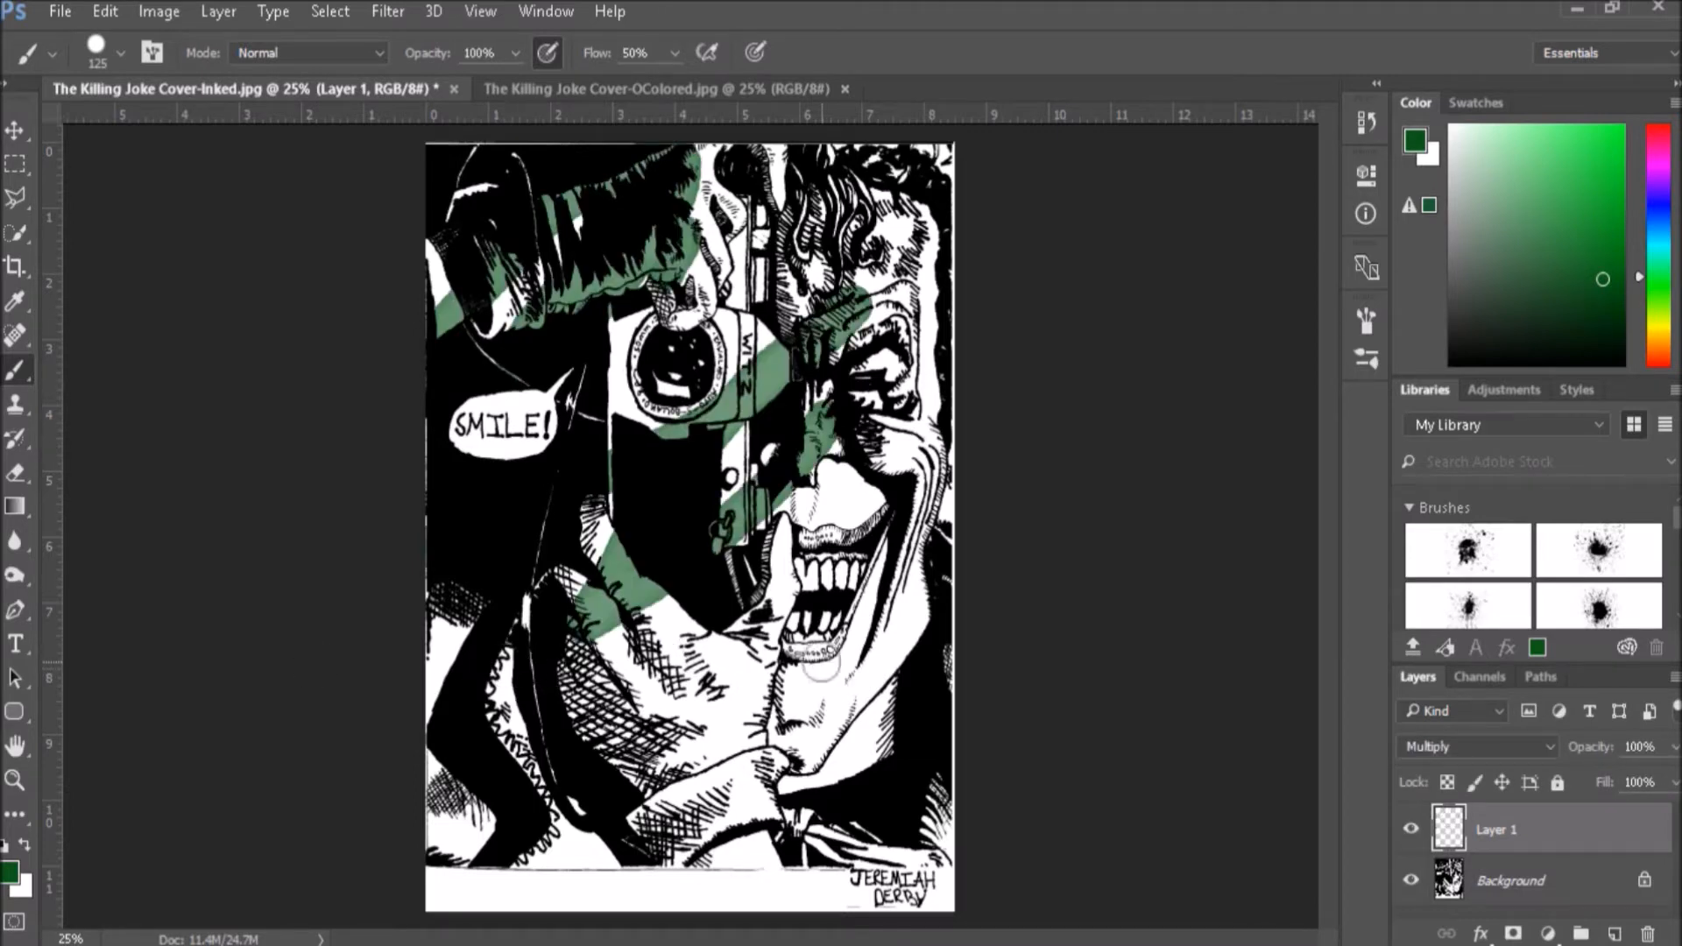
pyautogui.hotkey('ctrl', 'z')
# Unlock the Background layer, paint a test green stroke directly on it, and undo both the stroke and the unlocking.
pyautogui.click(1644, 884)
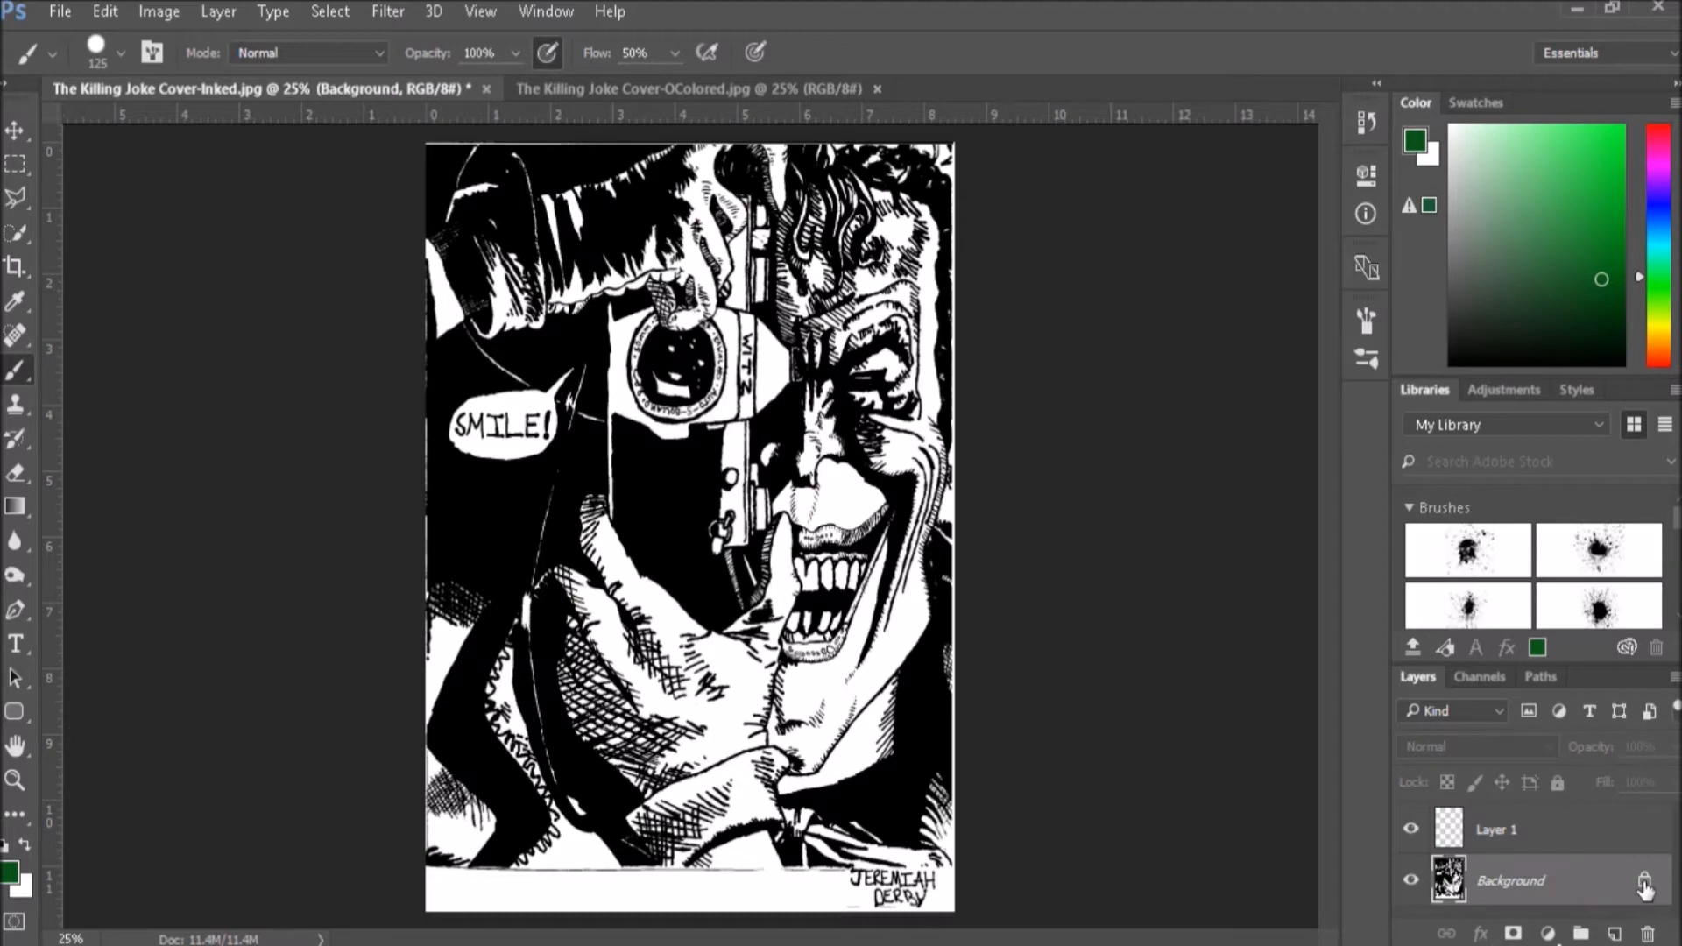
pyautogui.click(1645, 883)
pyautogui.moveTo(749, 677)
pyautogui.mouseDown()
pyautogui.moveTo(701, 569)
pyautogui.moveTo(753, 587)
pyautogui.moveTo(464, 613)
pyautogui.moveTo(540, 641)
pyautogui.moveTo(666, 482)
pyautogui.moveTo(771, 525)
pyautogui.moveTo(841, 508)
pyautogui.mouseUp()
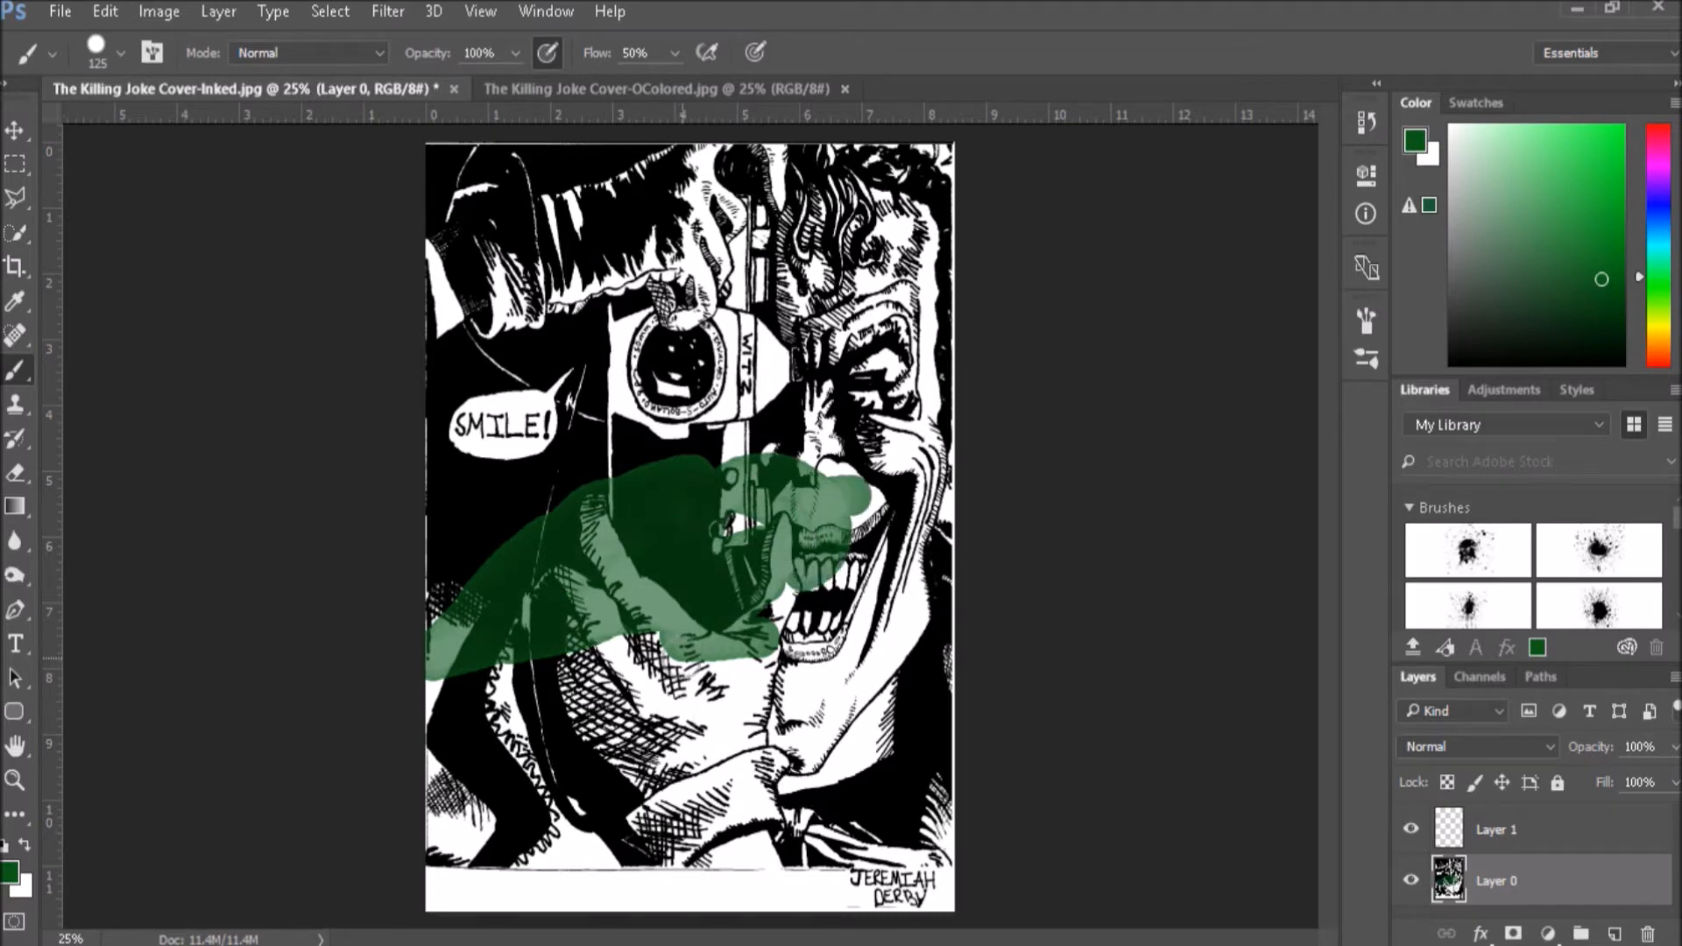
pyautogui.hotkey('ctrl', 'z')
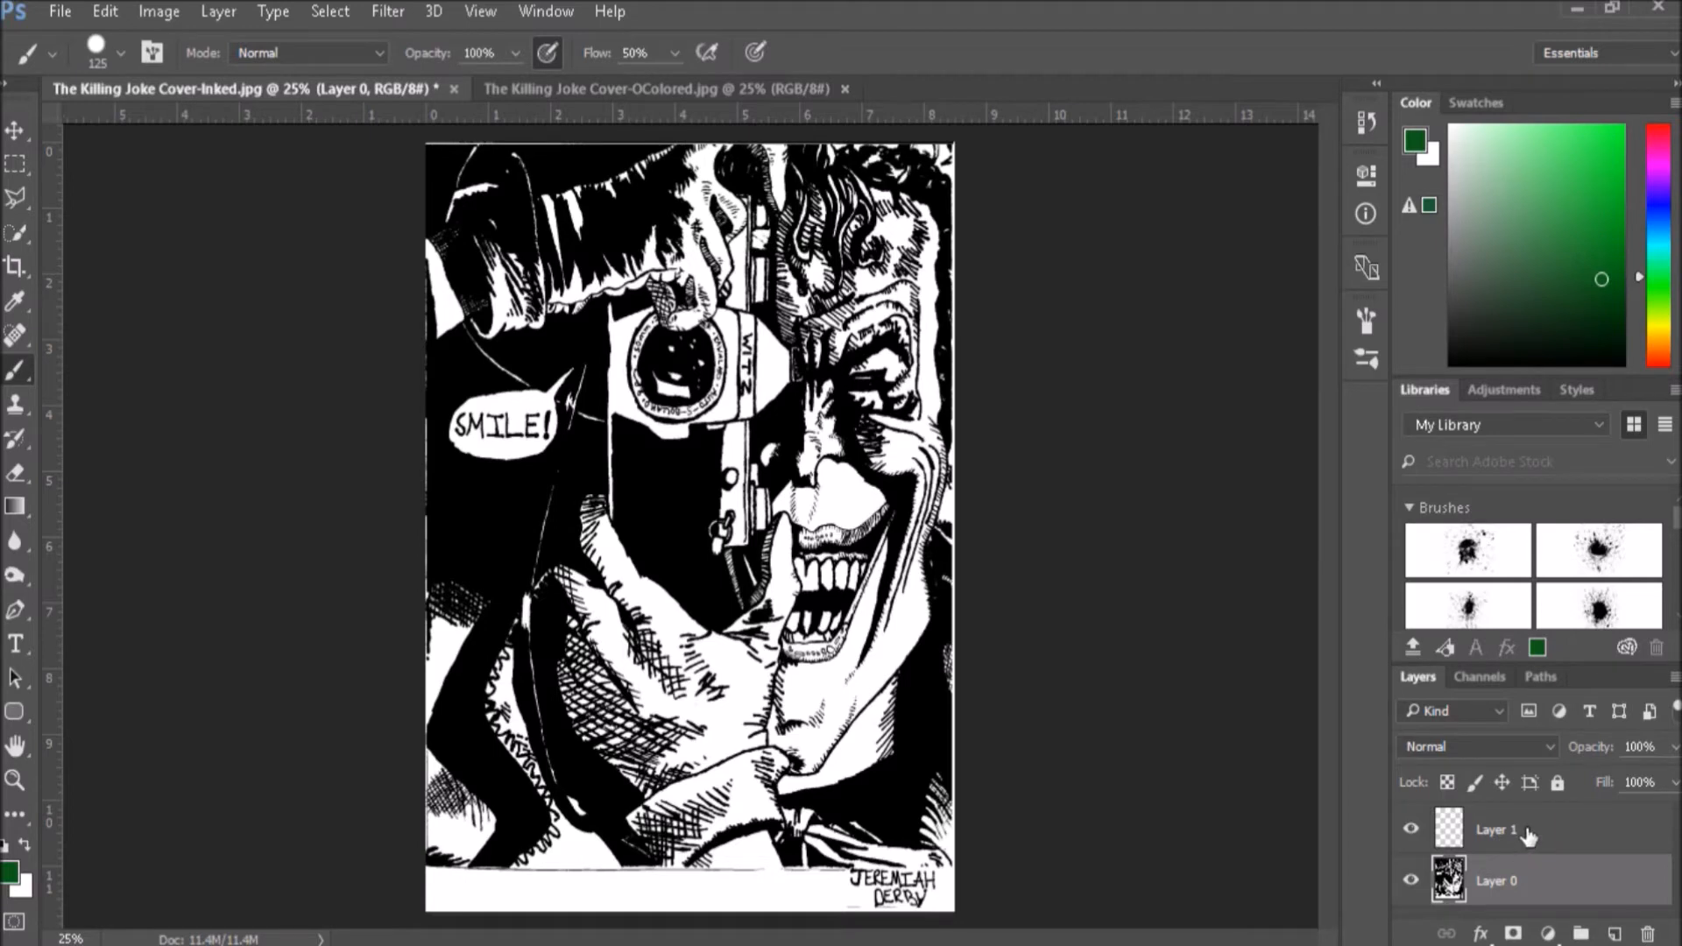
pyautogui.hotkey('ctrl', 'alt', 'z')
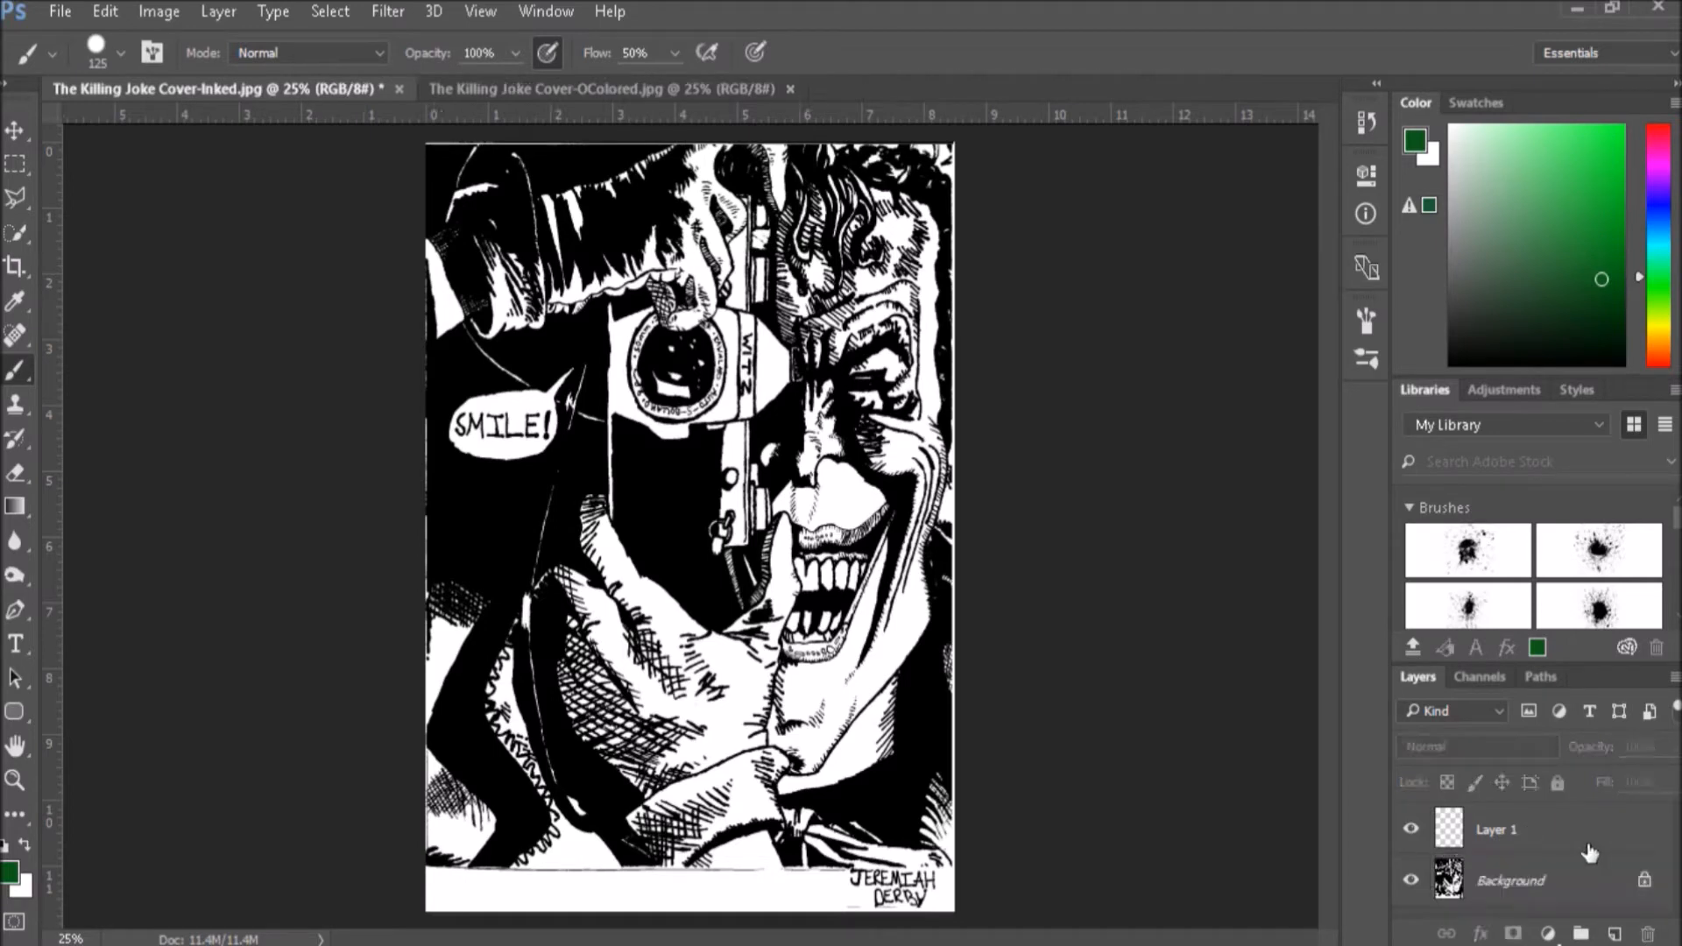
# Select Layer 1 and reduce the brush size to 30 for working on the Joker's hair.
pyautogui.click(1589, 848)
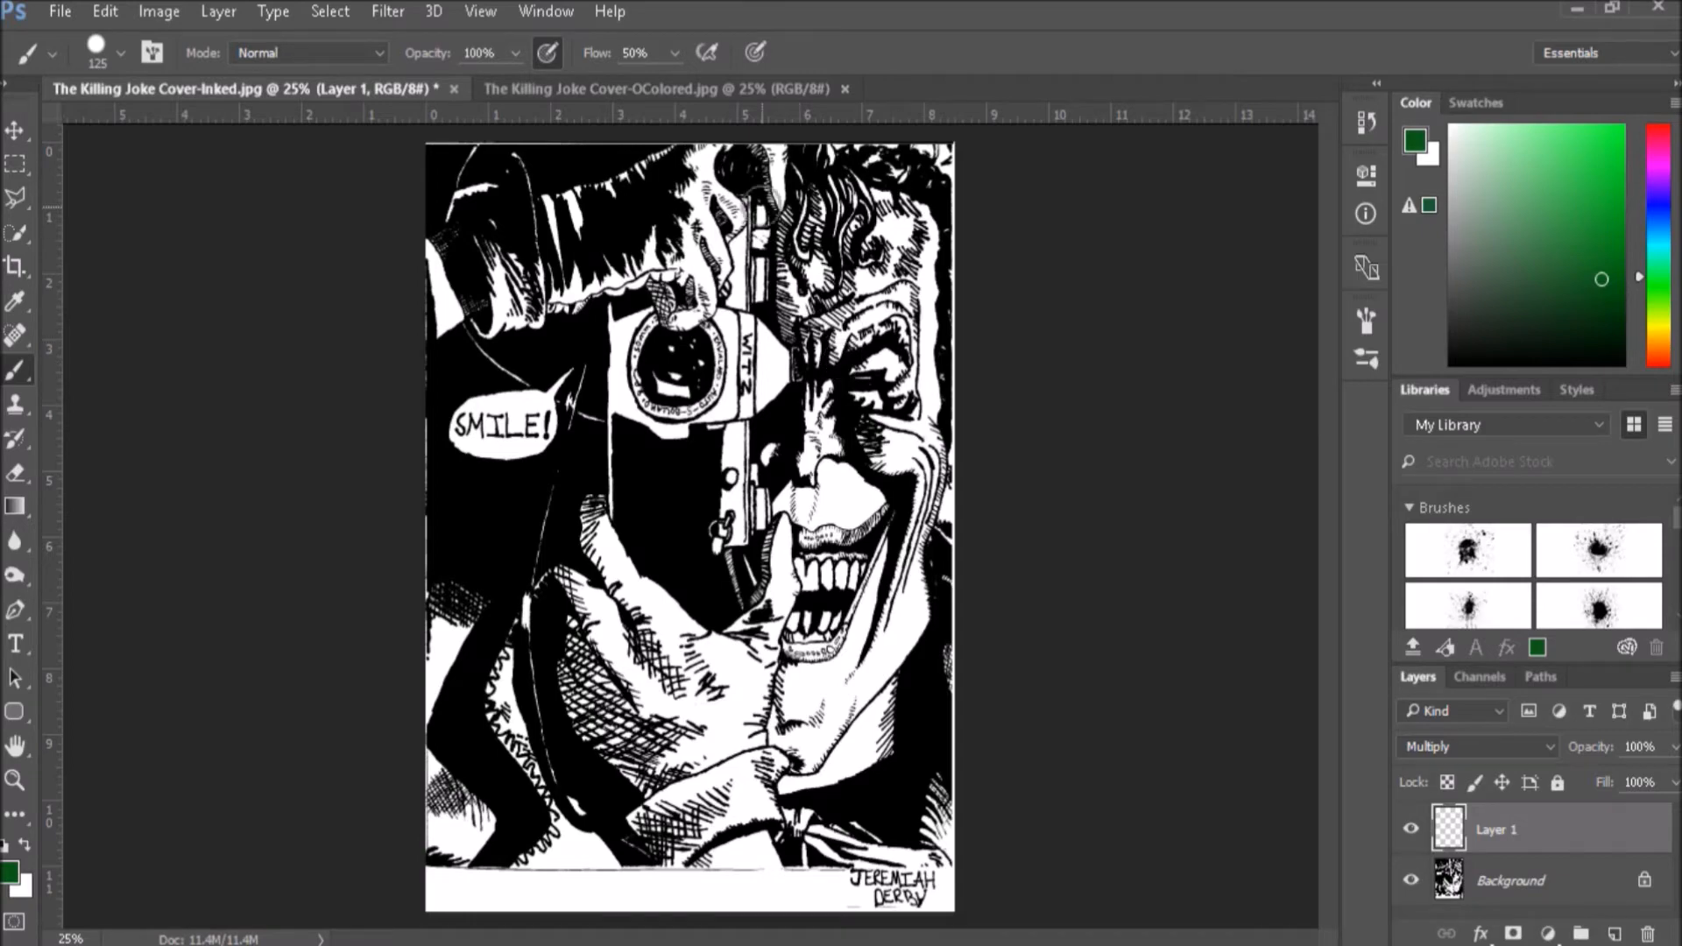
pyautogui.hotkey('ctrl', '+')
pyautogui.hotkey('ctrl', '+')
pyautogui.hotkey('ctrl', '+')
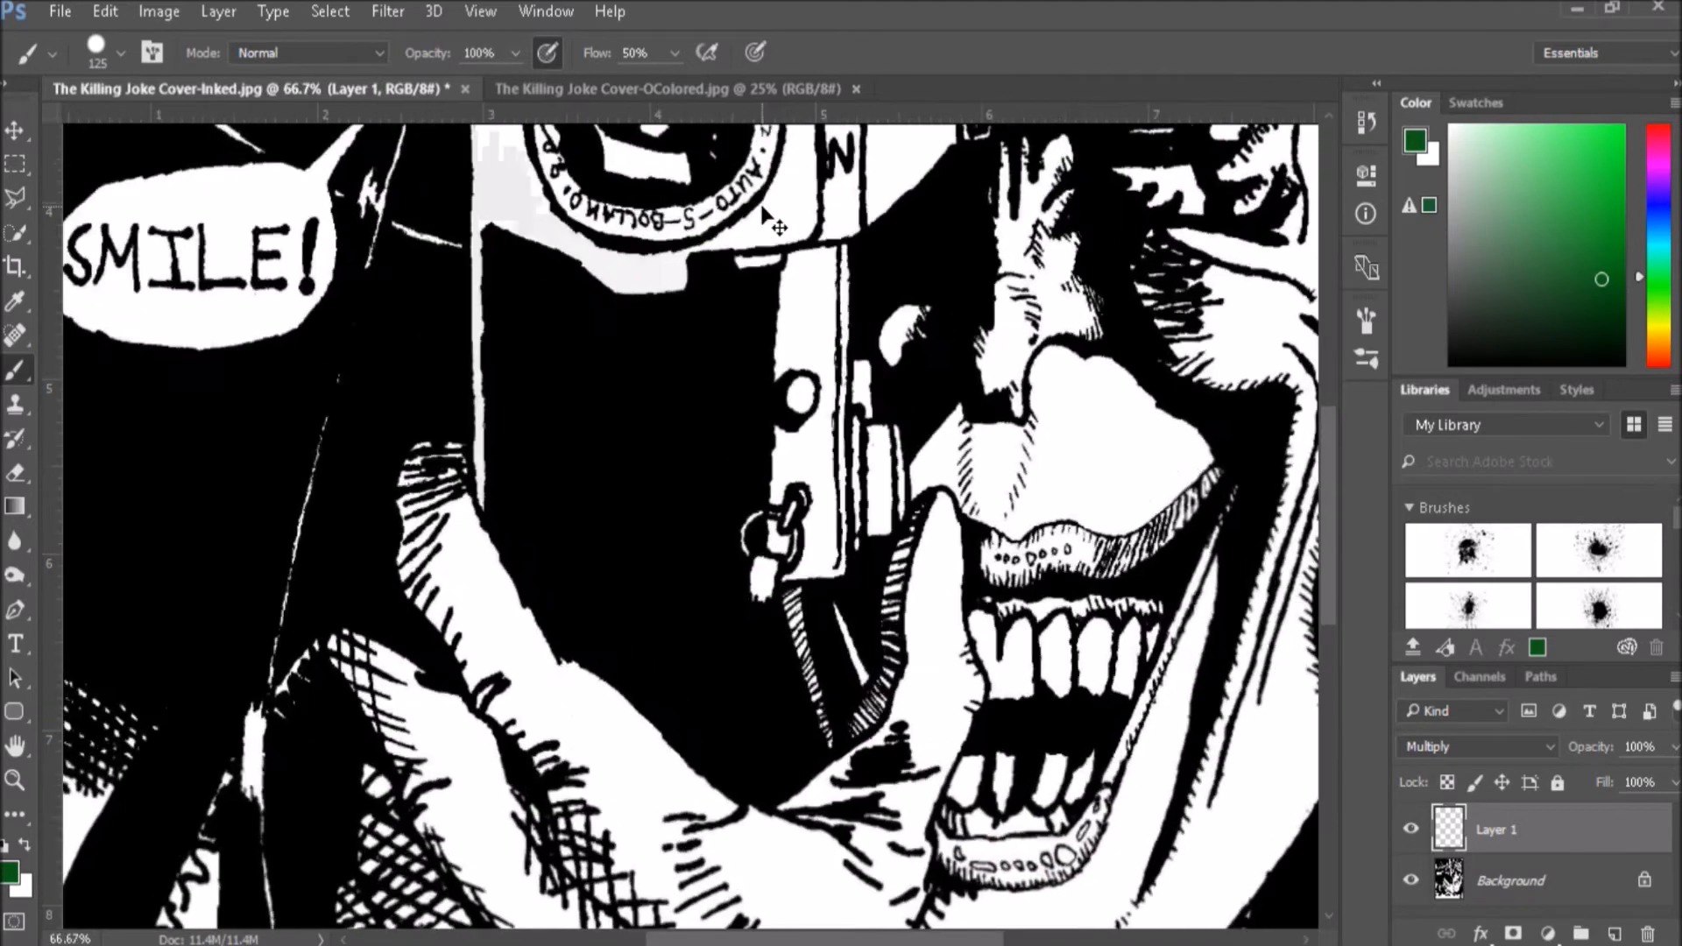
pyautogui.scroll(10, 846, 265)
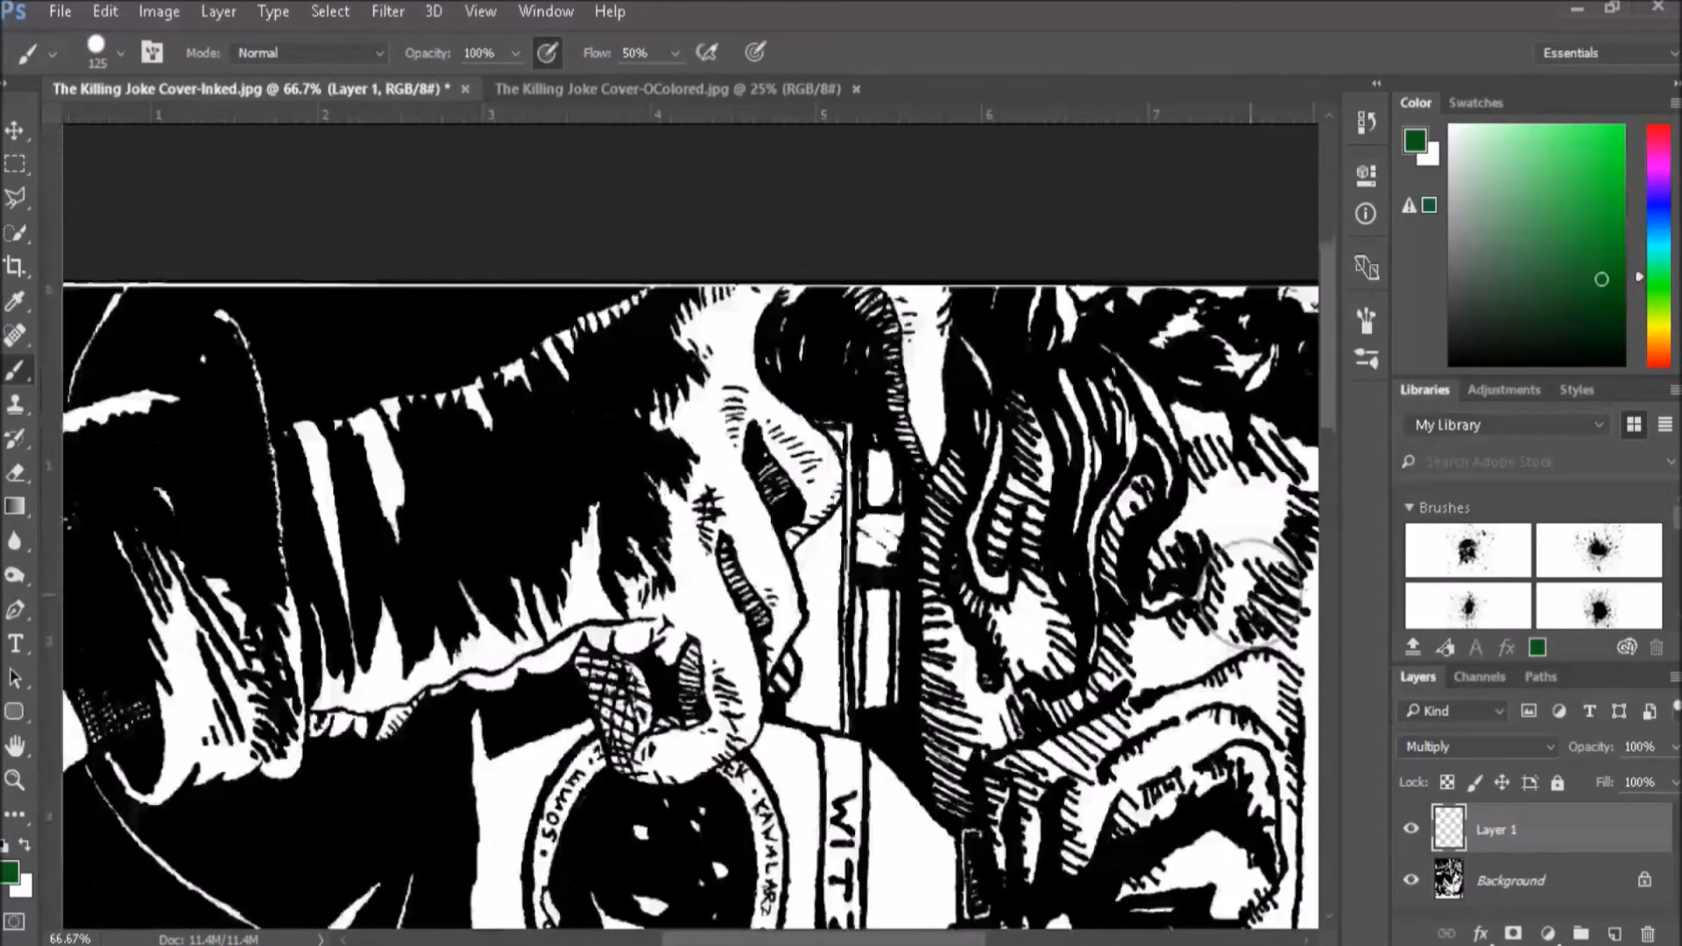
pyautogui.moveTo(727, 941); pyautogui.dragTo(765, 943)
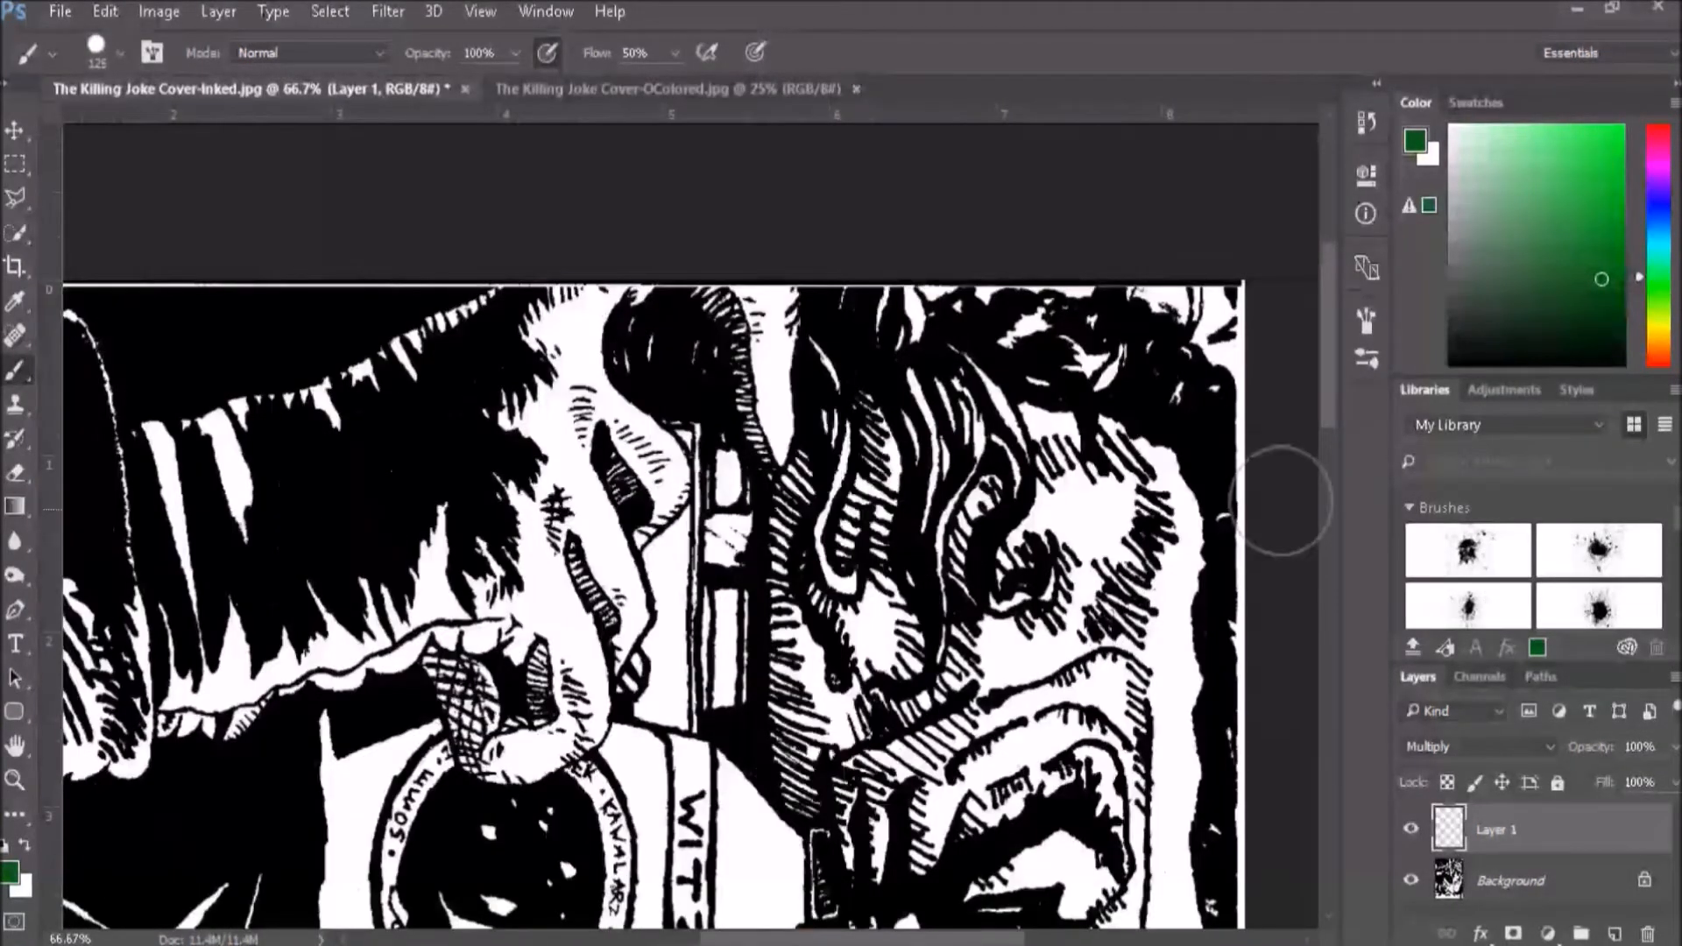
pyautogui.moveTo(1334, 327); pyautogui.dragTo(1330, 342)
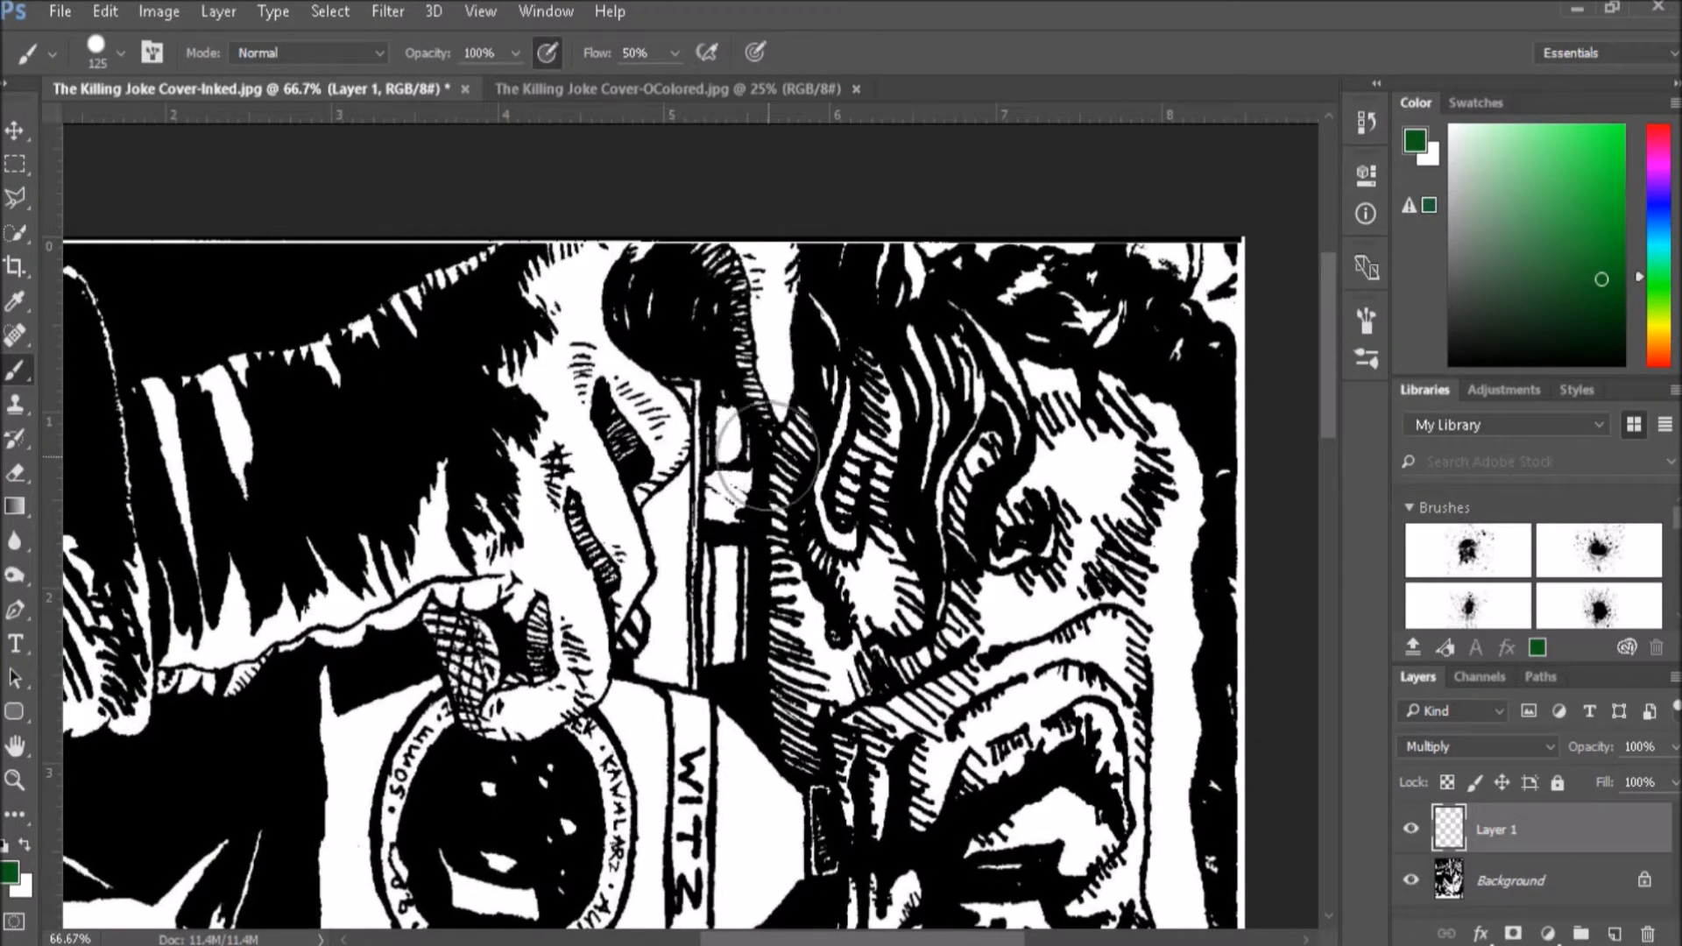
pyautogui.press('[')
pyautogui.press('[')
pyautogui.press('[')
pyautogui.press('[')
pyautogui.press('[')
pyautogui.press('[')
pyautogui.press('[')
pyautogui.press('[')
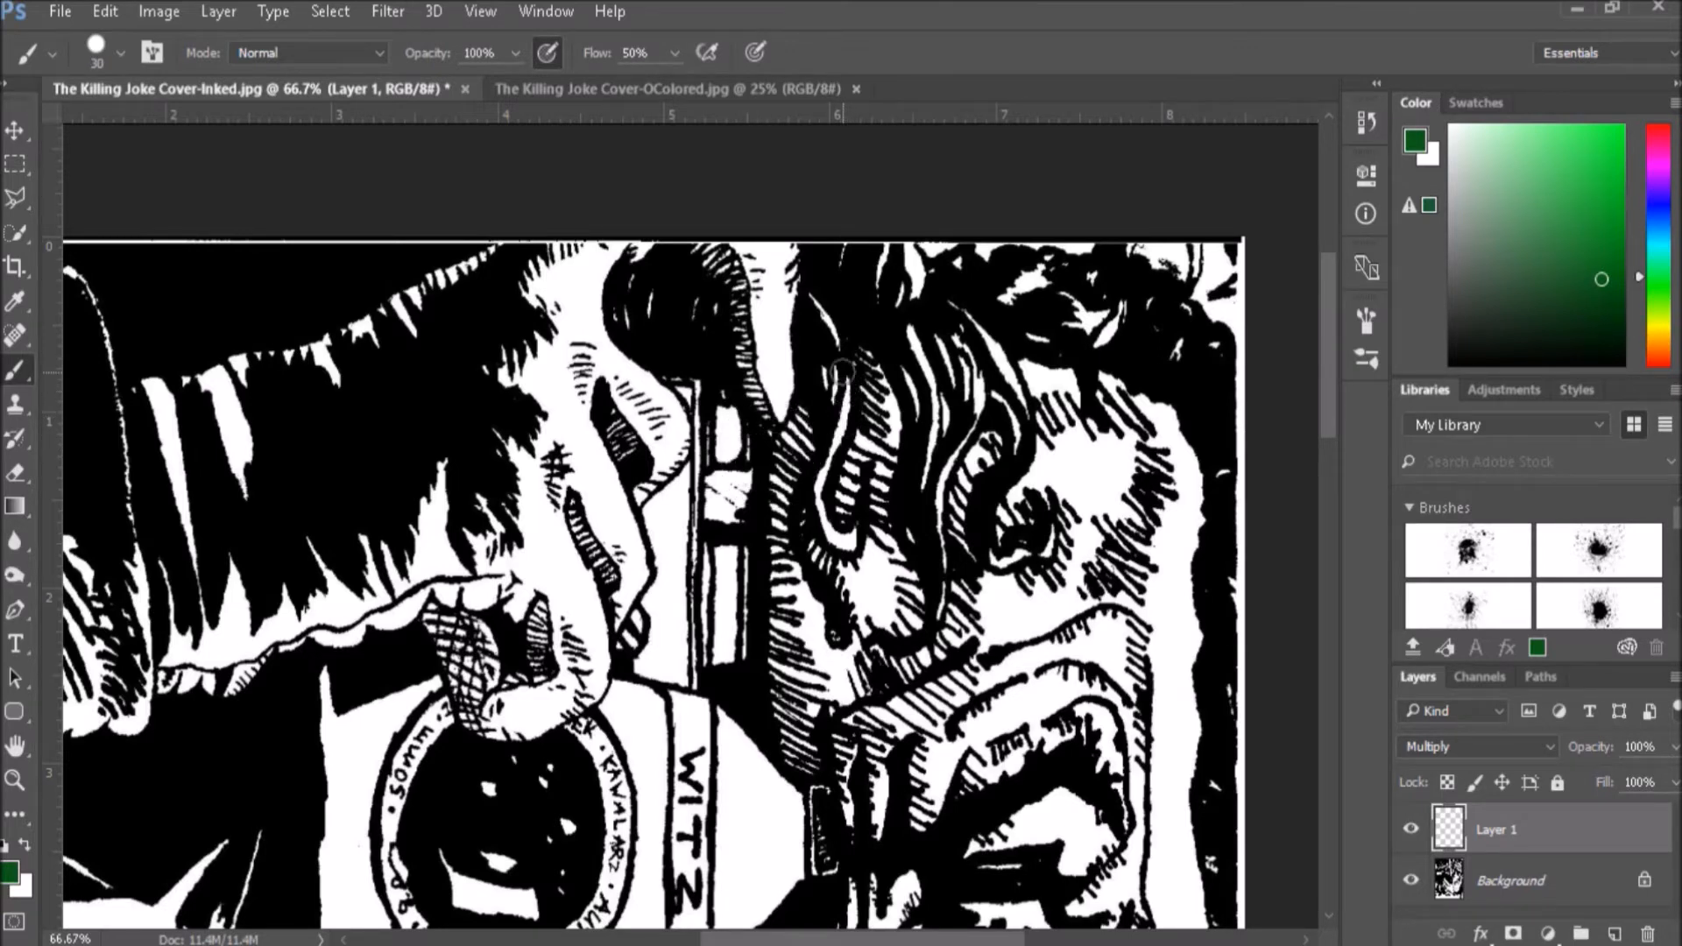
# Try painting the hair lock above the forehead green on Layer 1, and undo the strokes.
pyautogui.moveTo(949, 340); pyautogui.dragTo(974, 404)
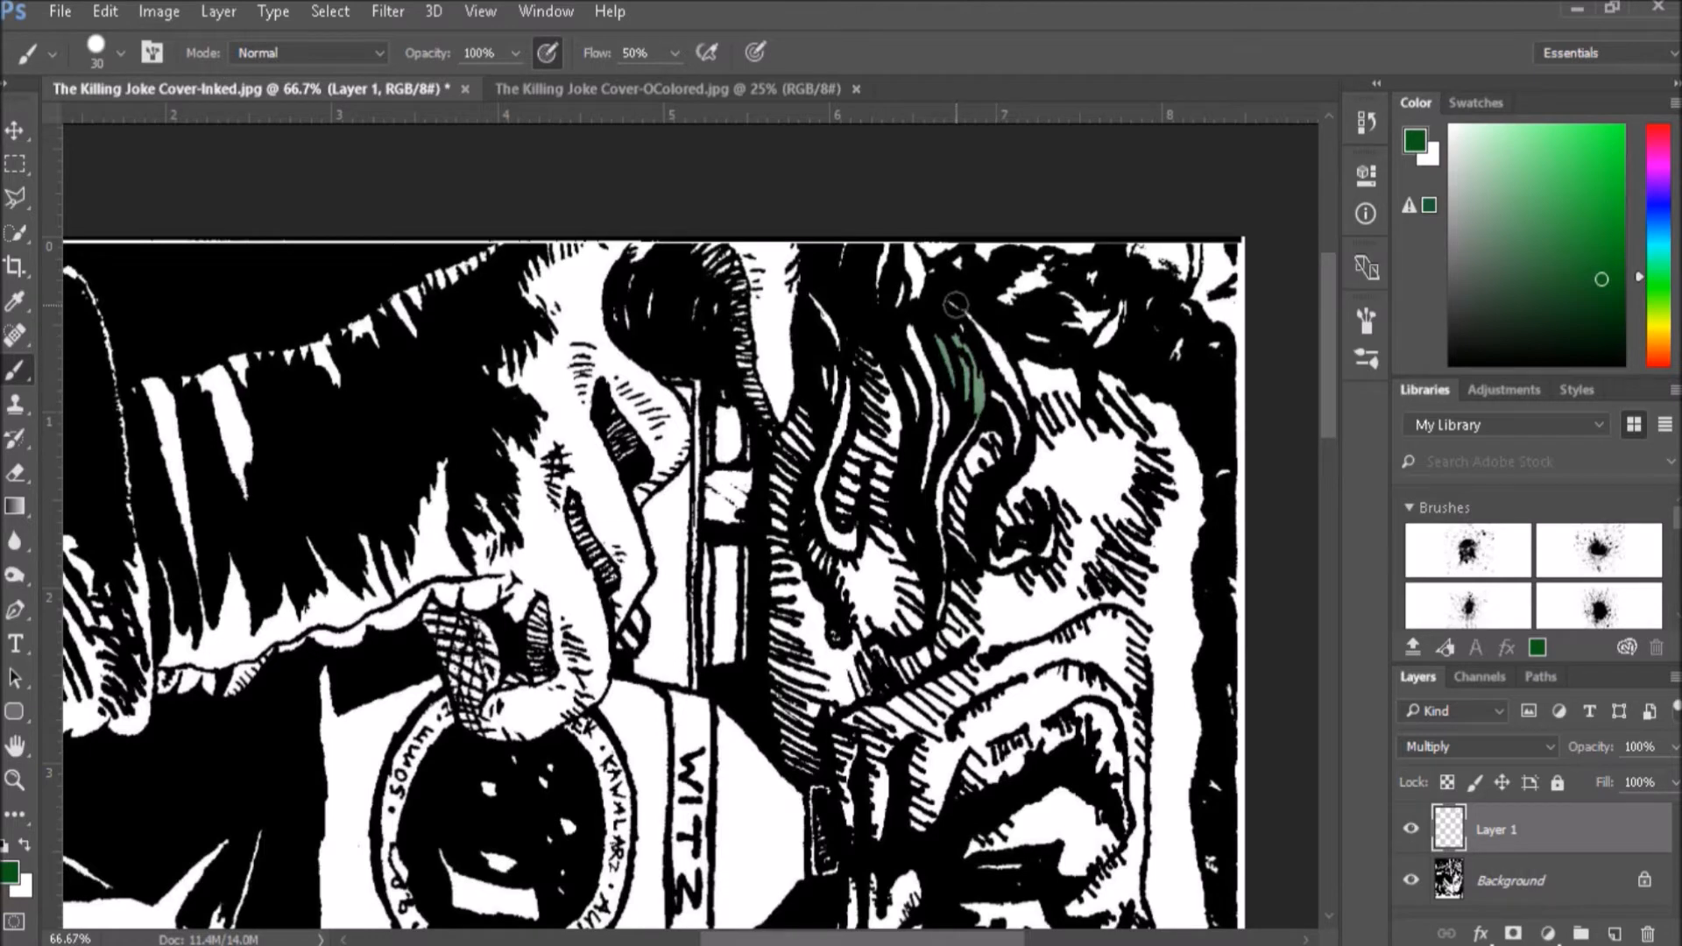
pyautogui.moveTo(955, 306)
pyautogui.mouseDown()
pyautogui.moveTo(1007, 390)
pyautogui.moveTo(974, 320)
pyautogui.moveTo(968, 409)
pyautogui.moveTo(960, 336)
pyautogui.moveTo(960, 394)
pyautogui.moveTo(976, 363)
pyautogui.moveTo(1007, 381)
pyautogui.moveTo(1014, 440)
pyautogui.moveTo(1007, 394)
pyautogui.mouseUp()
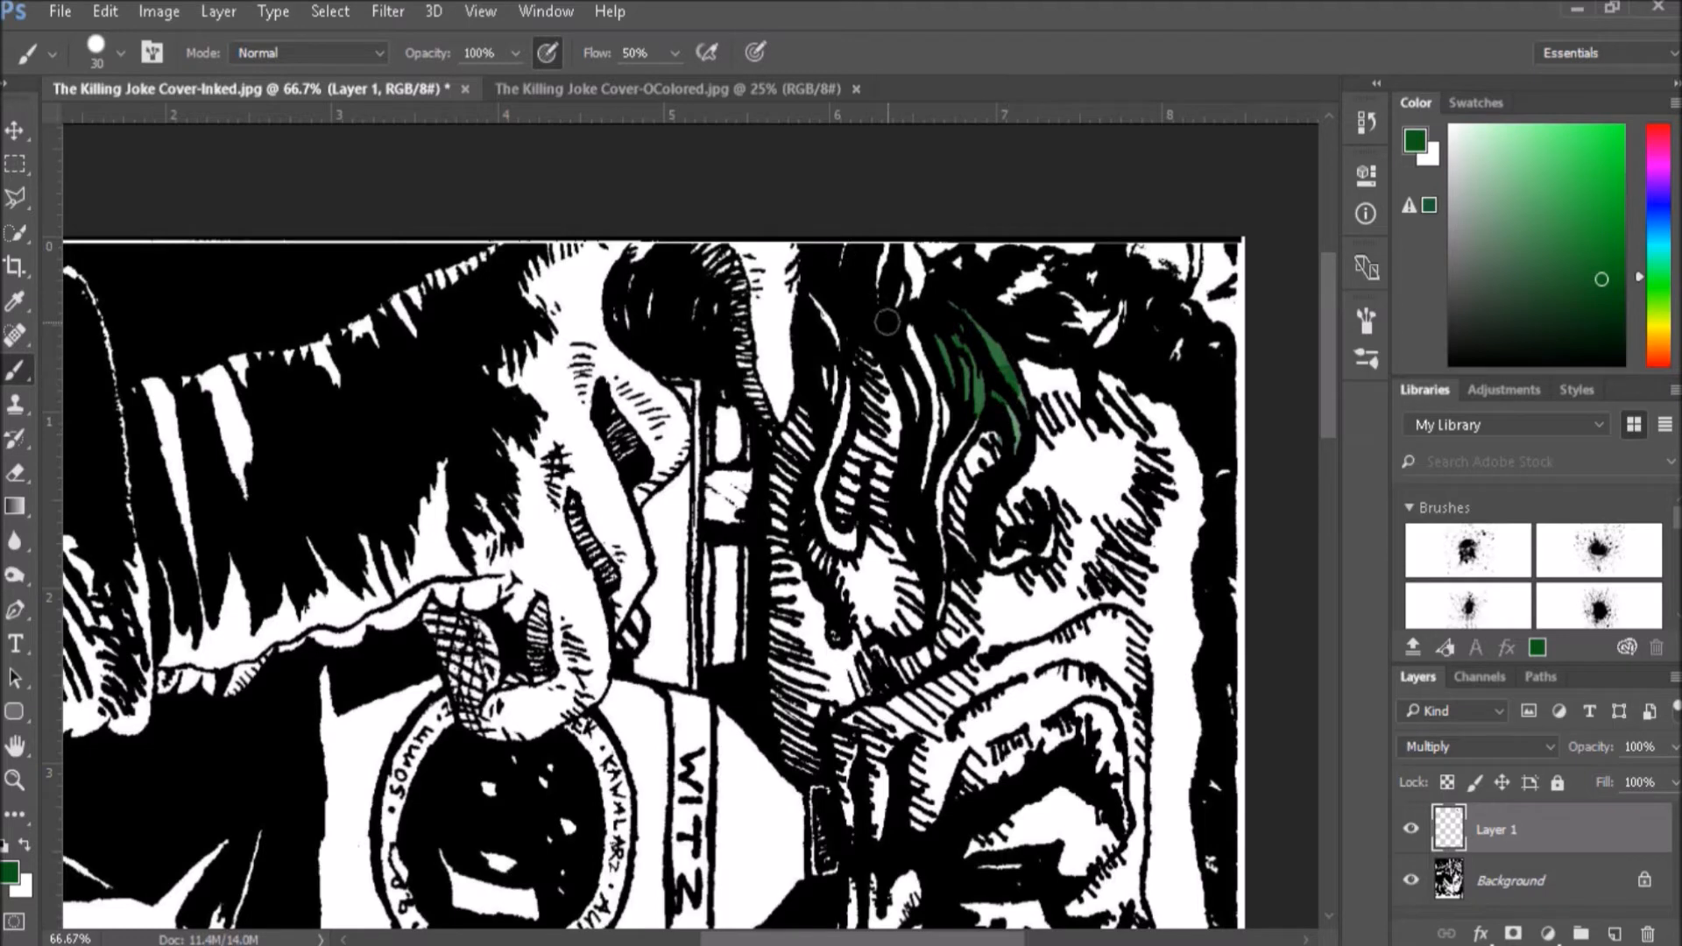
pyautogui.hotkey('ctrl', 'alt', 'z')
pyautogui.hotkey('ctrl', 'alt', 'z')
# Enlarge the brush to 45 and paint the central strands of the hair lock above the forehead dark green.
pyautogui.press(']')
pyautogui.press(']')
pyautogui.press(']')
pyautogui.moveTo(962, 362)
pyautogui.mouseDown()
pyautogui.moveTo(951, 333)
pyautogui.moveTo(953, 438)
pyautogui.moveTo(955, 376)
pyautogui.moveTo(961, 429)
pyautogui.moveTo(955, 386)
pyautogui.moveTo(916, 333)
pyautogui.moveTo(929, 412)
pyautogui.moveTo(919, 394)
pyautogui.moveTo(950, 425)
pyautogui.moveTo(920, 443)
pyautogui.moveTo(930, 461)
pyautogui.mouseUp()
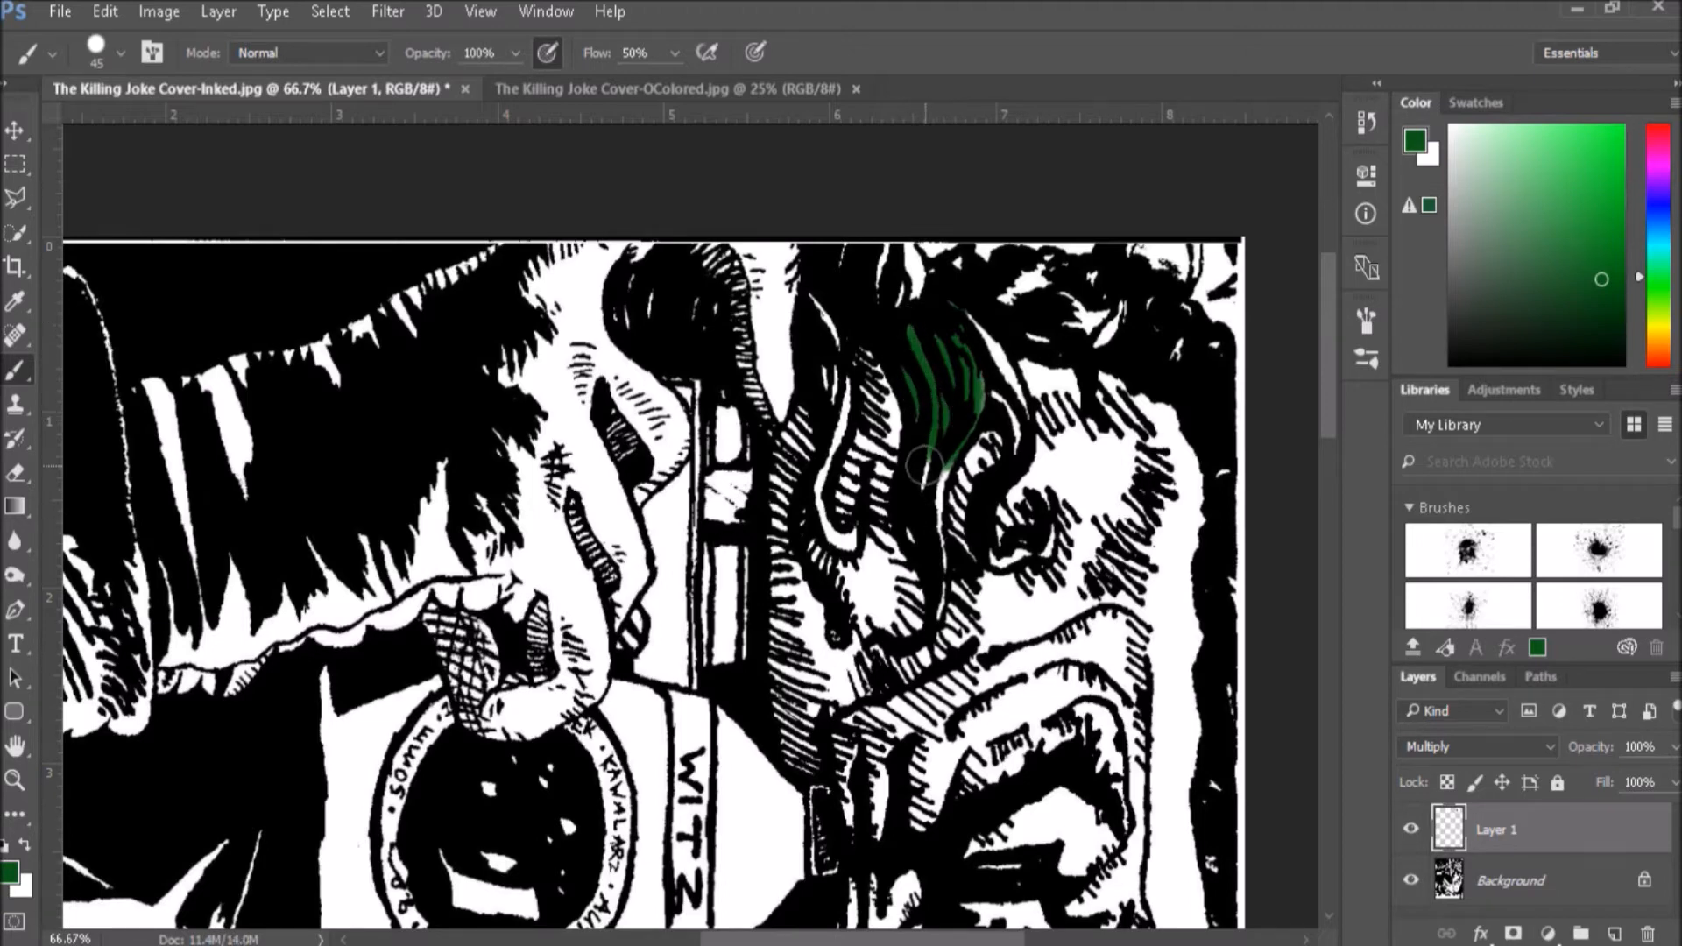
# Reduce the brush to 15 and paint the hair lock's thin lower tip and its outer strand dark green.
pyautogui.press('[')
pyautogui.press('[')
pyautogui.press('[')
pyautogui.moveTo(936, 455); pyautogui.dragTo(949, 464)
pyautogui.moveTo(940, 580); pyautogui.dragTo(937, 615)
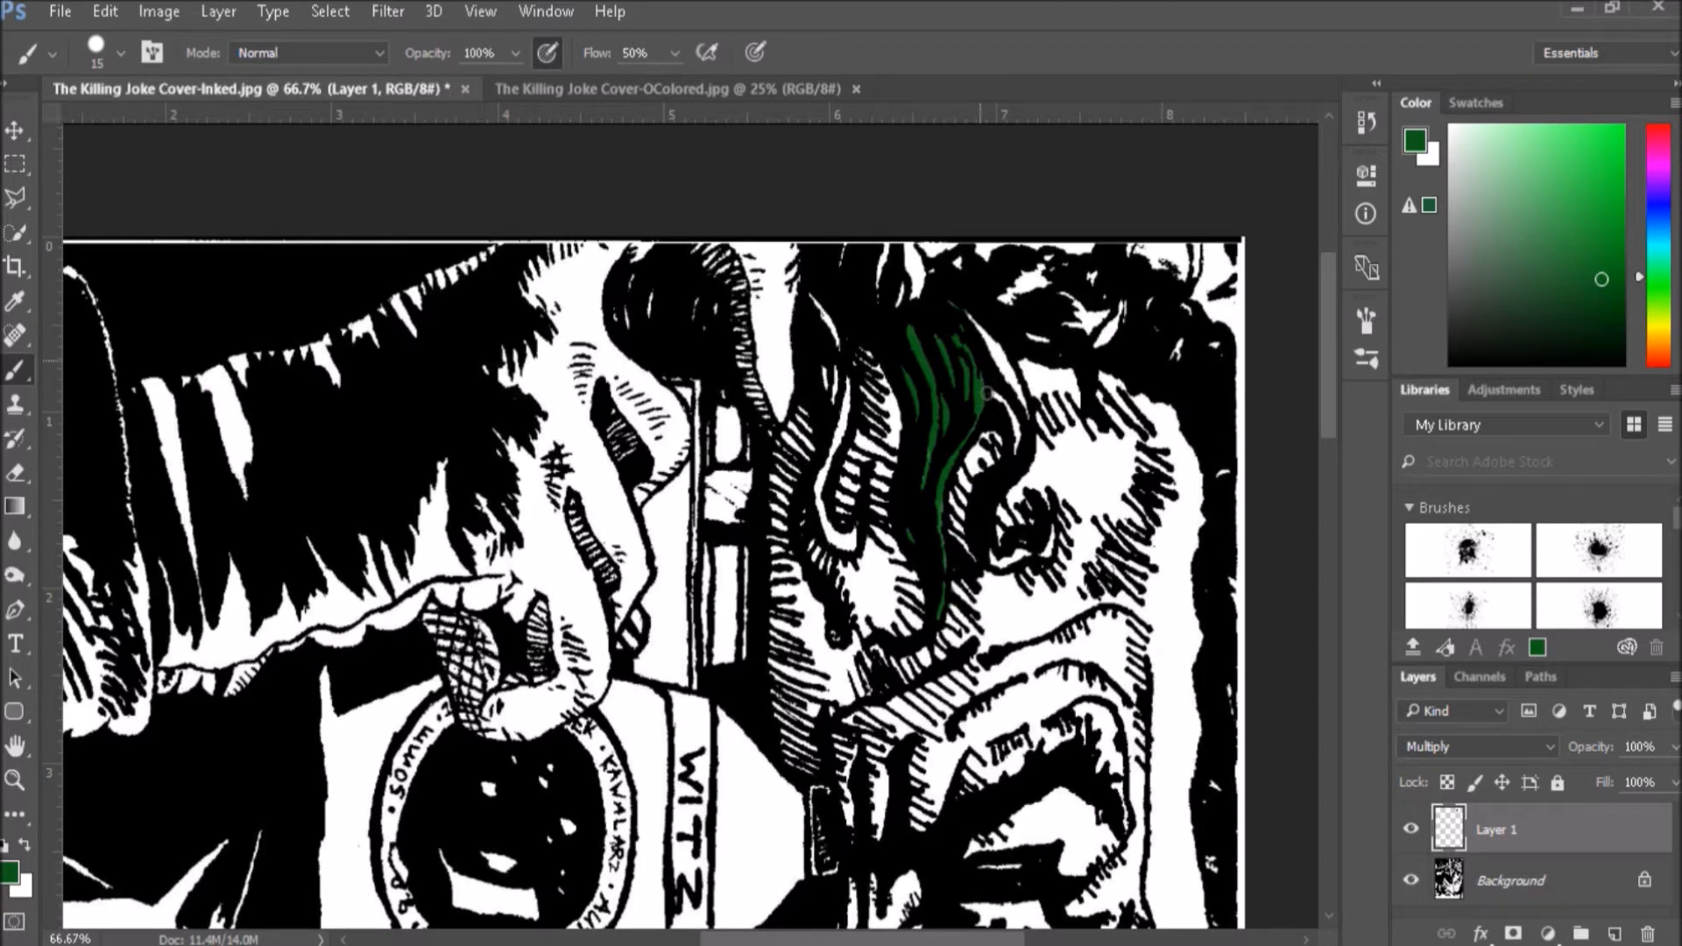
pyautogui.moveTo(983, 335)
pyautogui.mouseDown()
pyautogui.moveTo(1008, 381)
pyautogui.moveTo(986, 369)
pyautogui.moveTo(1018, 409)
pyautogui.moveTo(1001, 363)
pyautogui.moveTo(1024, 404)
pyautogui.mouseUp()
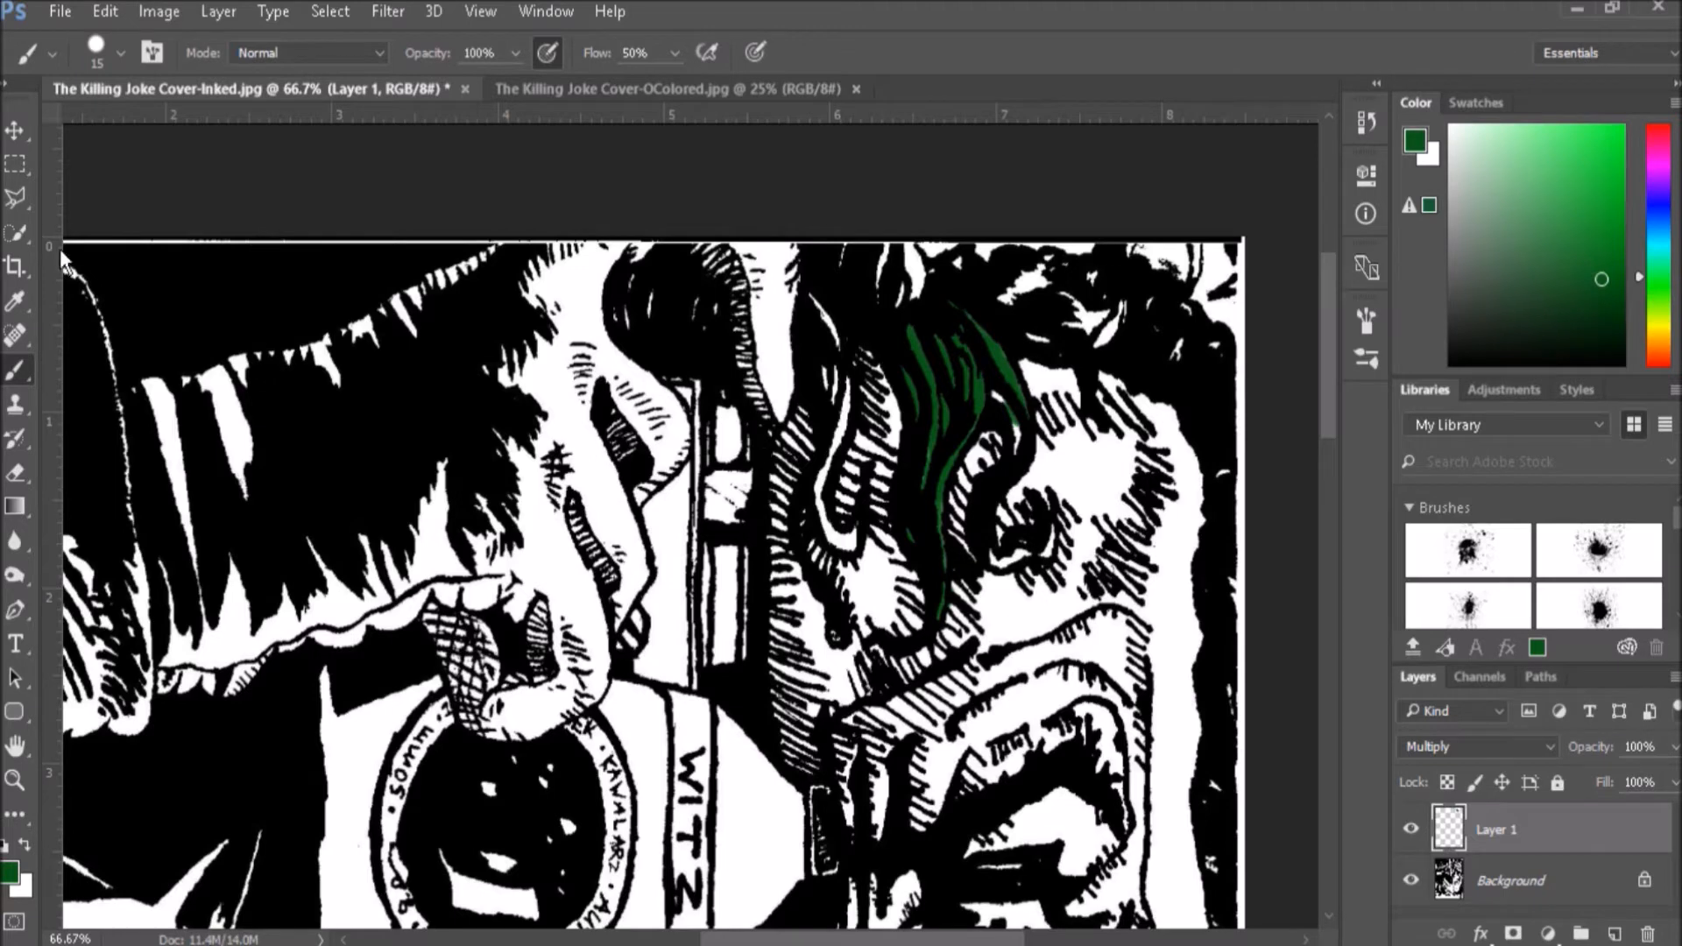
# Outline the Joker's hair with a closed Polygonal Lasso selection, following the forehead curls, the hairline beside the face and the canvas edge.
pyautogui.click(17, 233)
pyautogui.click(13, 203)
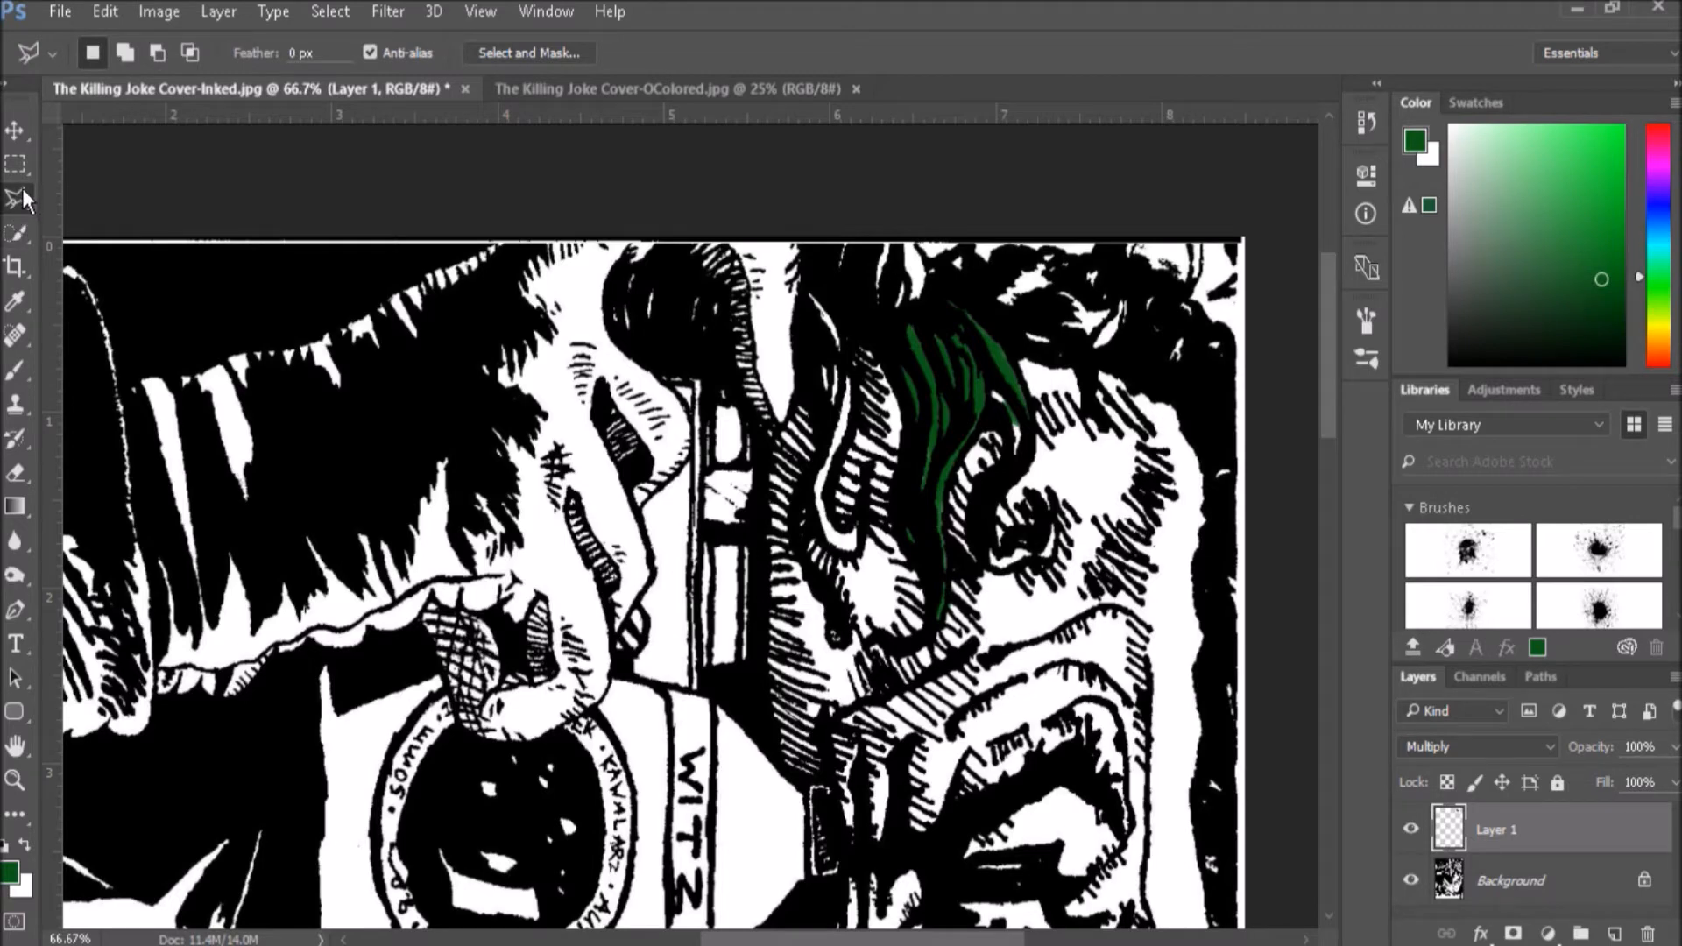
pyautogui.click(868, 646)
pyautogui.click(879, 647)
pyautogui.click(899, 656)
pyautogui.click(934, 640)
pyautogui.click(926, 649)
pyautogui.click(950, 561)
pyautogui.click(953, 475)
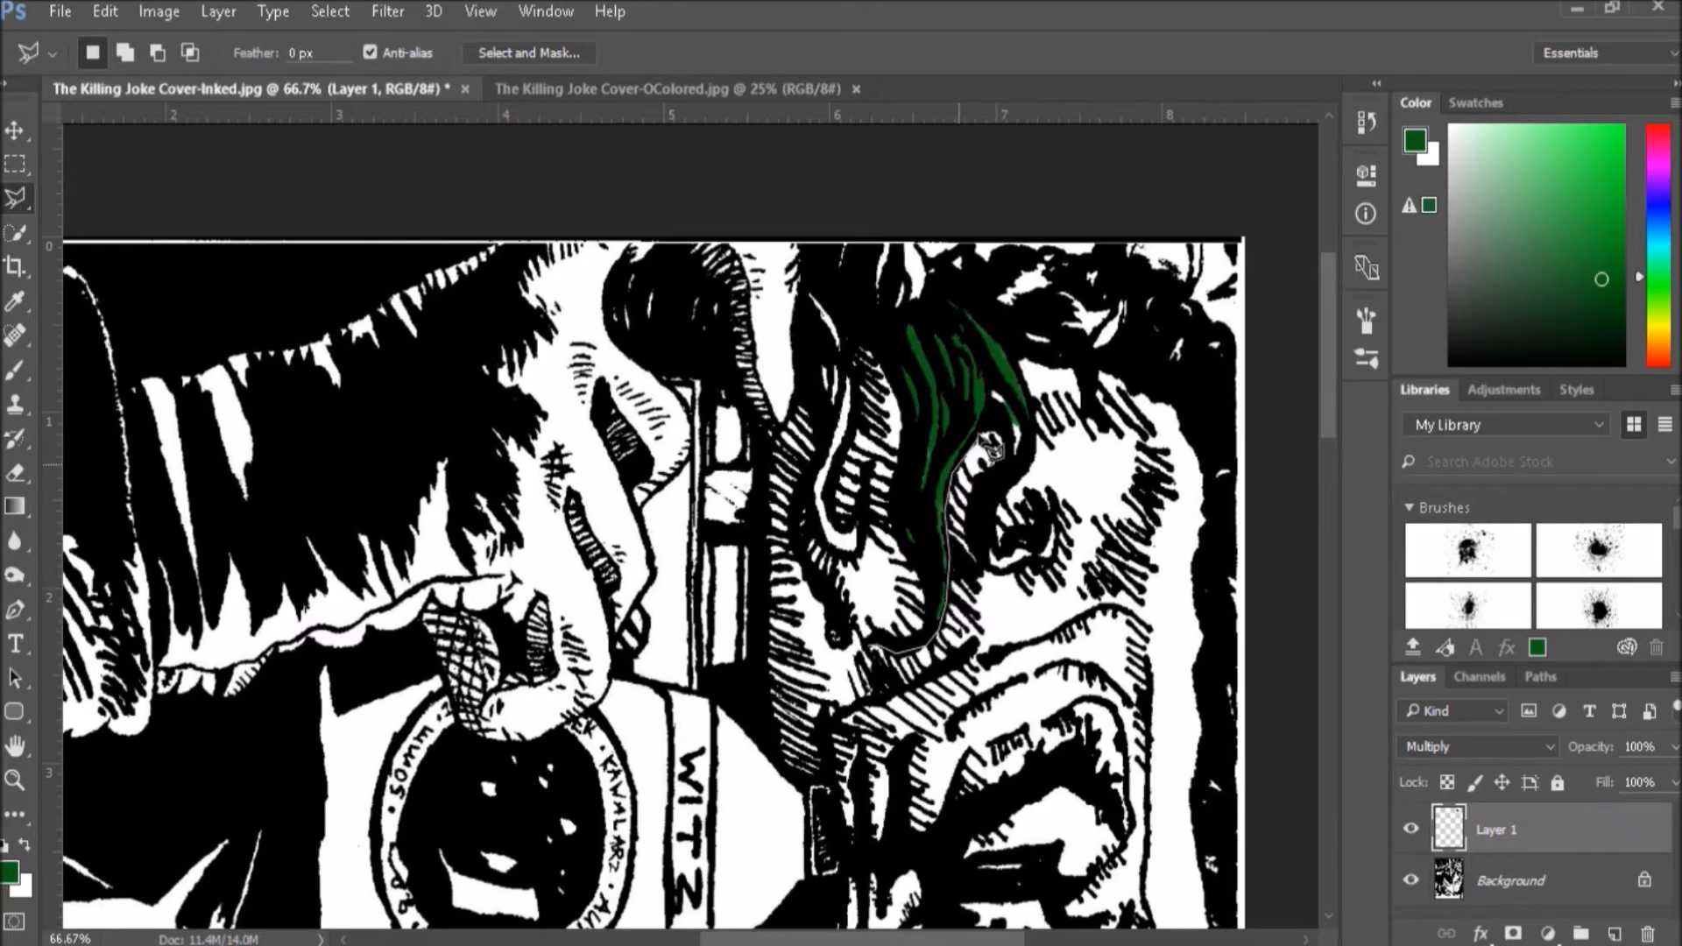
pyautogui.click(988, 422)
pyautogui.click(1001, 437)
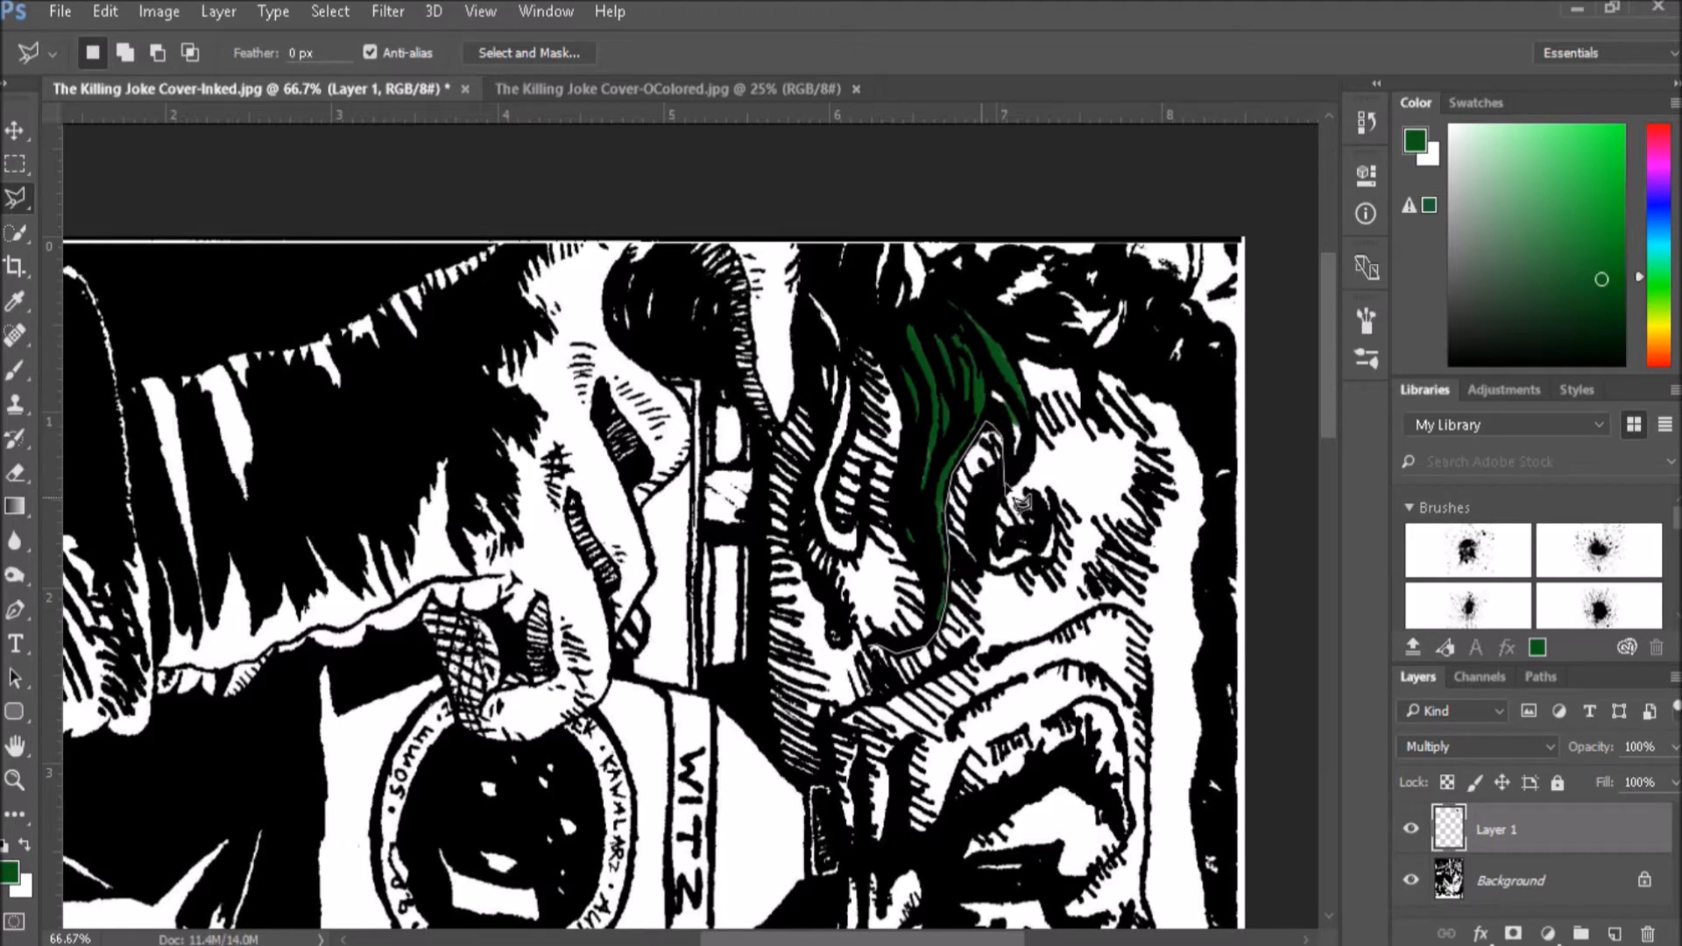
pyautogui.click(982, 483)
pyautogui.click(974, 515)
pyautogui.click(974, 554)
pyautogui.click(996, 572)
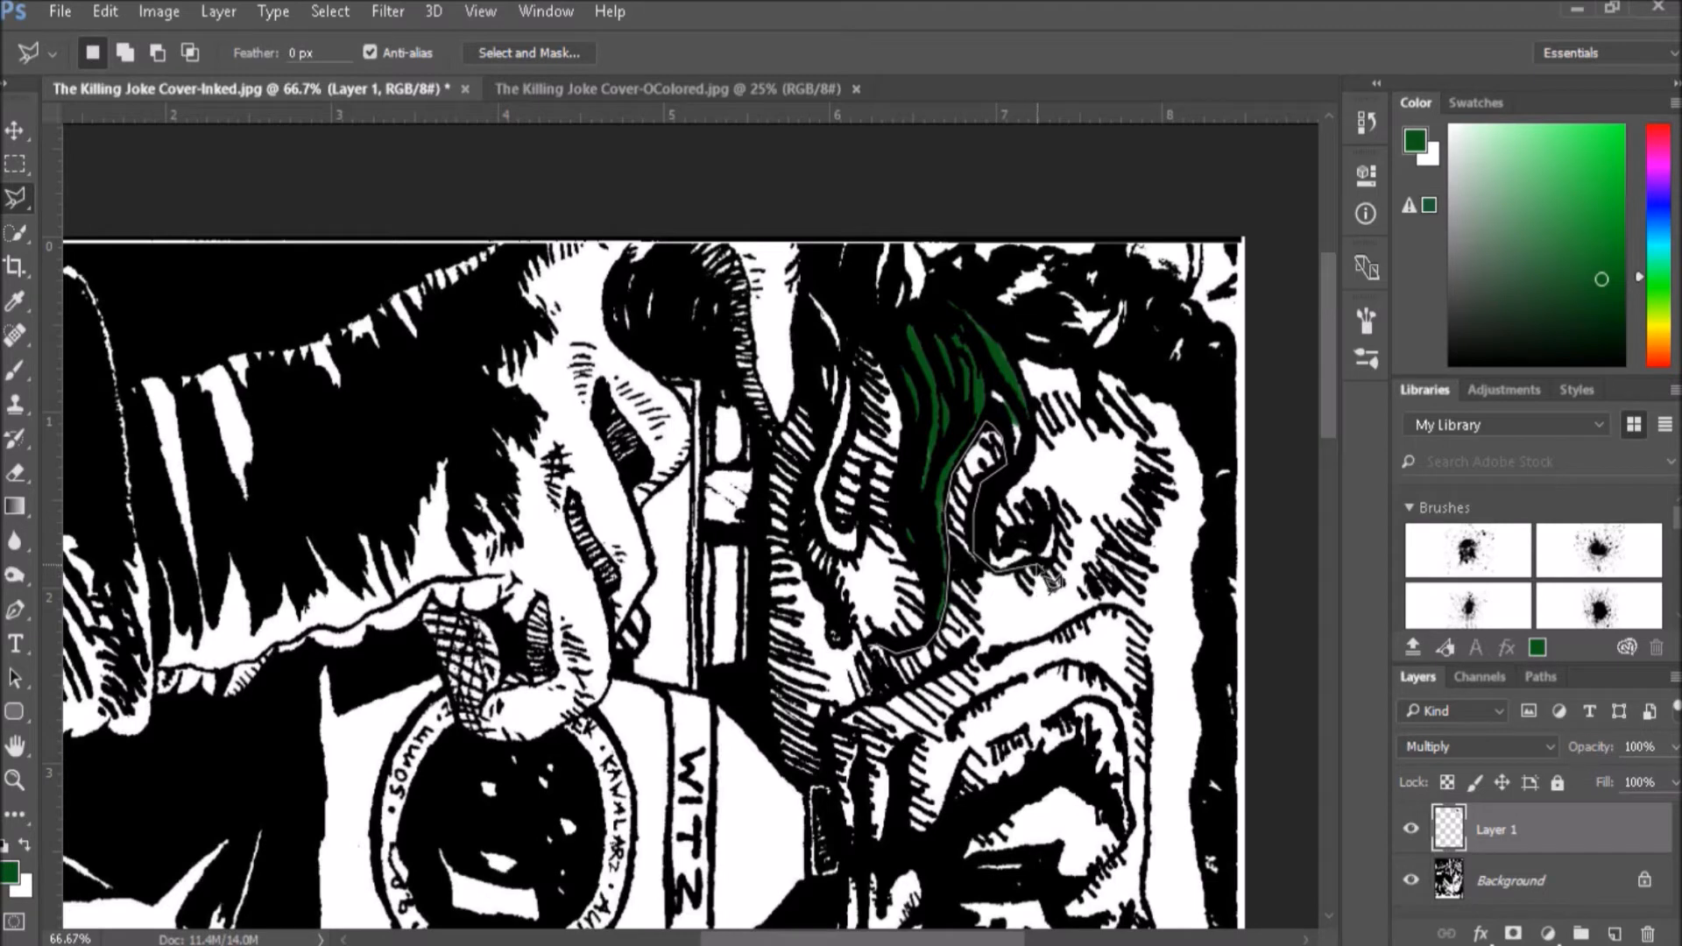
pyautogui.click(1052, 563)
pyautogui.click(1057, 499)
pyautogui.click(1045, 541)
pyautogui.click(993, 547)
pyautogui.click(989, 525)
pyautogui.click(1001, 491)
pyautogui.click(1036, 437)
pyautogui.click(1033, 403)
pyautogui.click(1013, 351)
pyautogui.click(1059, 357)
pyautogui.click(1117, 360)
pyautogui.click(1197, 405)
pyautogui.click(1211, 448)
pyautogui.click(1200, 579)
pyautogui.click(1202, 674)
pyautogui.click(1198, 771)
pyautogui.click(1209, 872)
pyautogui.click(1243, 907)
pyautogui.click(1259, 219)
pyautogui.click(794, 237)
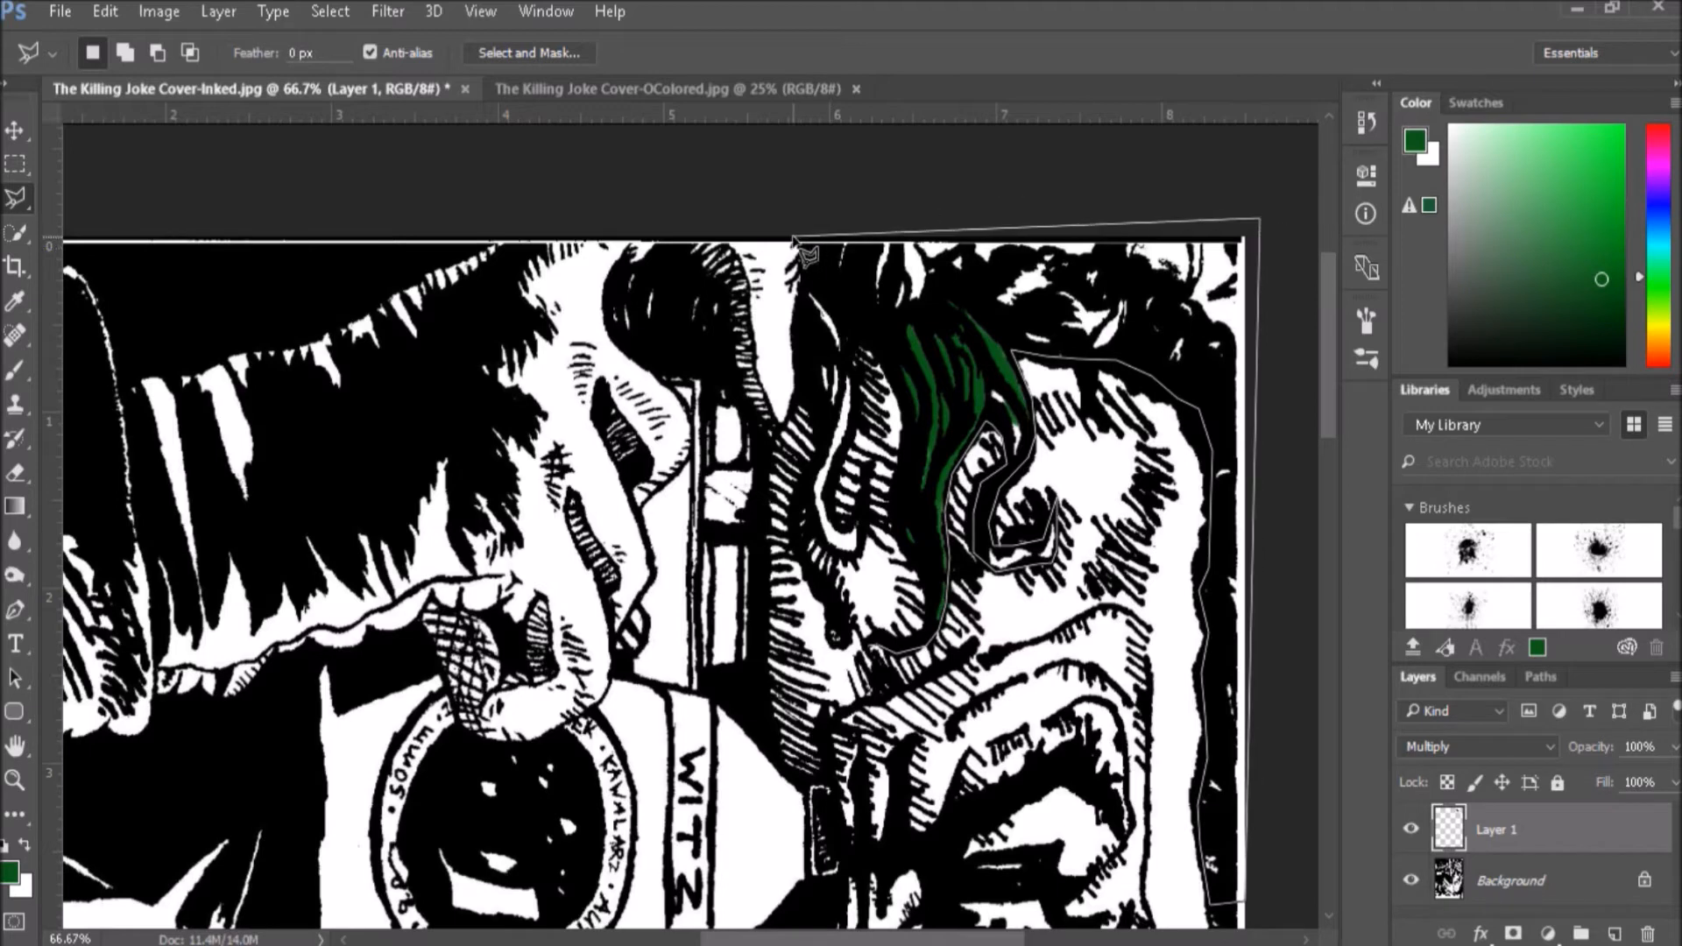
pyautogui.click(799, 401)
pyautogui.click(821, 425)
pyautogui.click(813, 484)
pyautogui.click(823, 536)
pyautogui.click(839, 555)
pyautogui.click(862, 555)
pyautogui.click(865, 474)
pyautogui.click(849, 527)
pyautogui.click(855, 428)
pyautogui.click(851, 355)
pyautogui.click(859, 329)
pyautogui.click(871, 329)
pyautogui.click(903, 427)
pyautogui.click(897, 508)
pyautogui.click(925, 600)
pyautogui.click(908, 638)
pyautogui.doubleClick(877, 655)
# Try painting the selected hair area dark green with the brush enlarged to 175 px, and undo the stroke.
pyautogui.press('b')
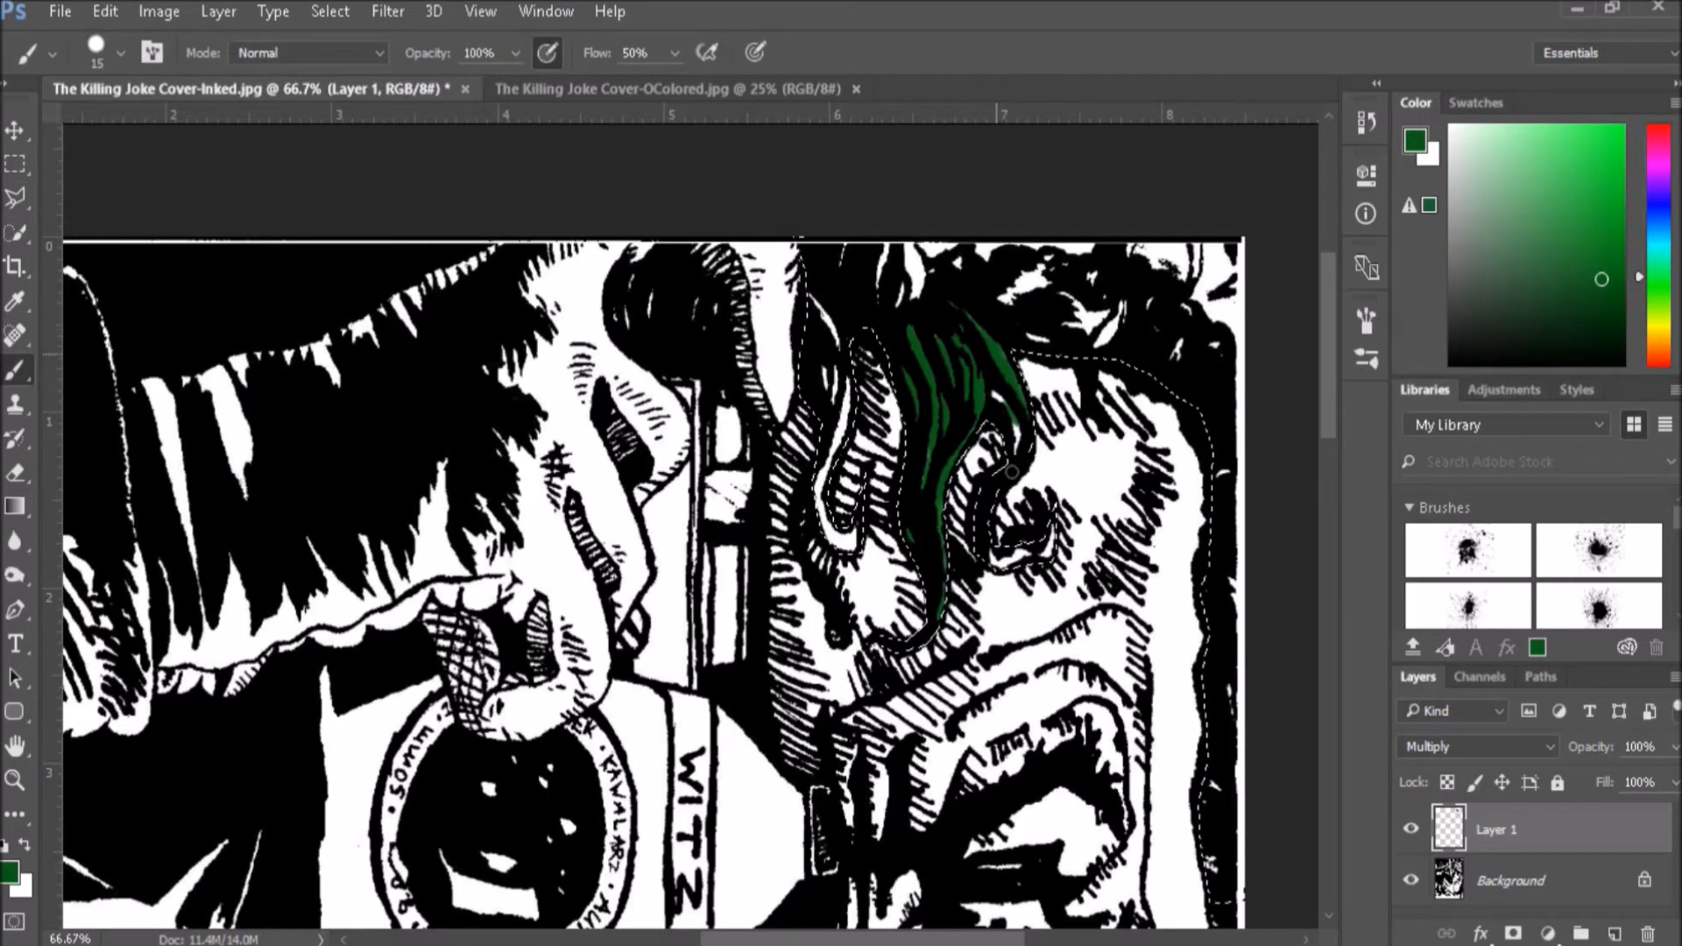
pyautogui.press(']')
pyautogui.press(']')
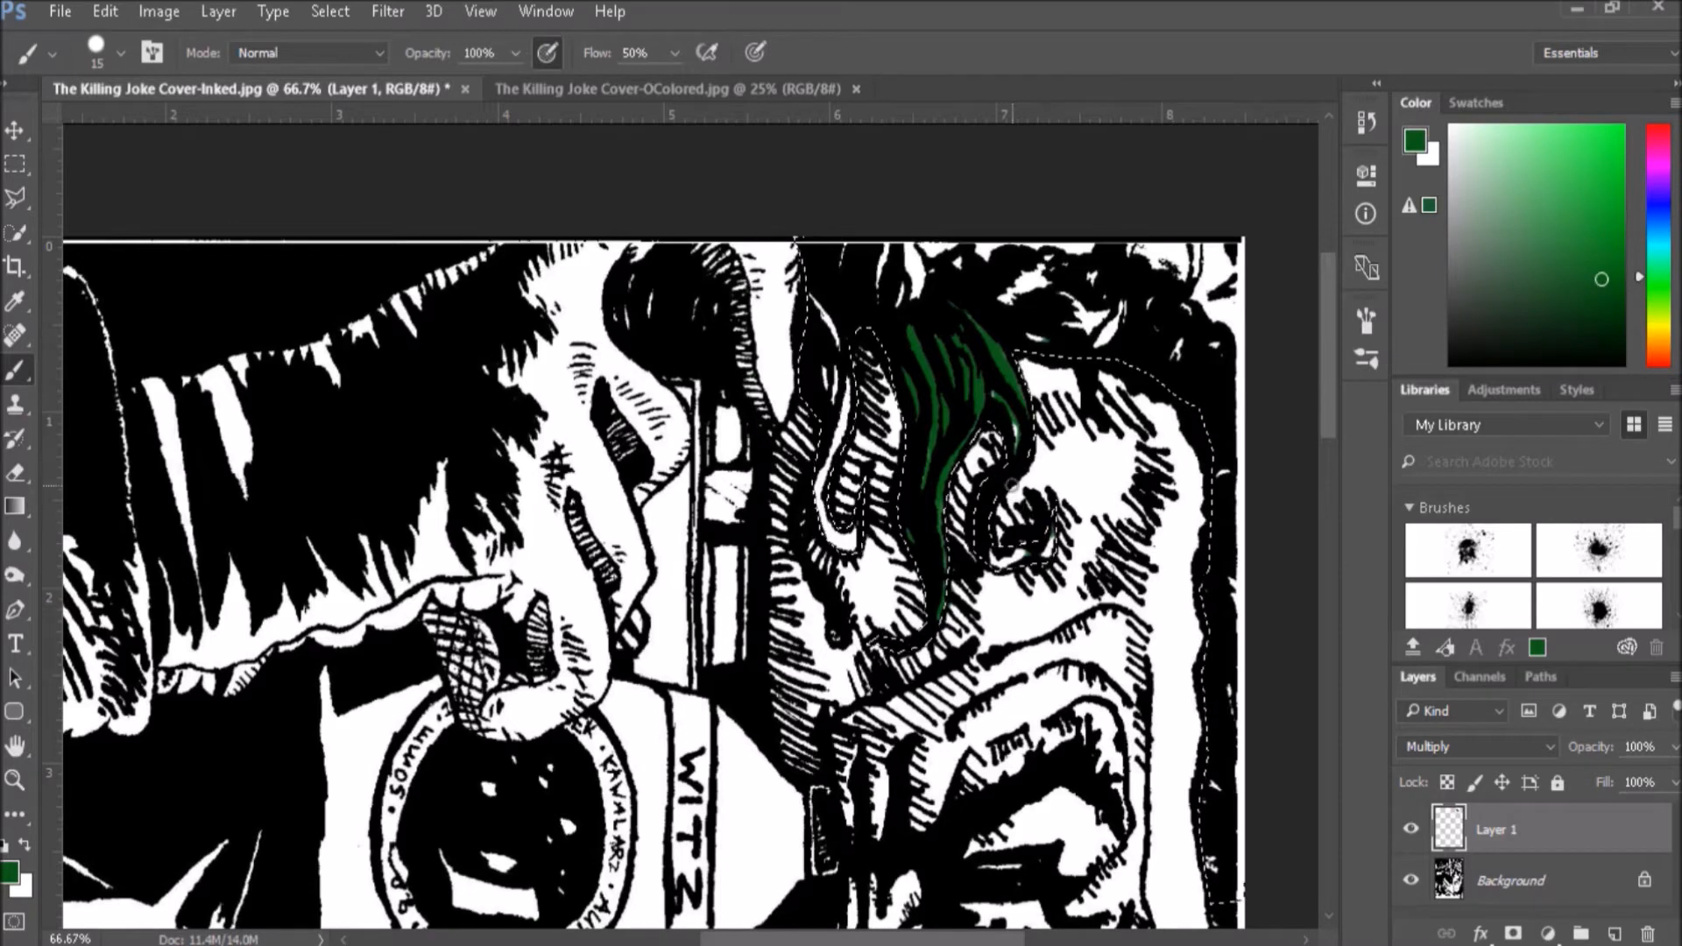
pyautogui.press(']')
pyautogui.press(']')
pyautogui.press(']')
pyautogui.press(']')
pyautogui.press(']')
pyautogui.press(']')
pyautogui.press(']')
pyautogui.press(']')
pyautogui.press(']')
pyautogui.press(']')
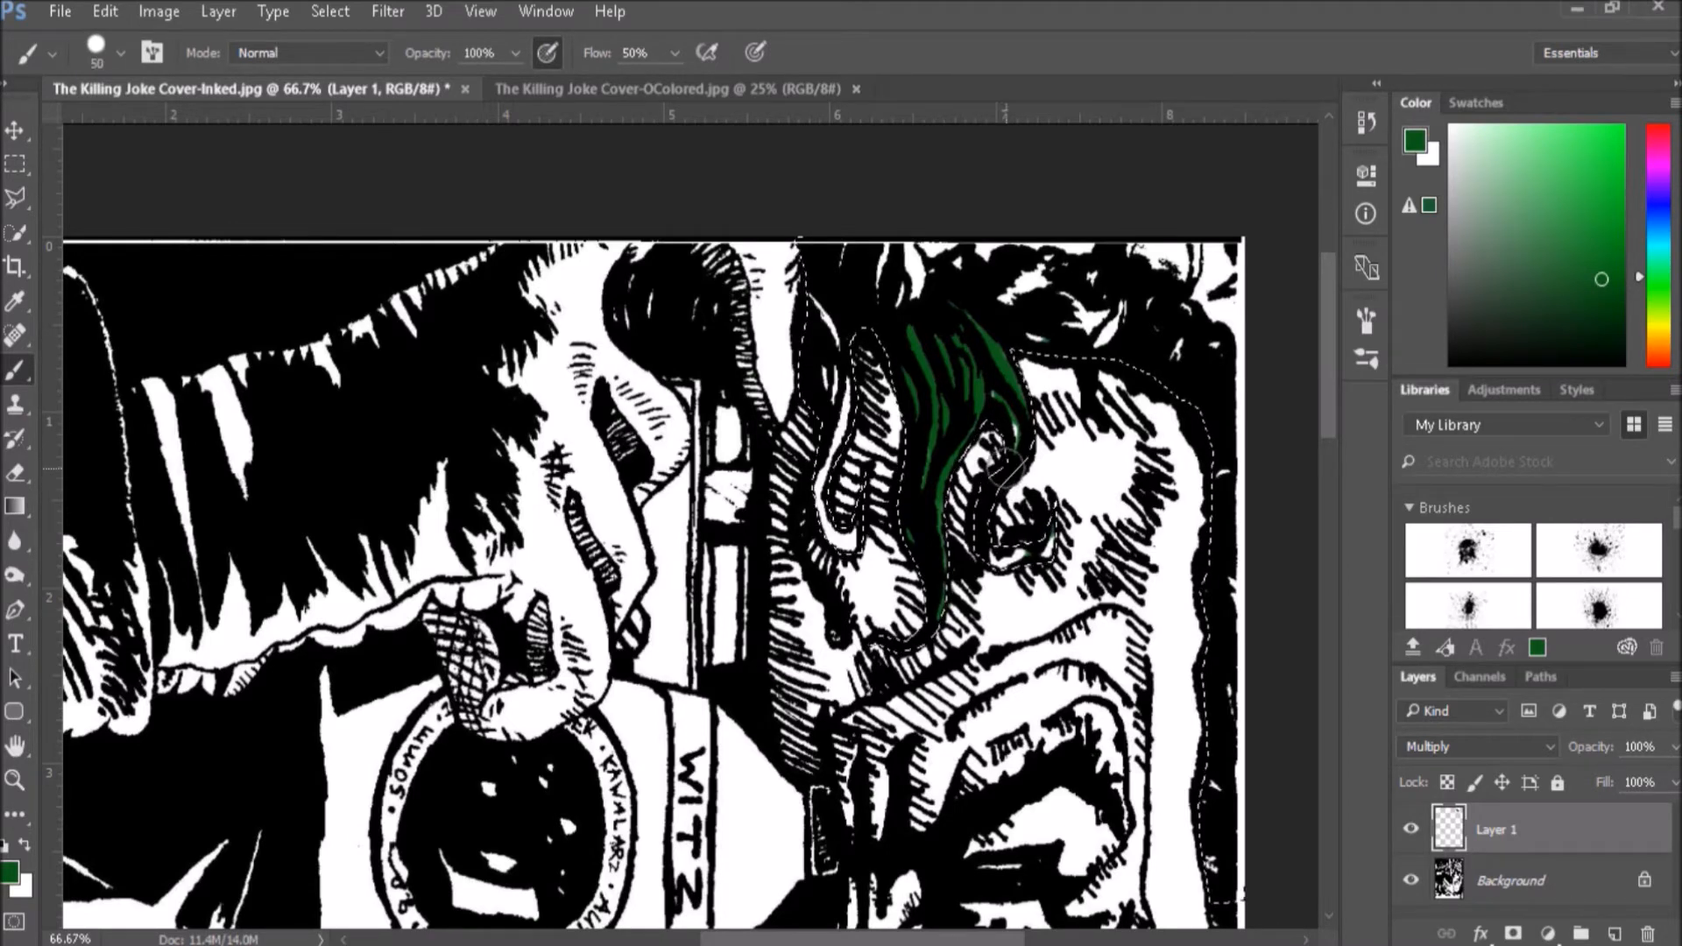
pyautogui.moveTo(994, 618)
pyautogui.mouseDown()
pyautogui.moveTo(962, 408)
pyautogui.moveTo(1129, 479)
pyautogui.moveTo(1175, 548)
pyautogui.moveTo(1217, 259)
pyautogui.moveTo(1260, 820)
pyautogui.moveTo(1248, 608)
pyautogui.moveTo(1257, 696)
pyautogui.moveTo(1237, 764)
pyautogui.moveTo(1204, 185)
pyautogui.moveTo(960, 249)
pyautogui.moveTo(895, 239)
pyautogui.moveTo(842, 503)
pyautogui.moveTo(846, 452)
pyautogui.moveTo(1038, 359)
pyautogui.mouseUp()
pyautogui.hotkey('ctrl', 'z')
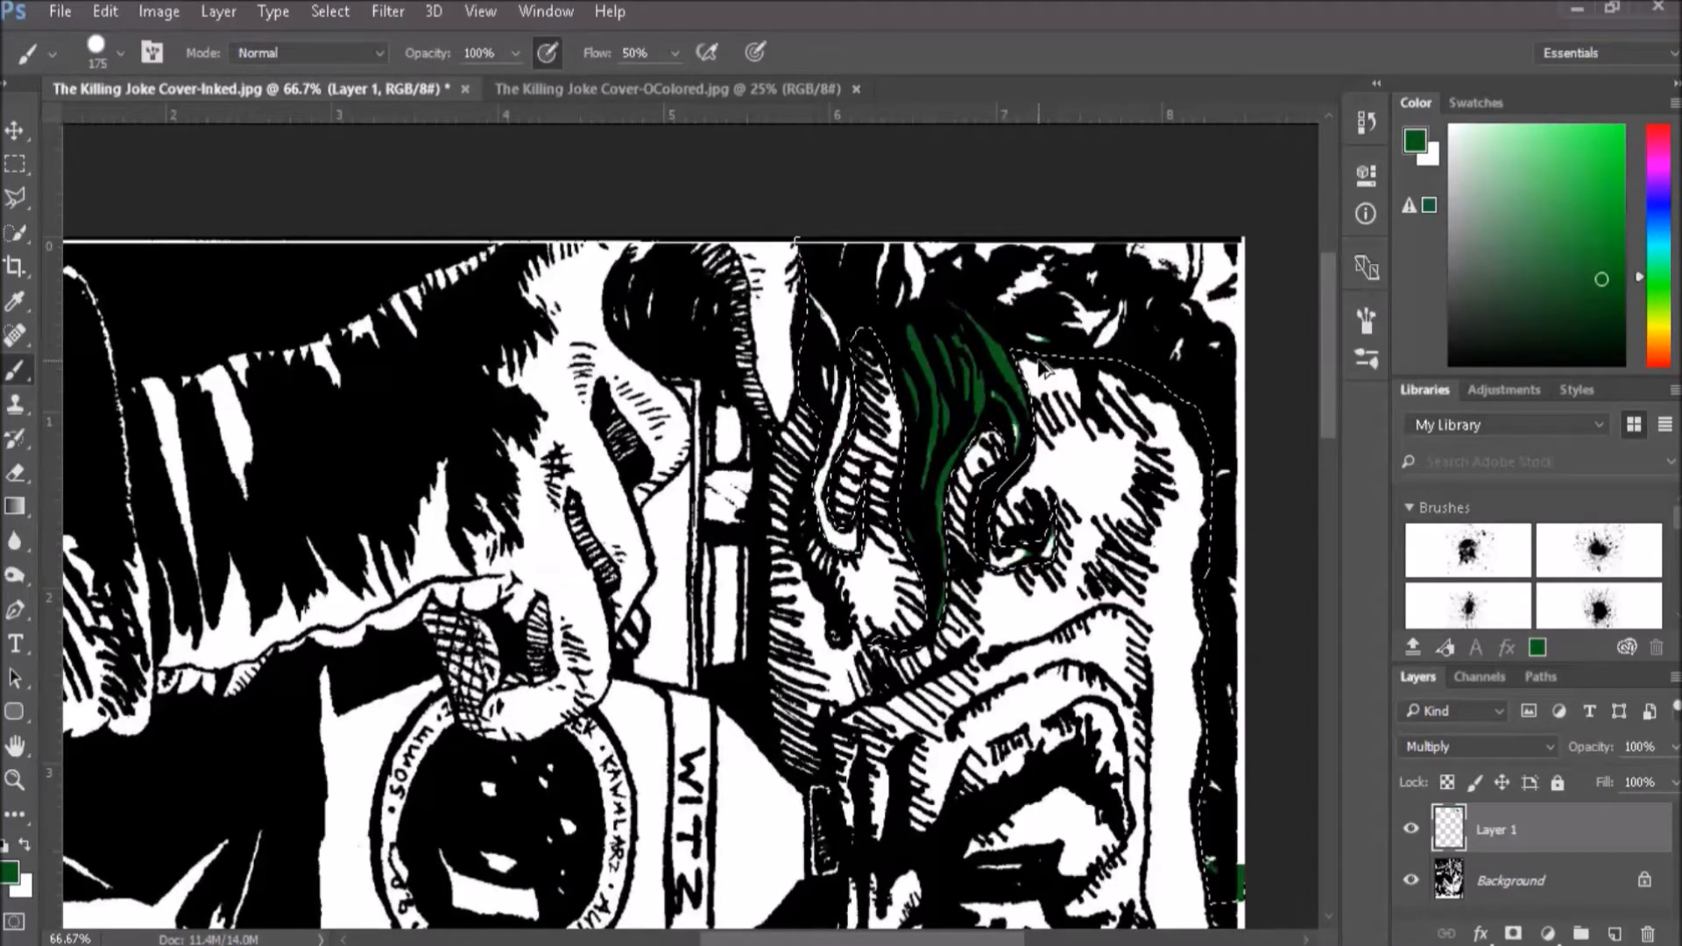
# Fill the hair selection on Layer 1 with the foreground color at Normal mode and 100% opacity, and deselect it.
pyautogui.rightClick(1121, 300)
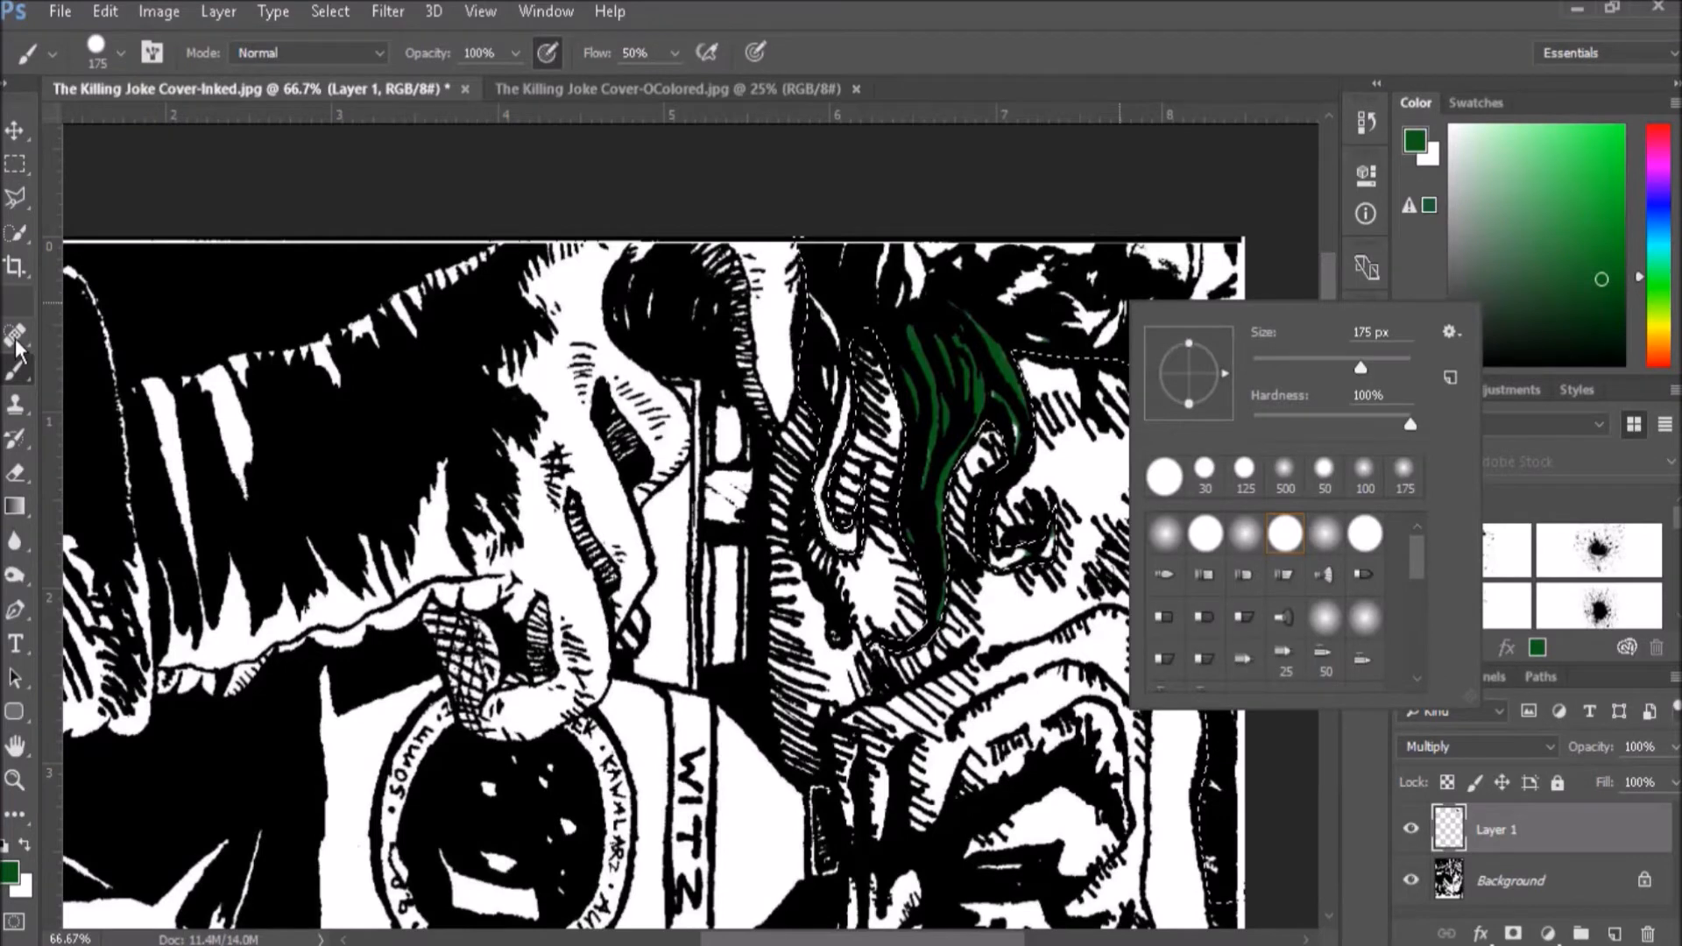
pyautogui.click(26, 192)
pyautogui.click(25, 192)
pyautogui.rightClick(1151, 331)
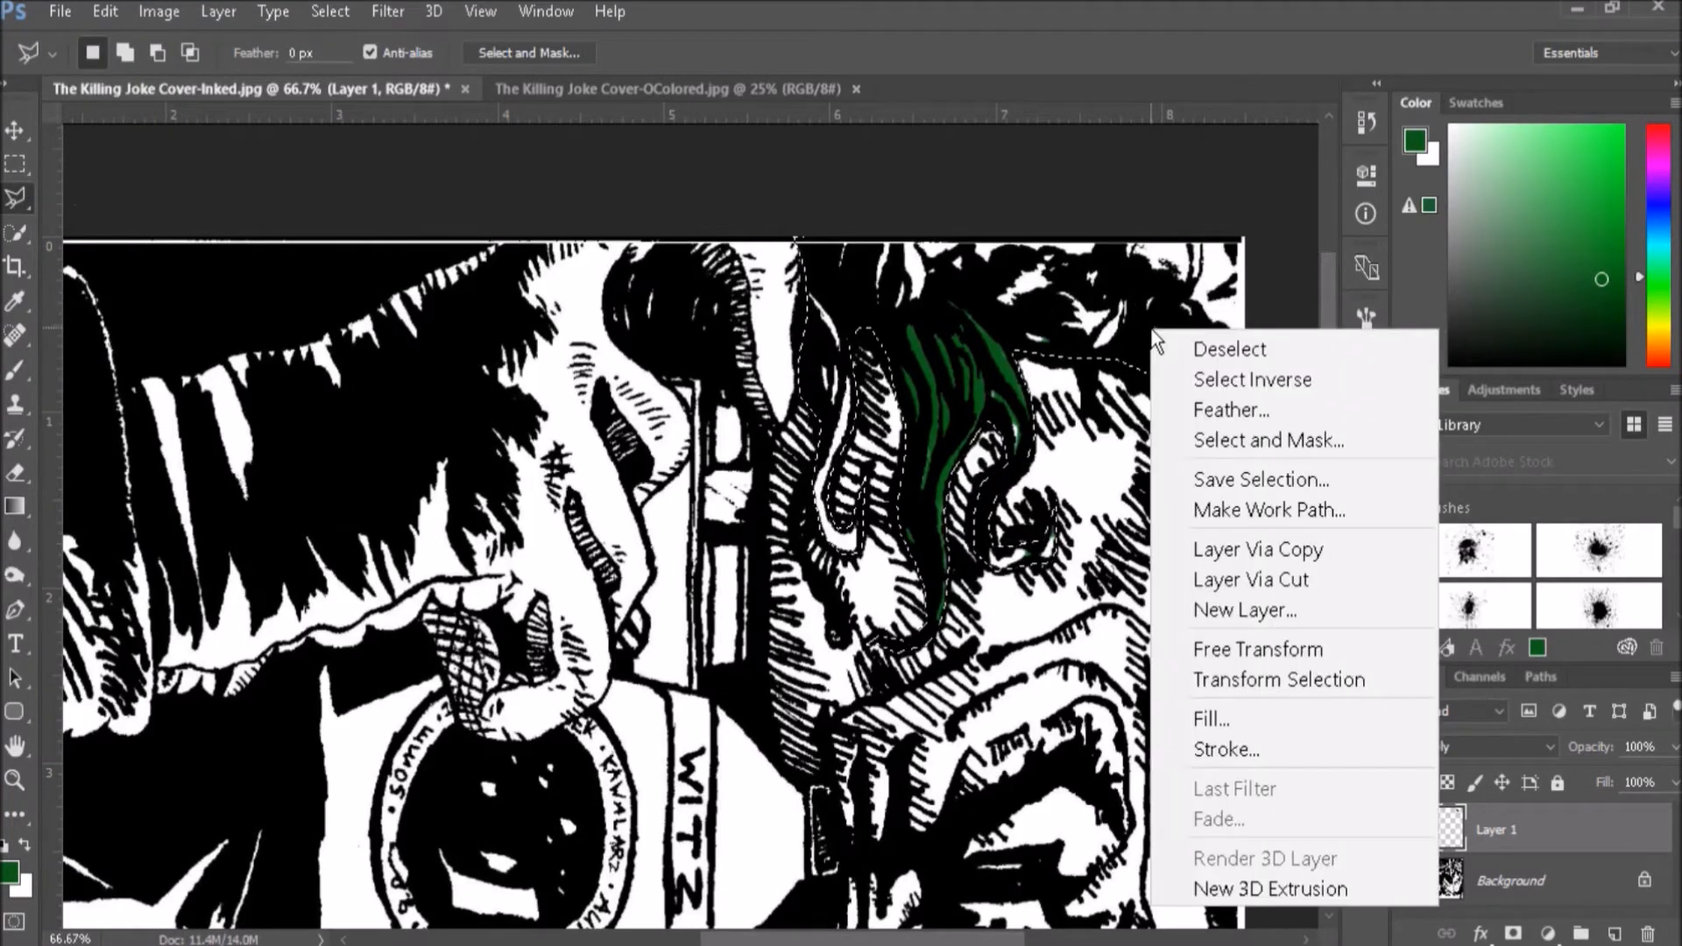
pyautogui.click(1247, 720)
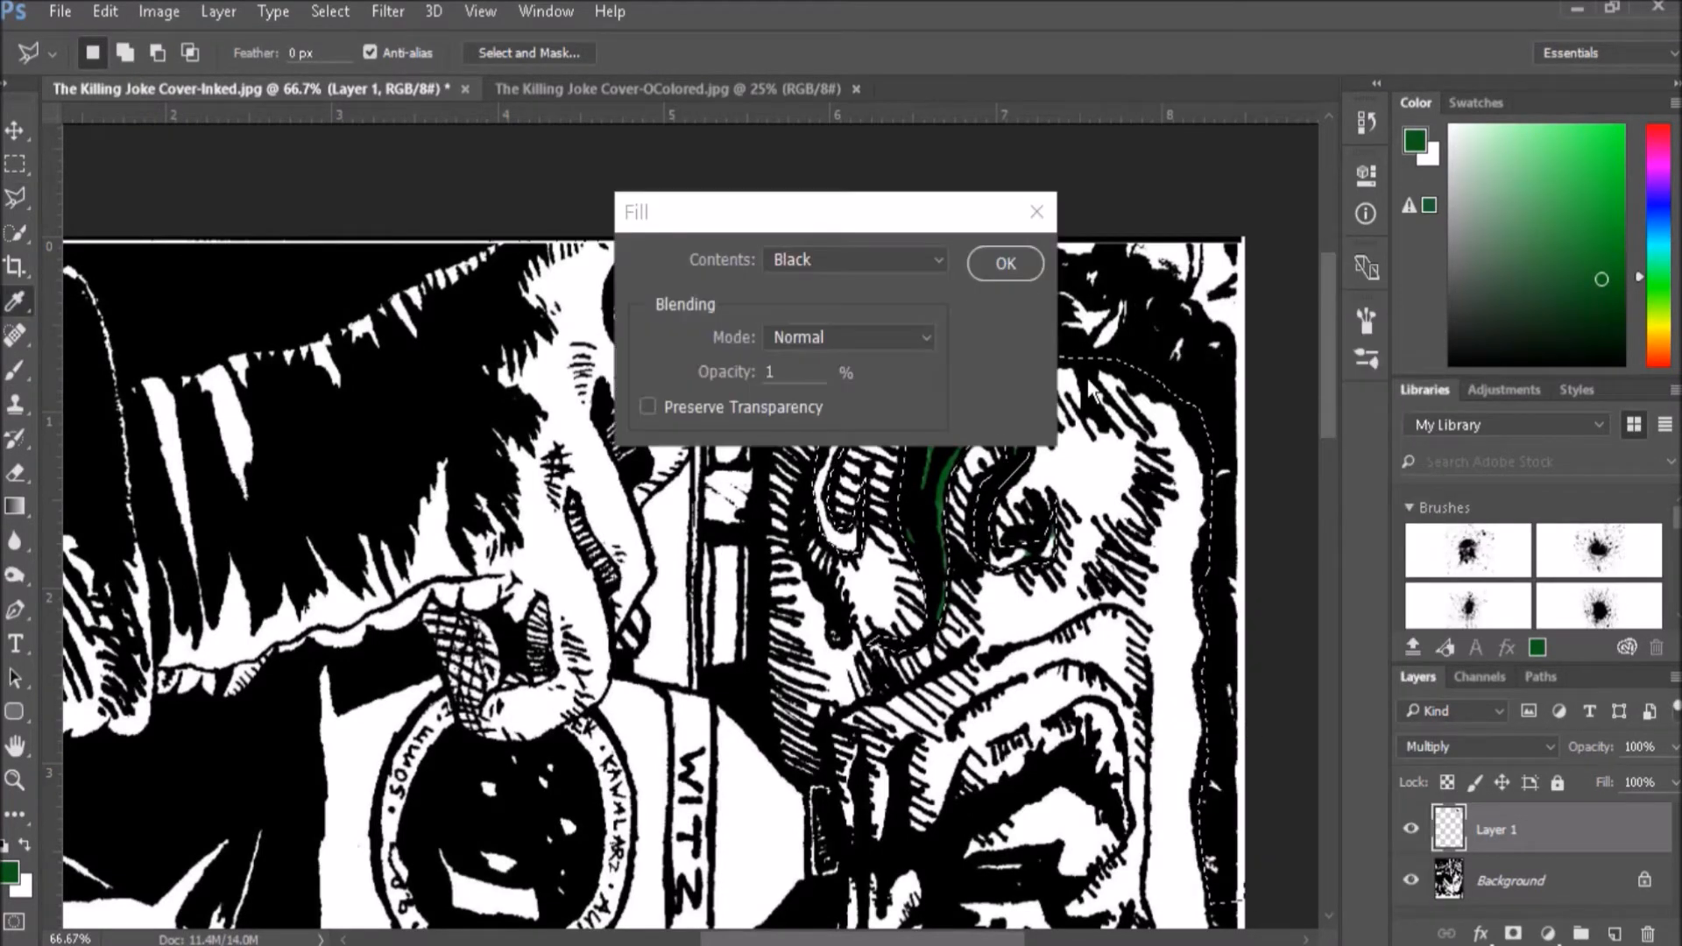
pyautogui.click(896, 265)
pyautogui.click(895, 265)
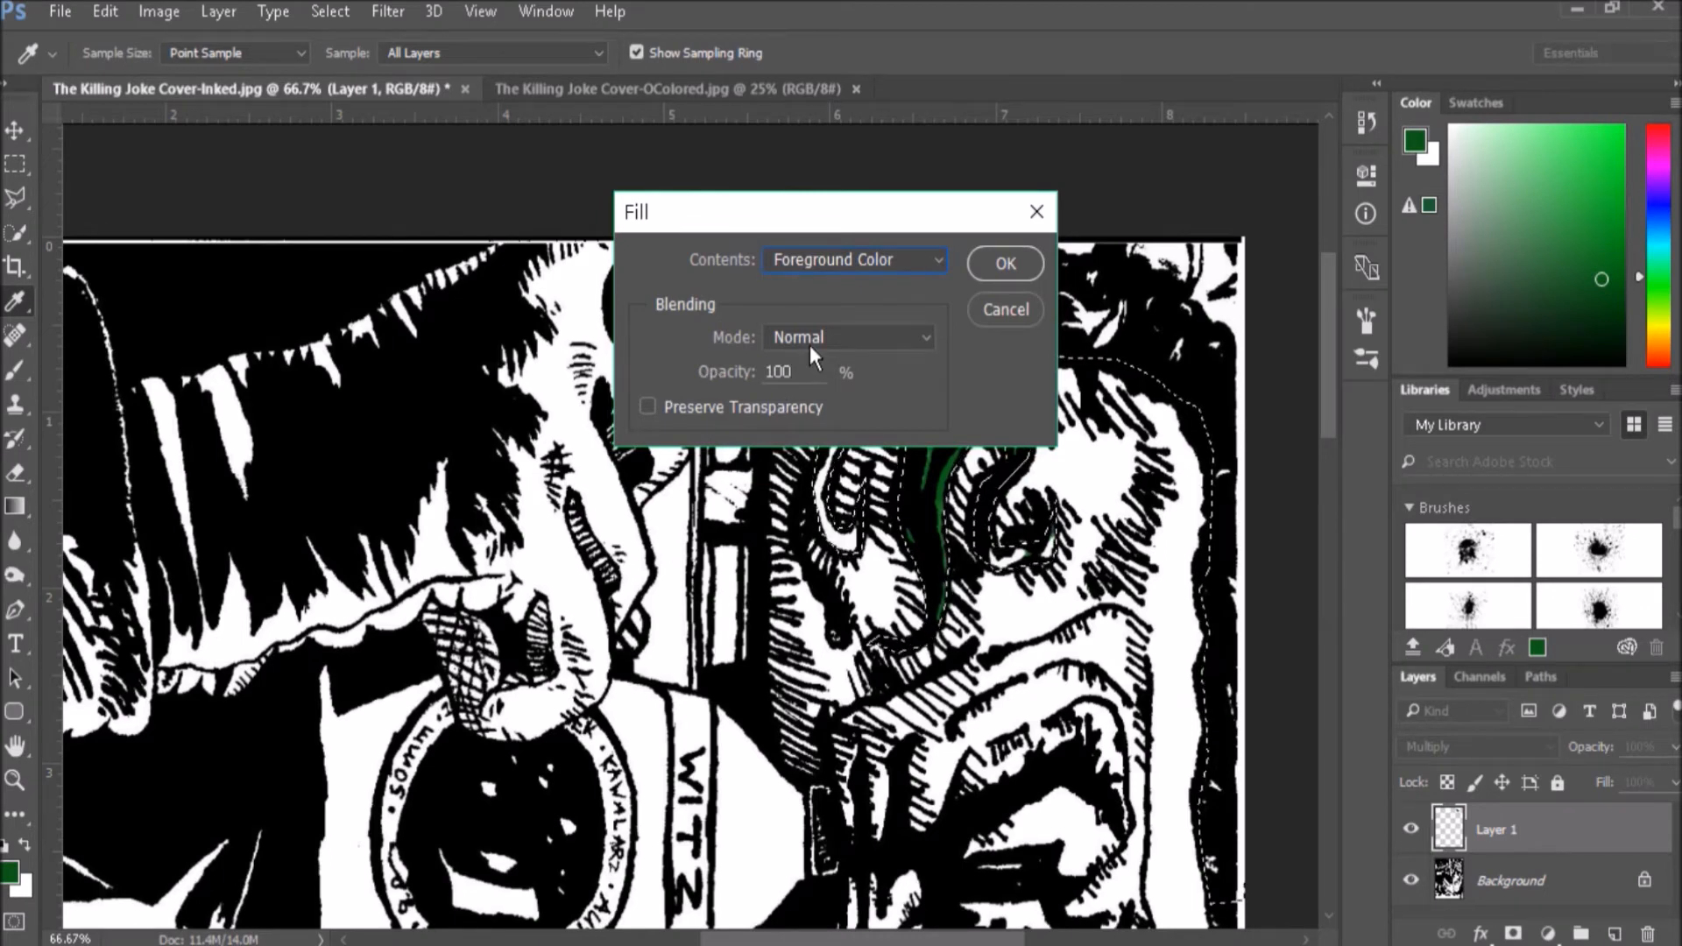
pyautogui.click(1005, 262)
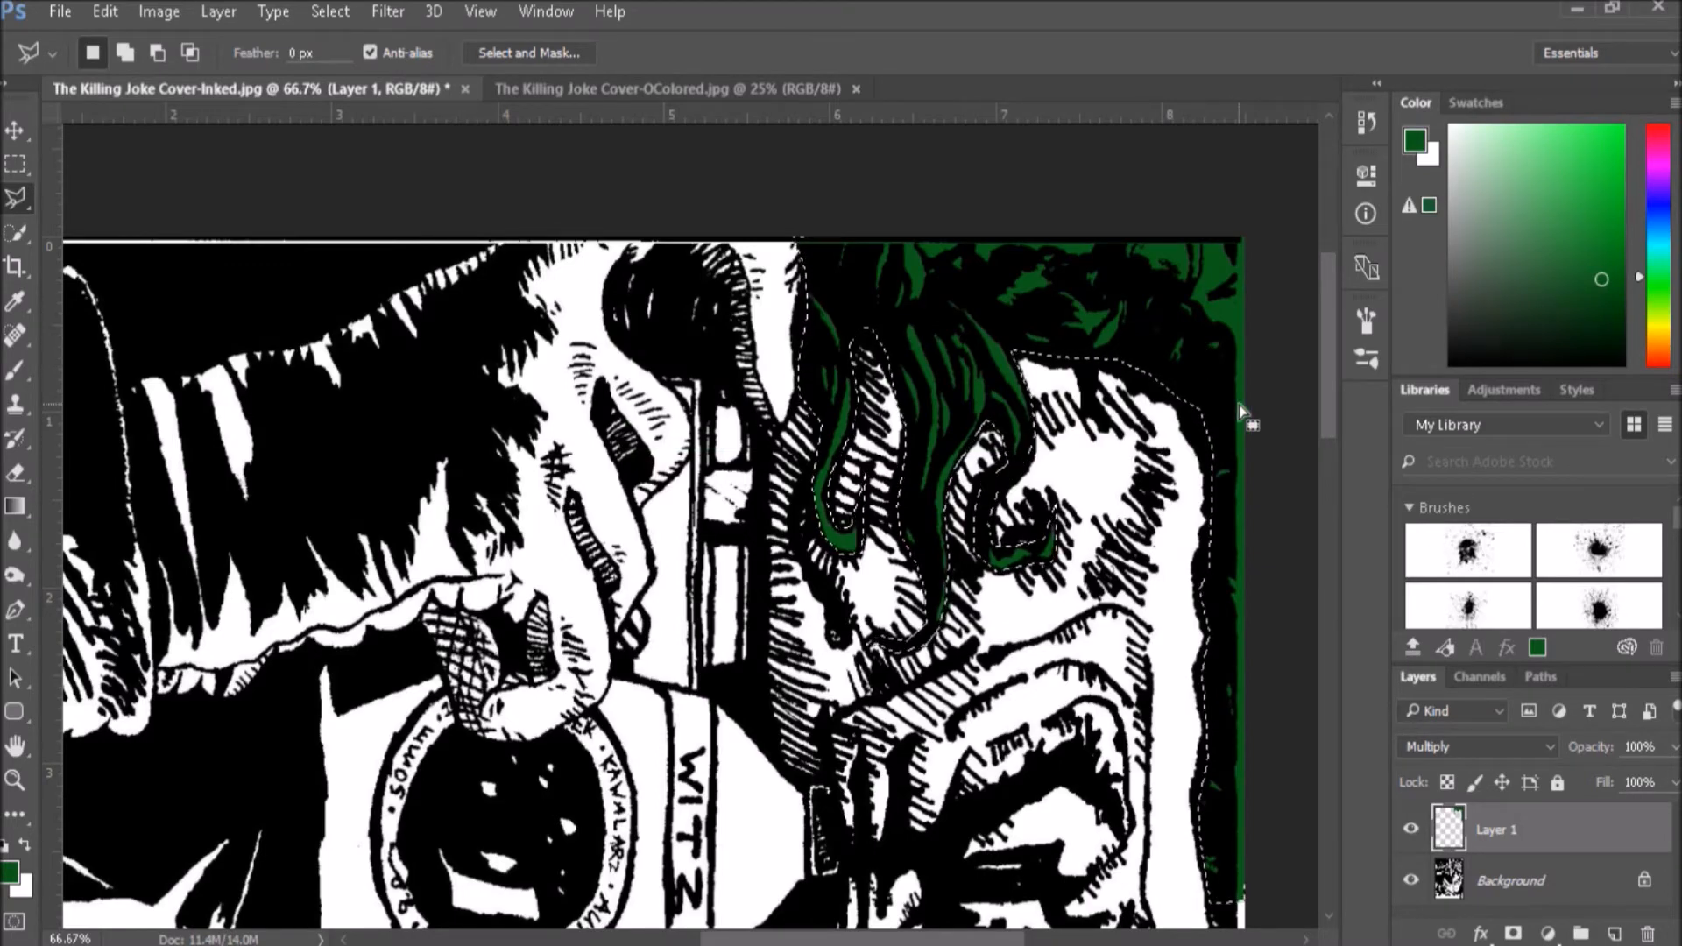
pyautogui.hotkey('ctrl', 'd')
# Return to the Brush tool and reduce its size to 90 px for the uncolored edge strip beside the Joker's face.
pyautogui.scroll(-4, 1253, 425)
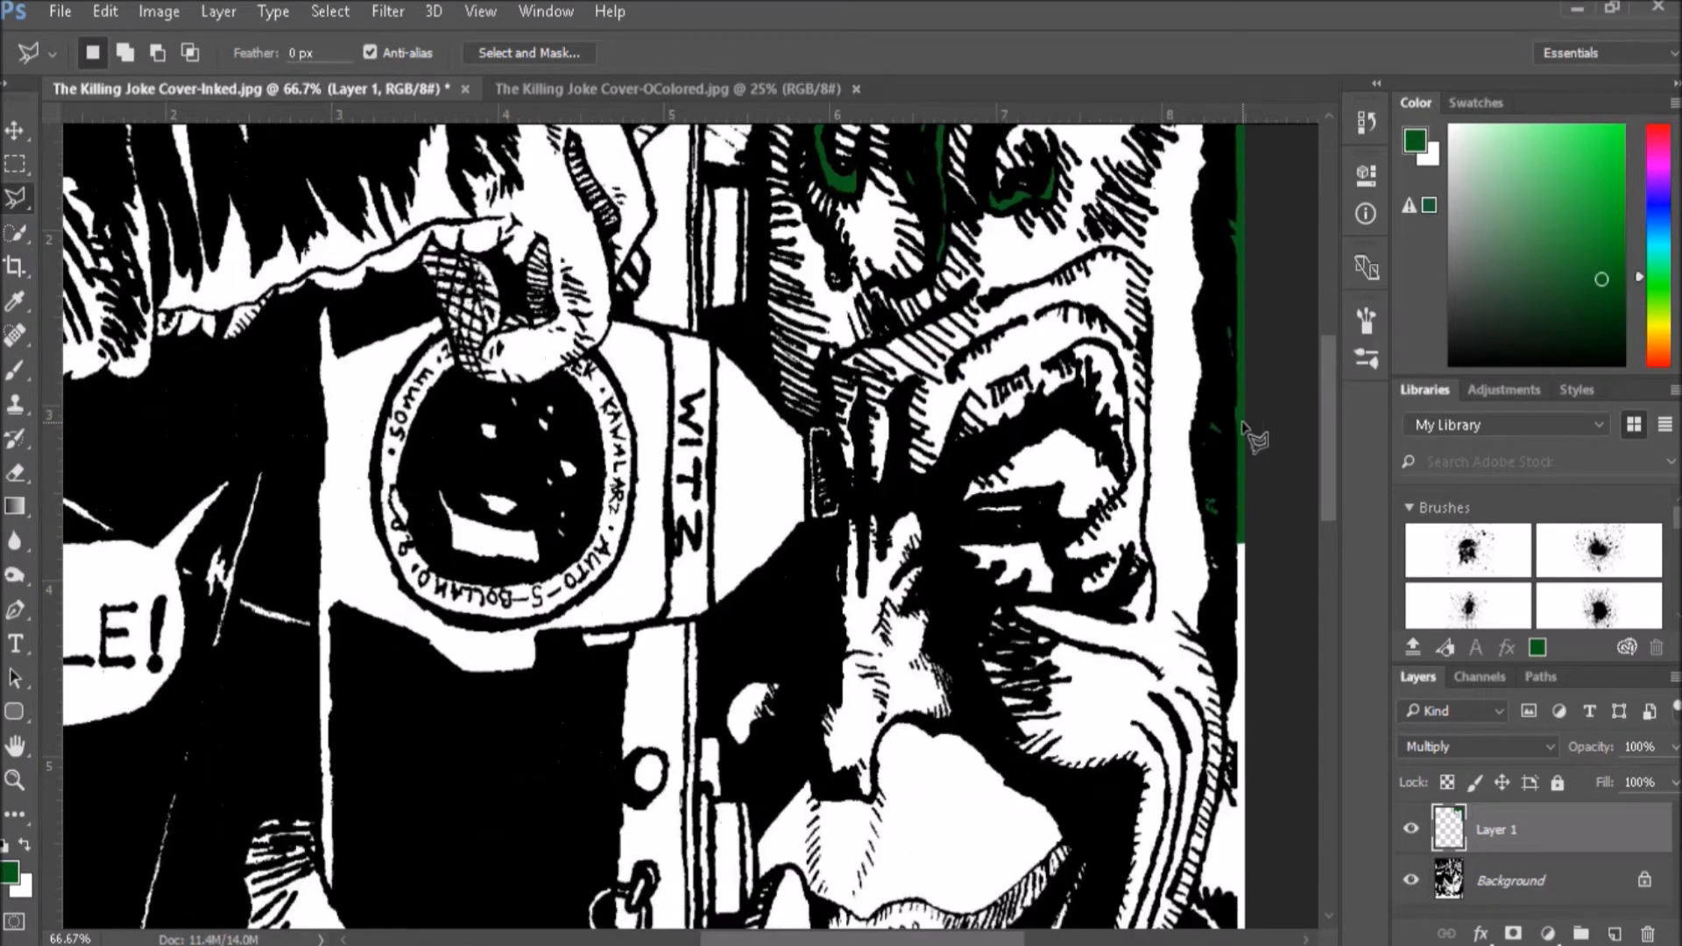
pyautogui.scroll(4, 1253, 438)
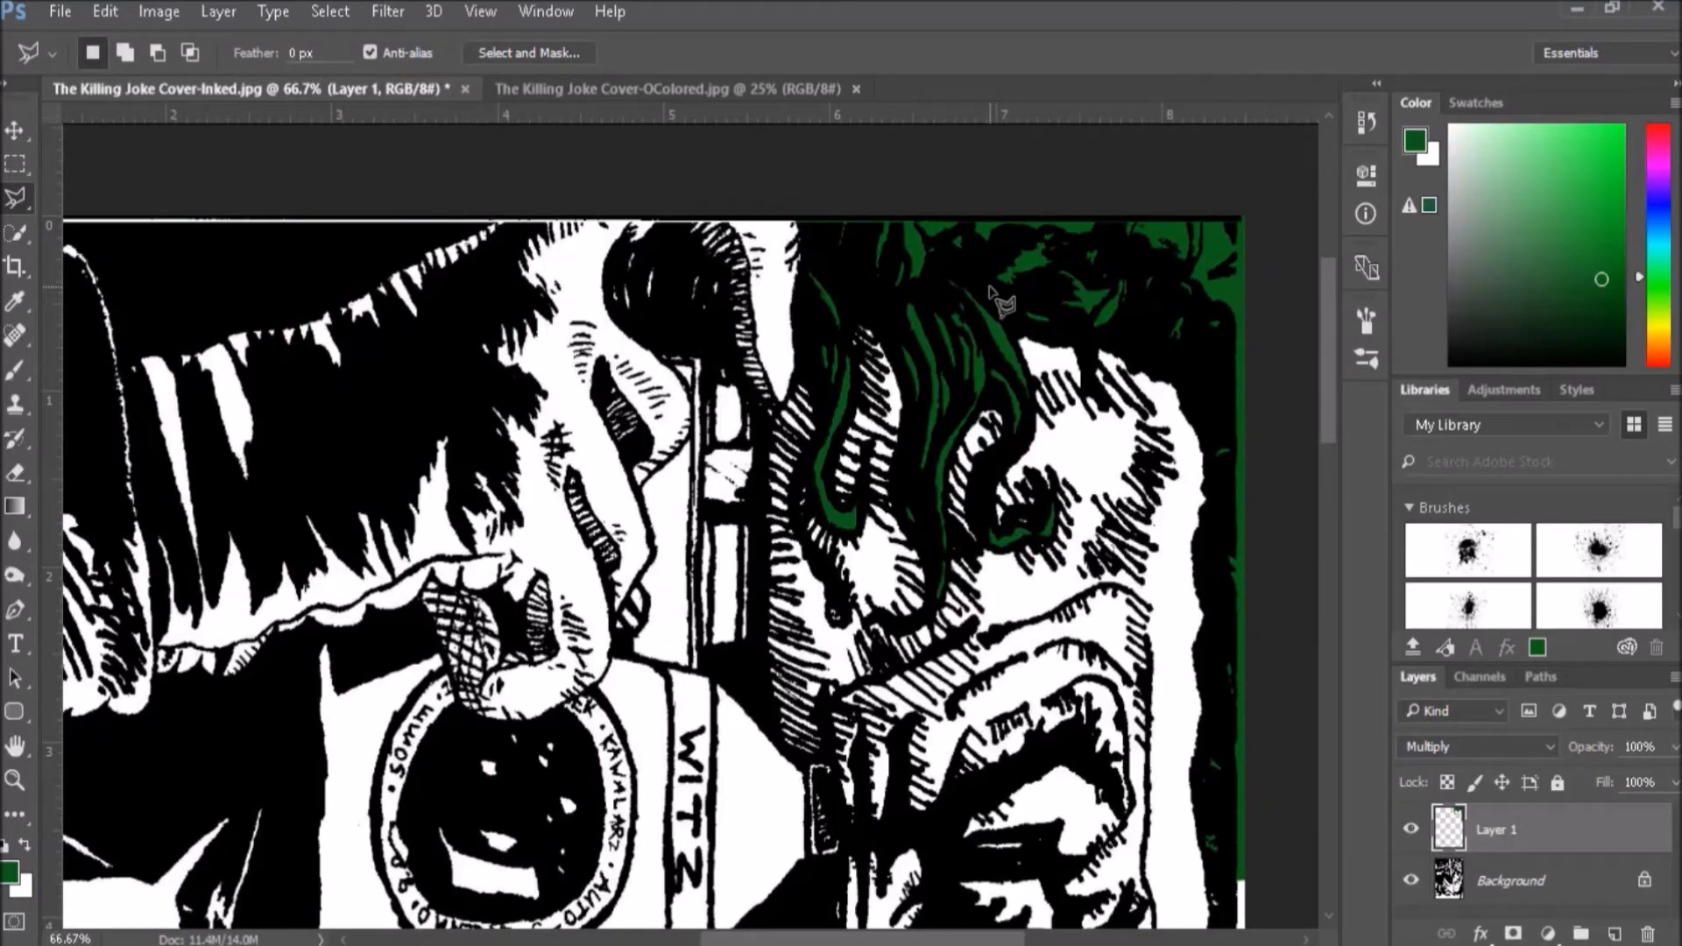
pyautogui.press('b')
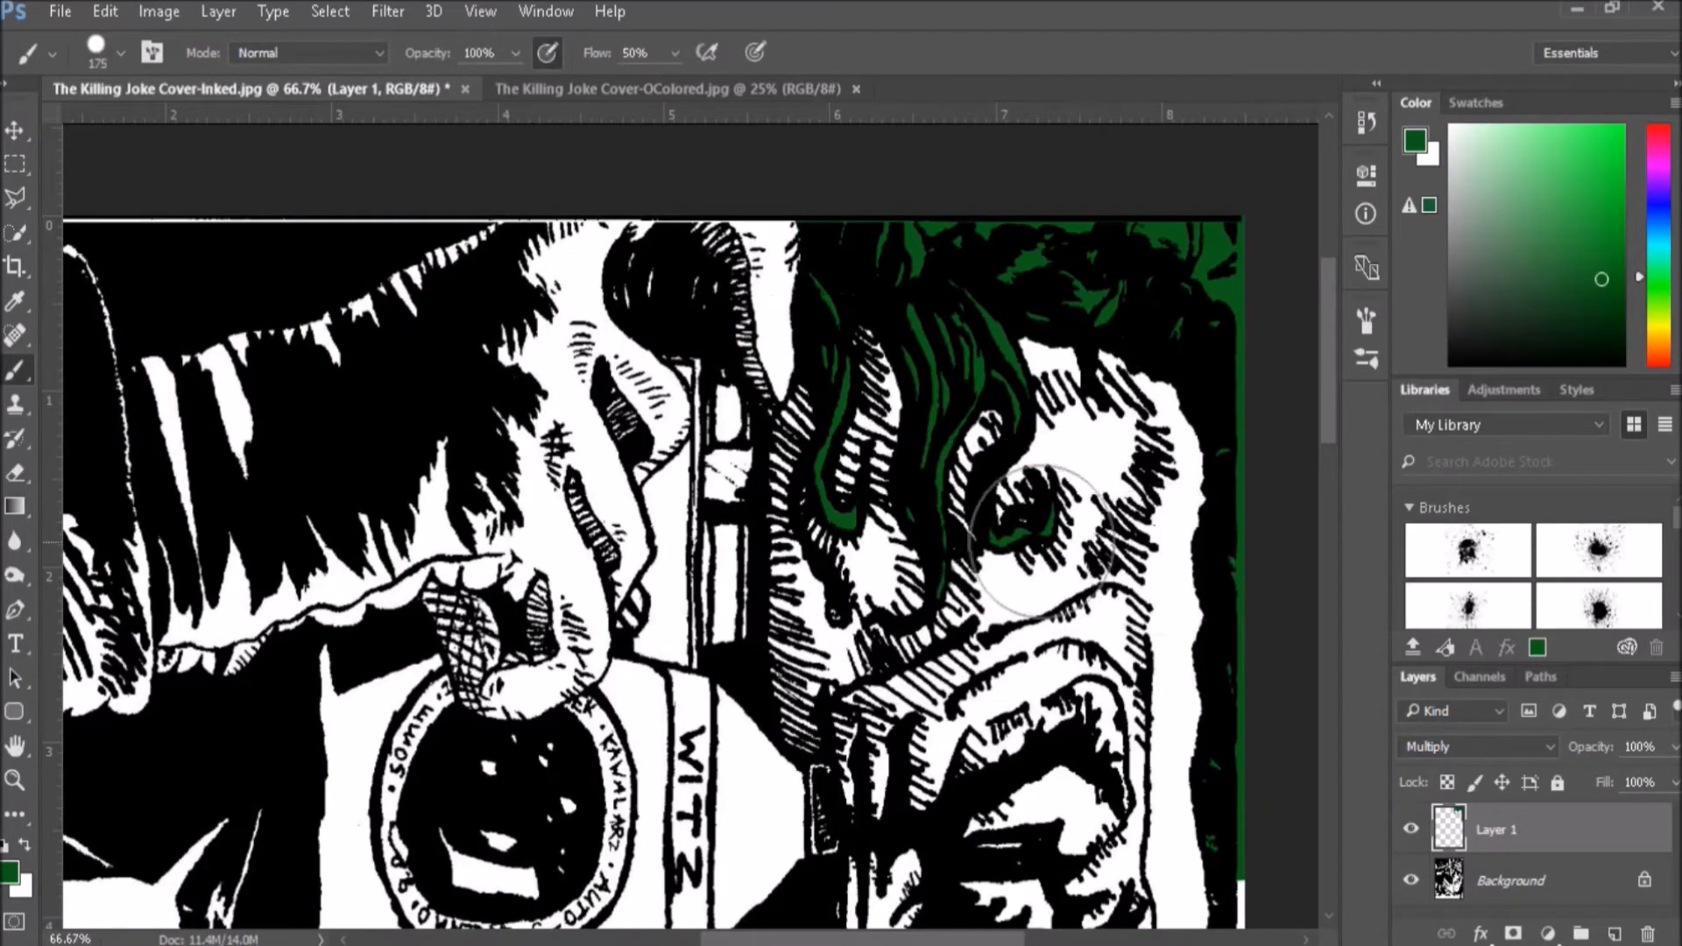
pyautogui.scroll(-2, 1294, 729)
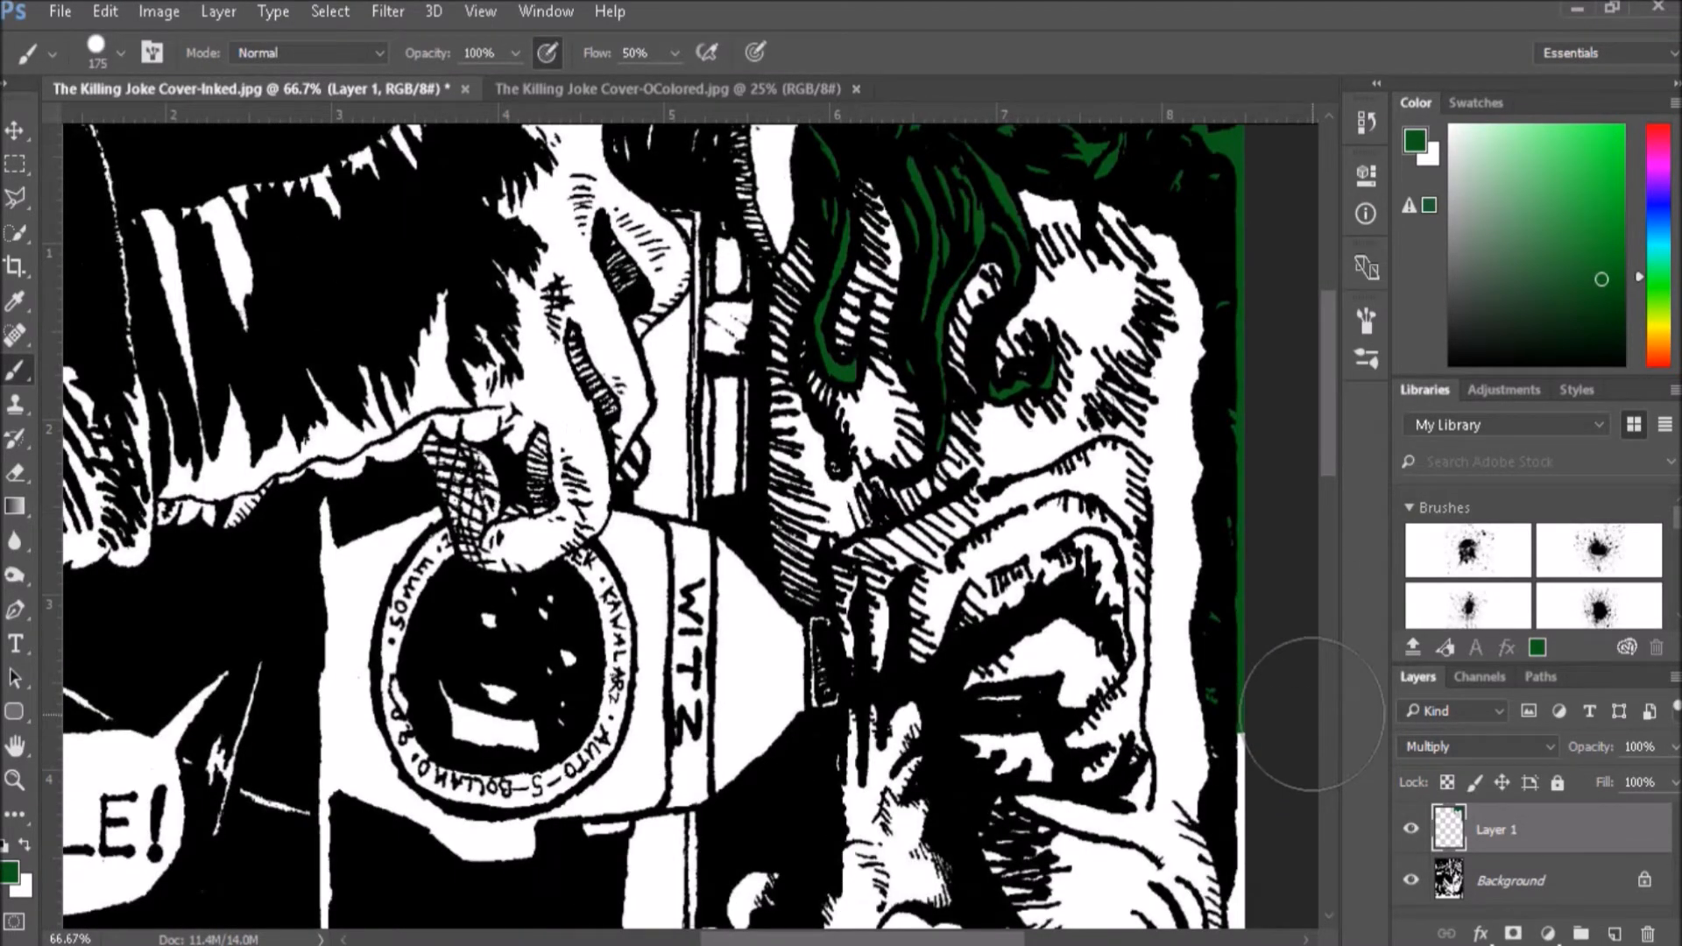
pyautogui.scroll(-3, 1311, 714)
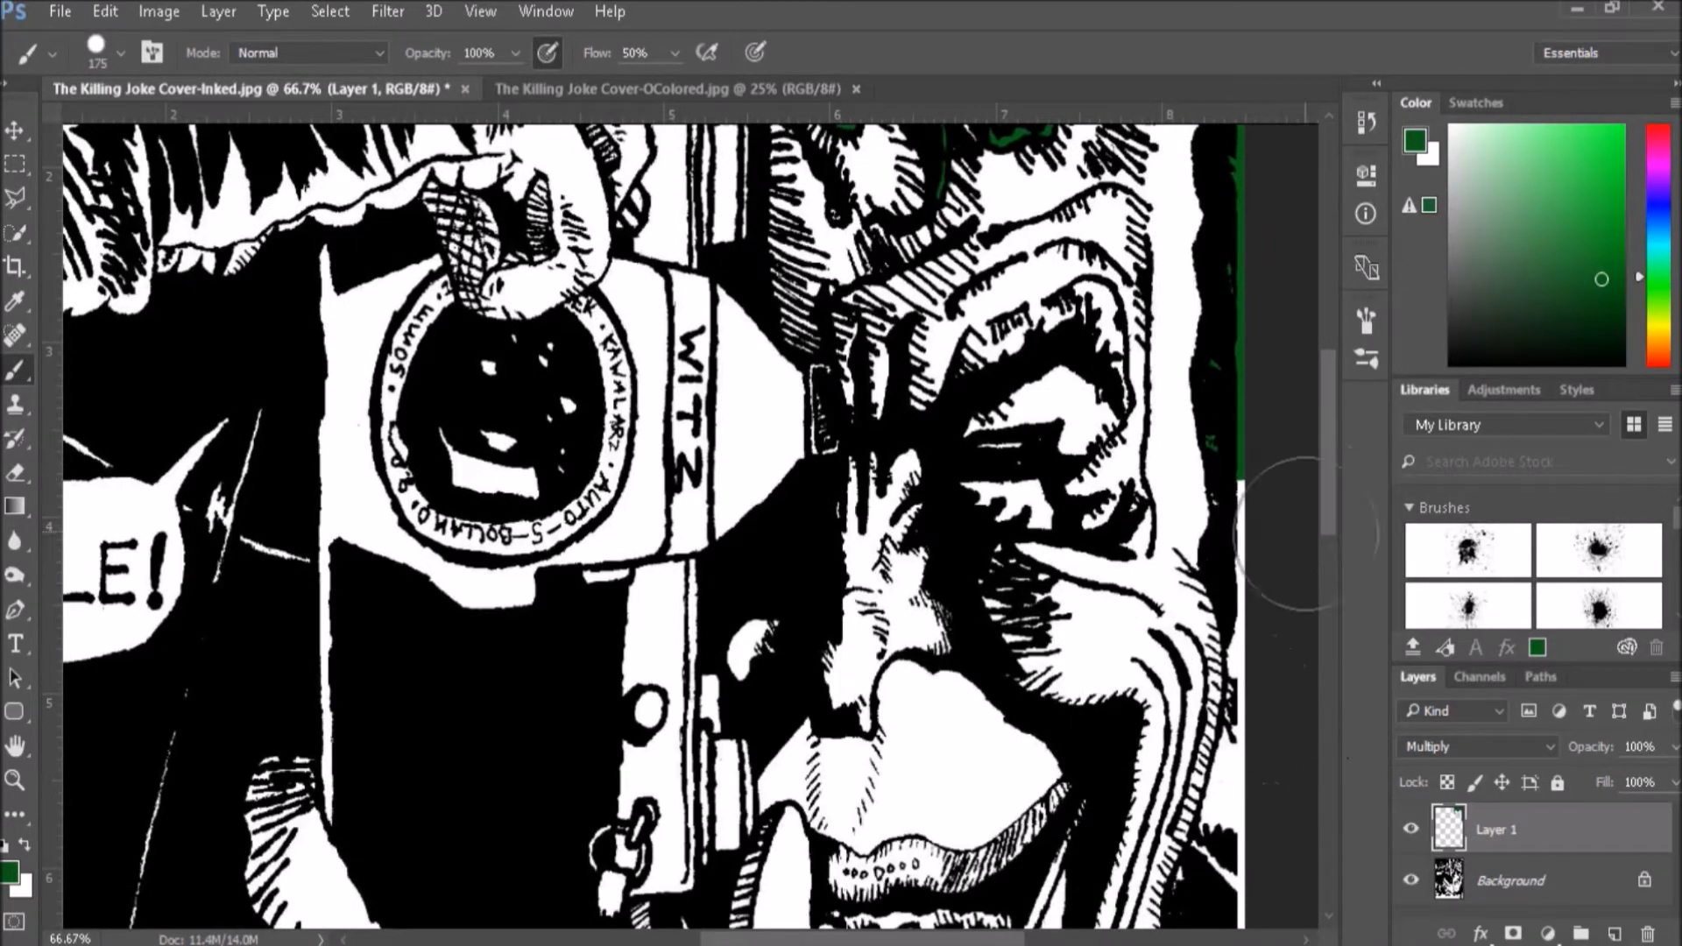
pyautogui.press('[')
pyautogui.press('[')
pyautogui.press('[')
pyautogui.press('[')
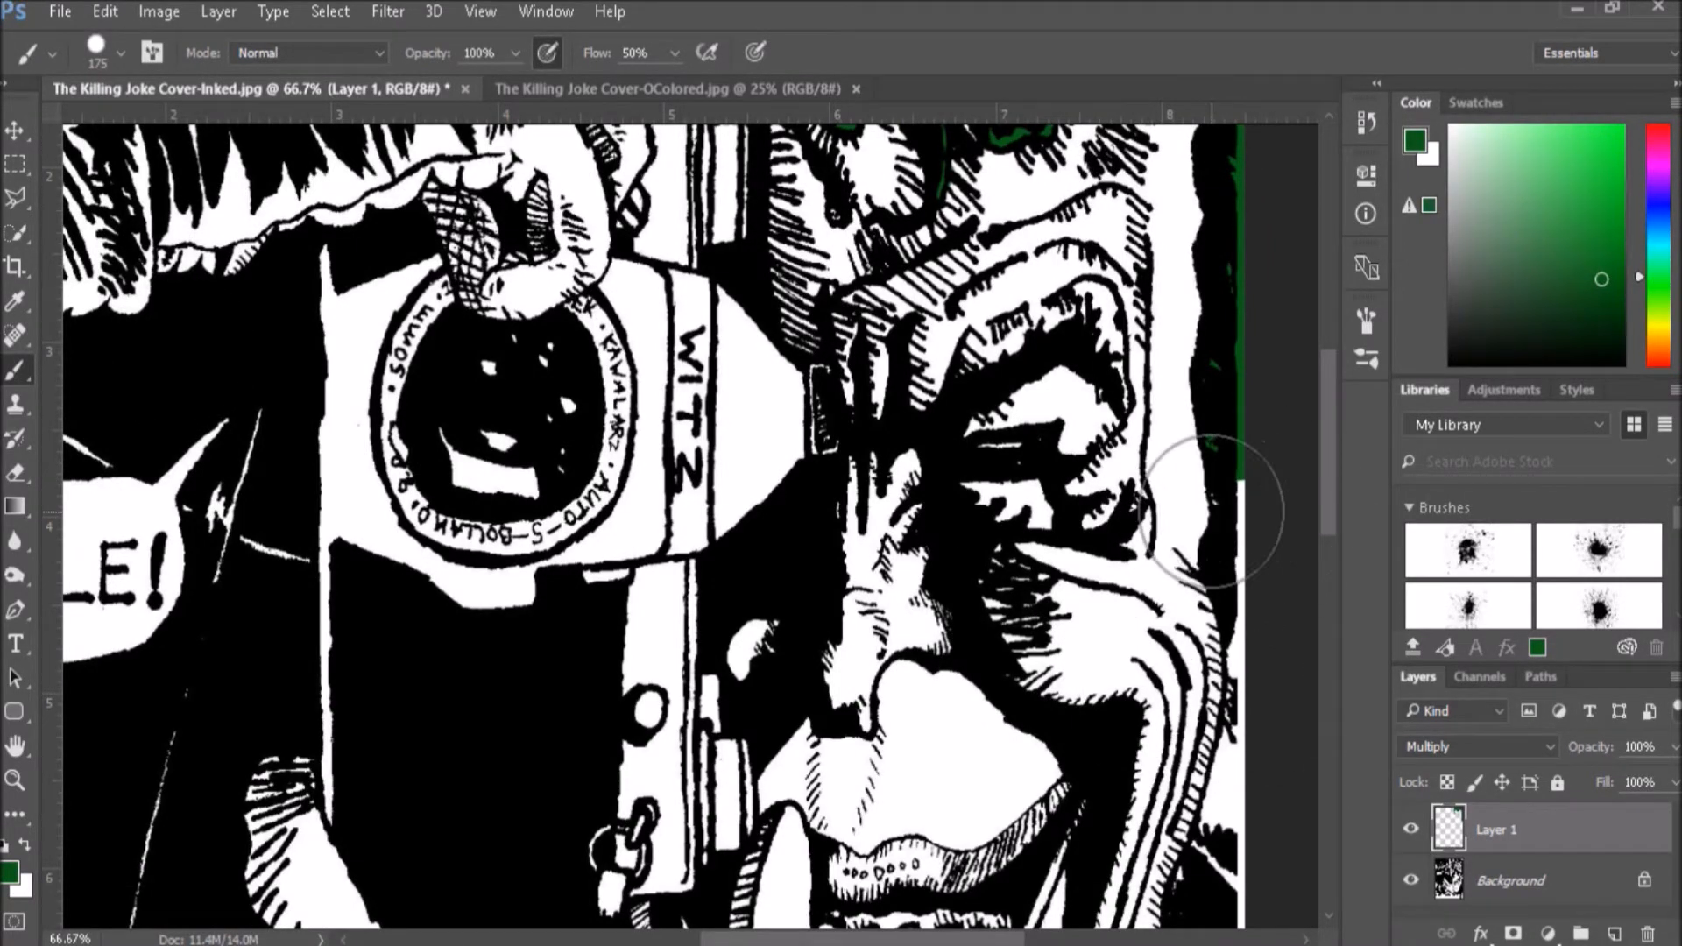
# Try selecting the Joker's face with the Magic Wand at tolerance 32 while Layer 1 is active.
pyautogui.moveTo(15, 233); pyautogui.dragTo(123, 256)
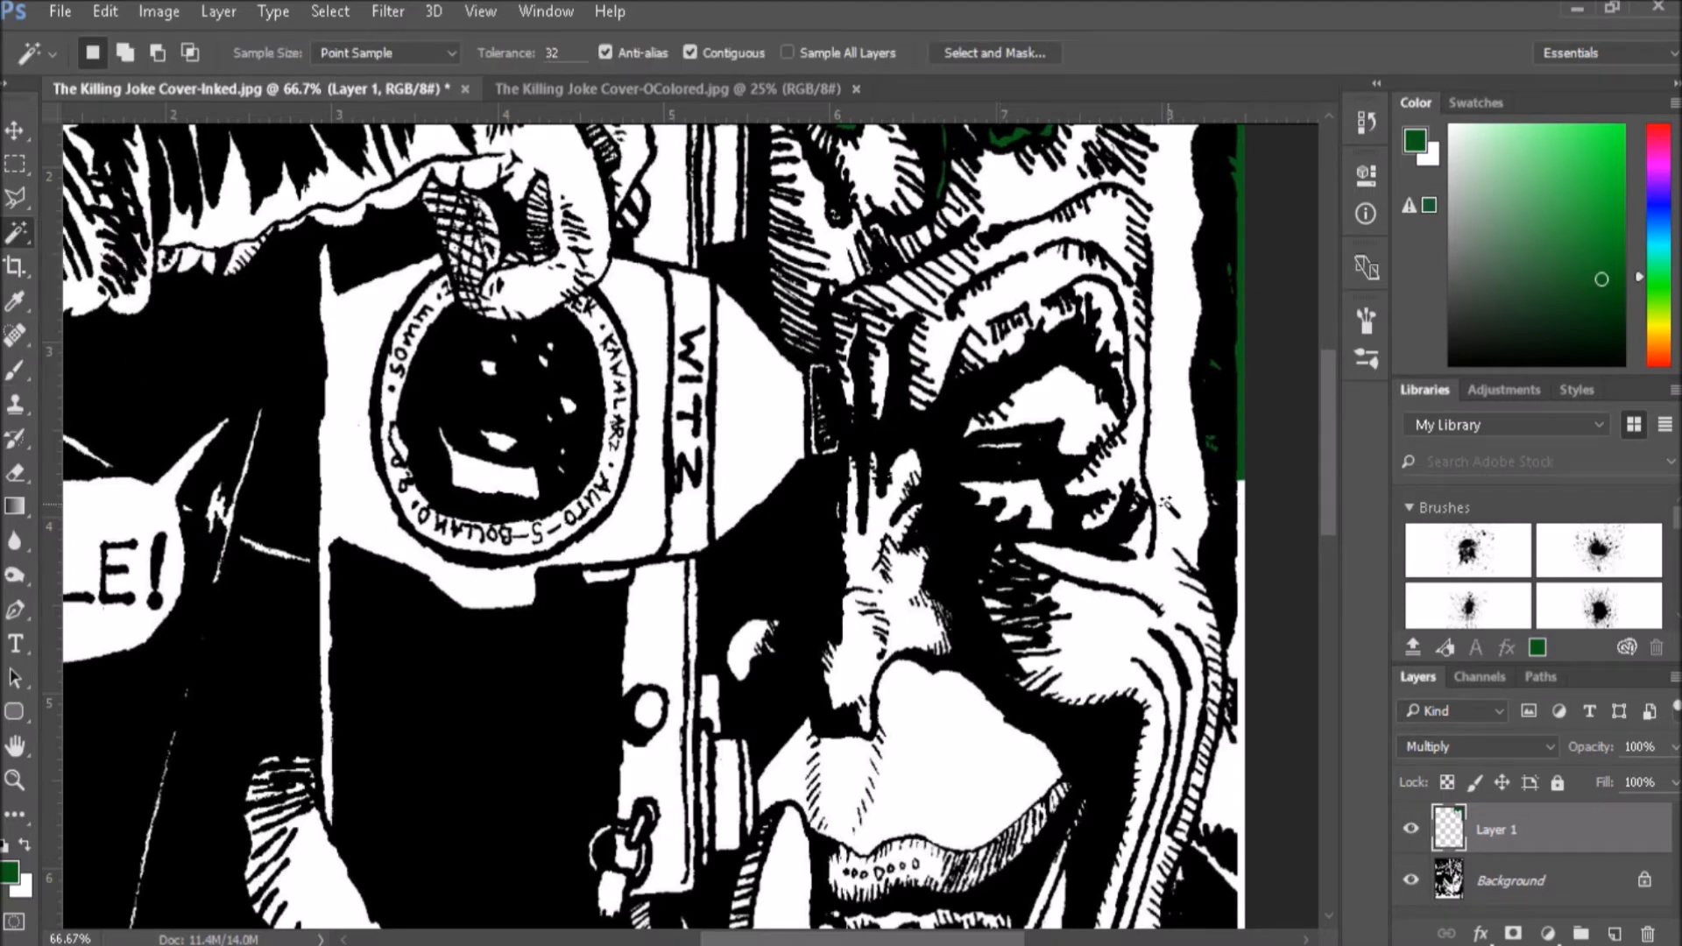
pyautogui.click(1178, 732)
pyautogui.scroll(2, 1178, 768)
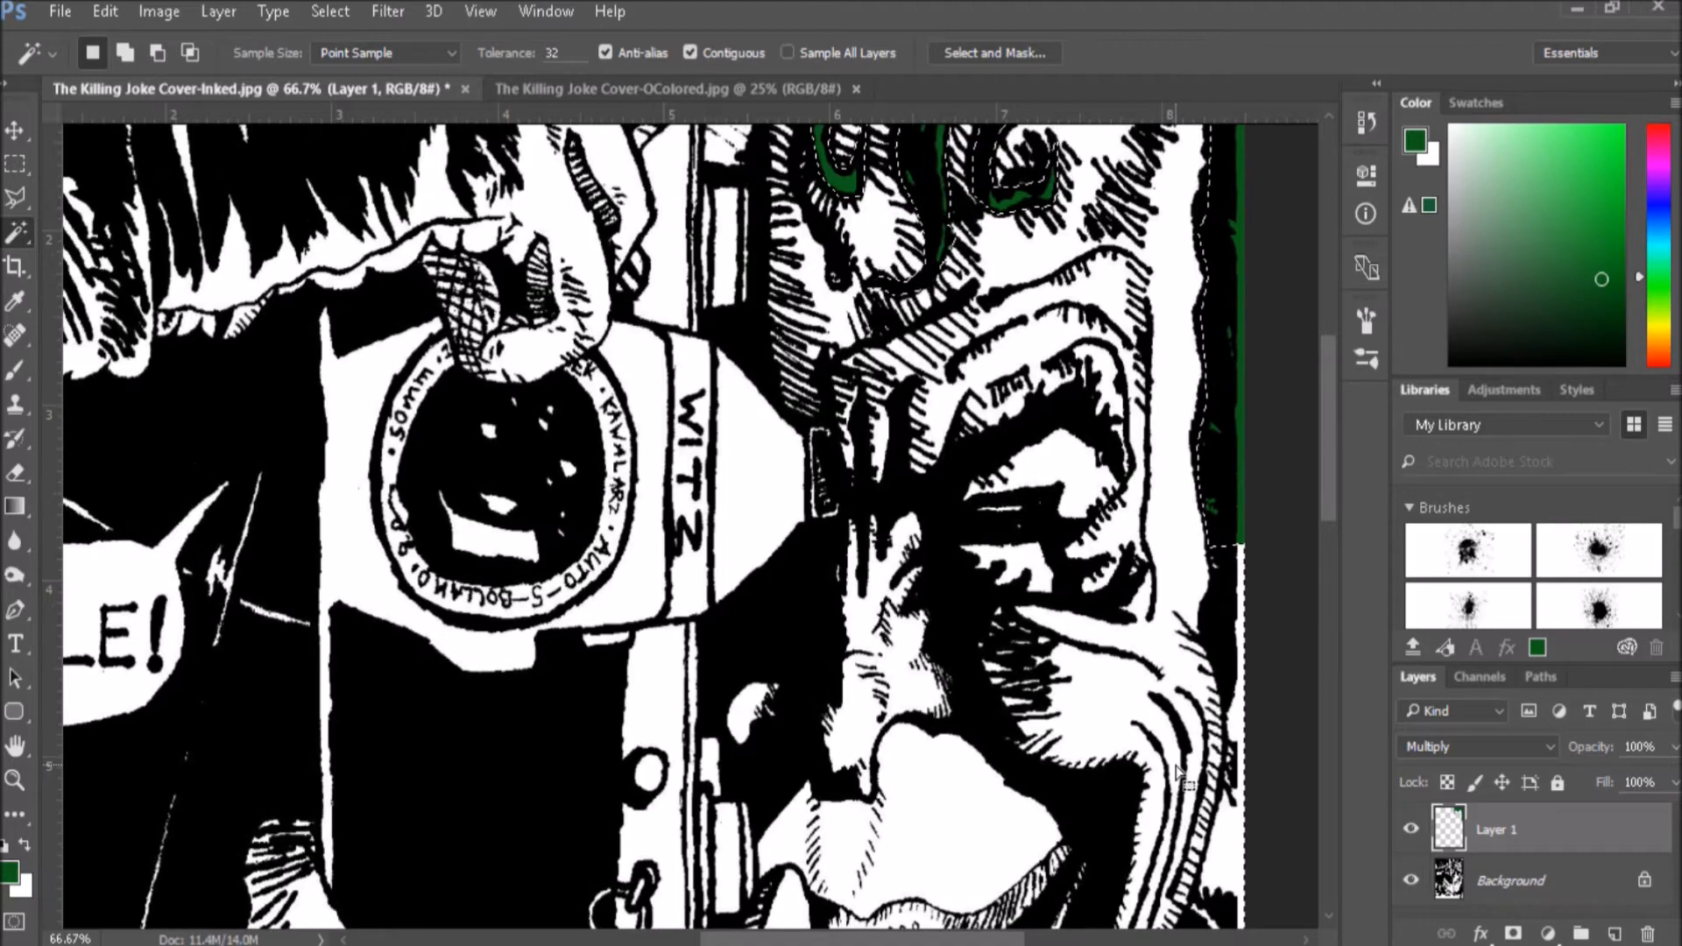
pyautogui.scroll(7, 1178, 768)
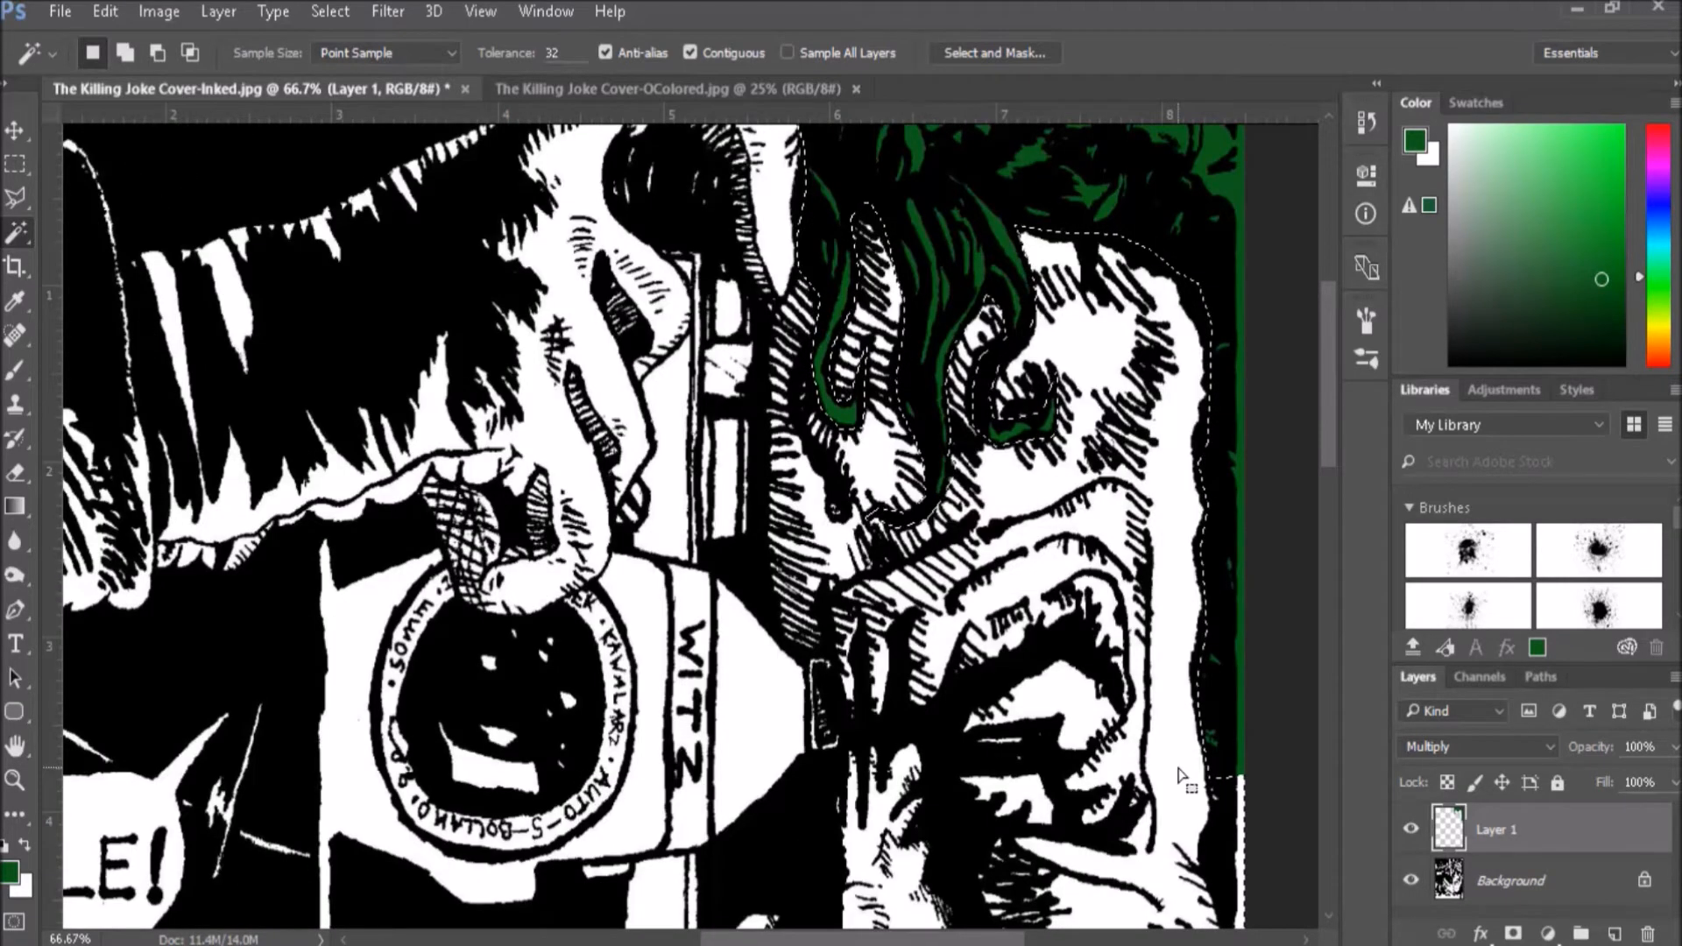
pyautogui.scroll(3, 1179, 769)
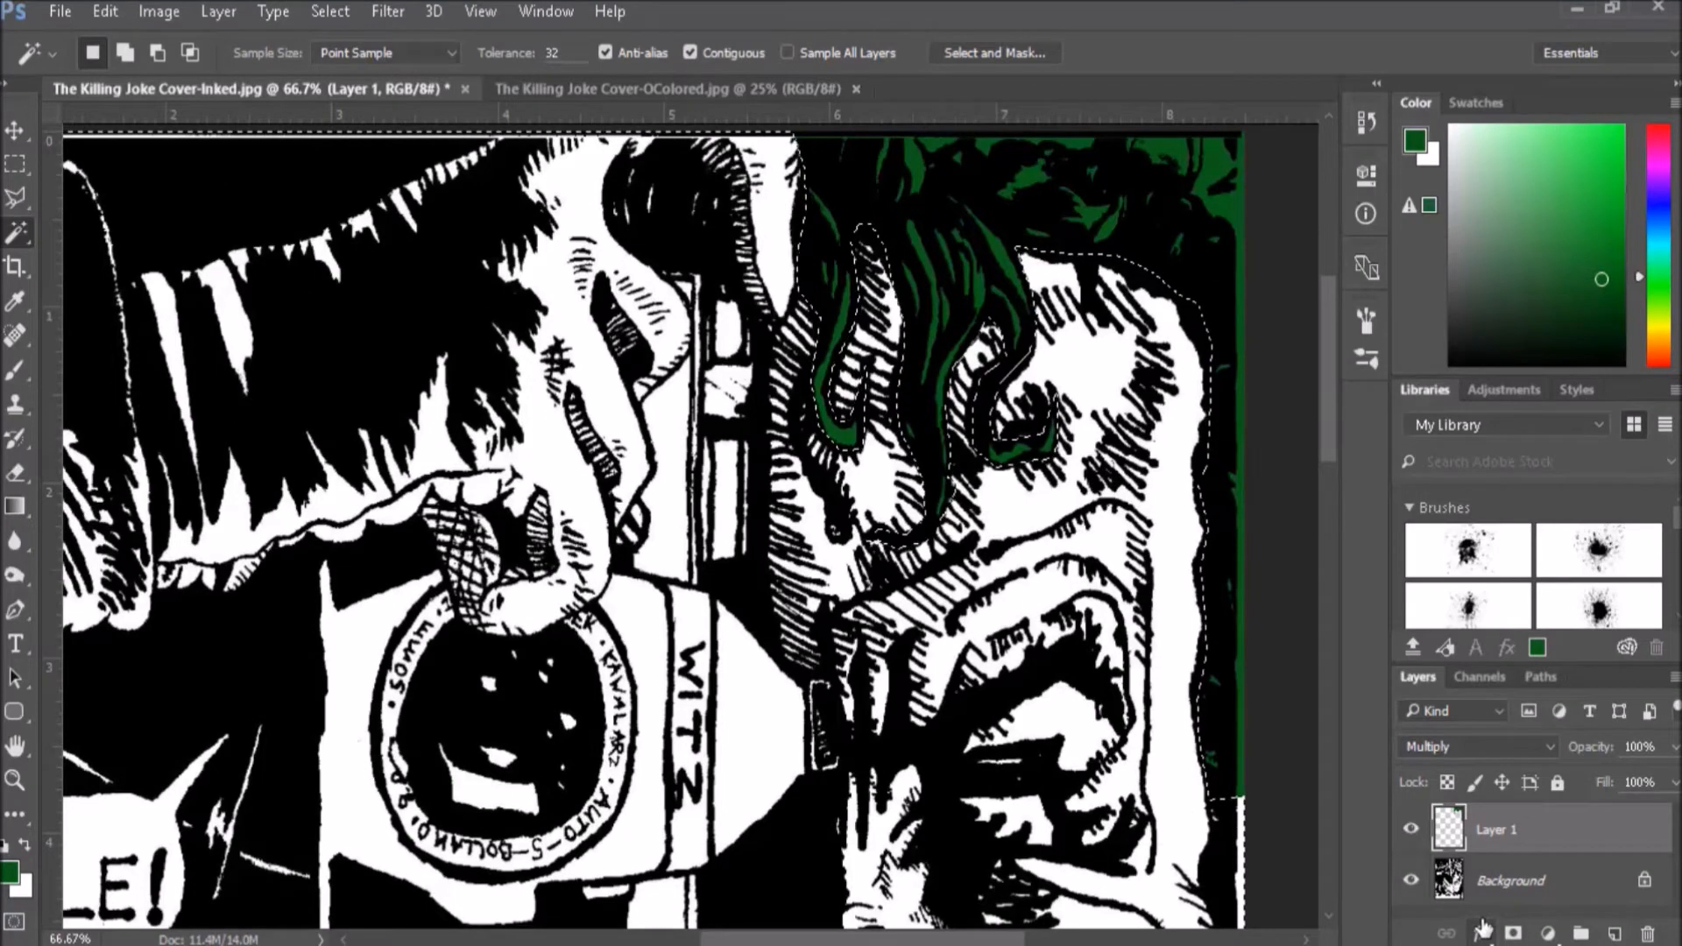
# Replace the selection with a Magic Wand selection of the Joker's white face area on the Background layer, and make Layer 1 active again.
pyautogui.hotkey('alt', '[')
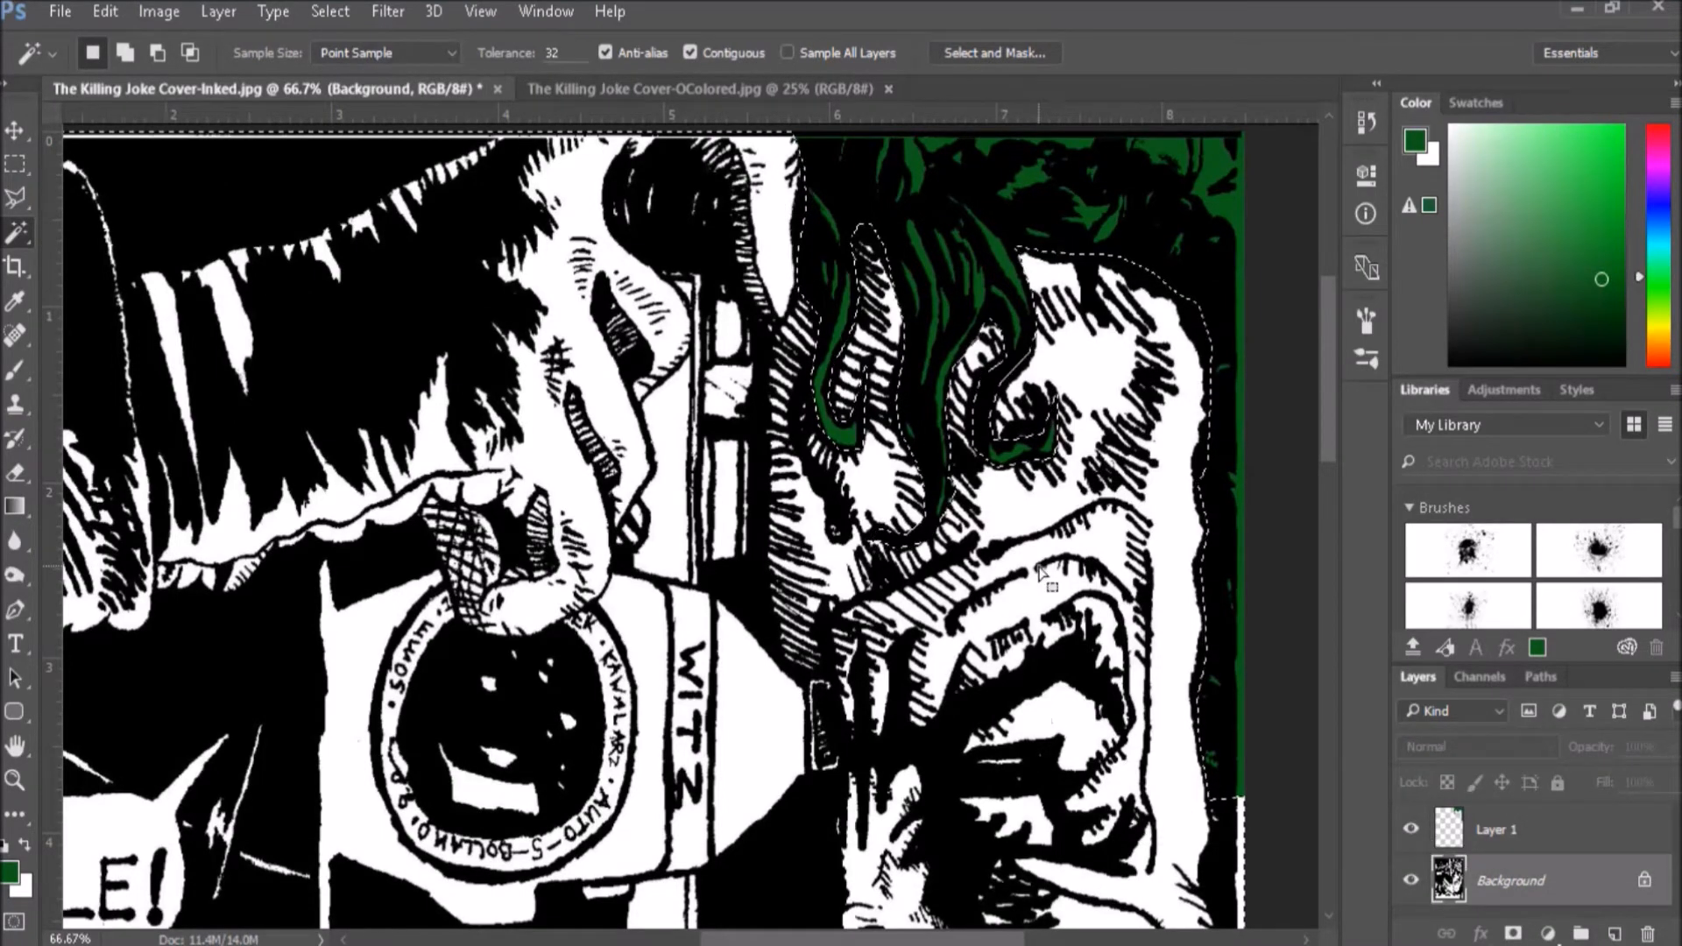
pyautogui.hotkey('ctrl', 'd')
pyautogui.click(1171, 593)
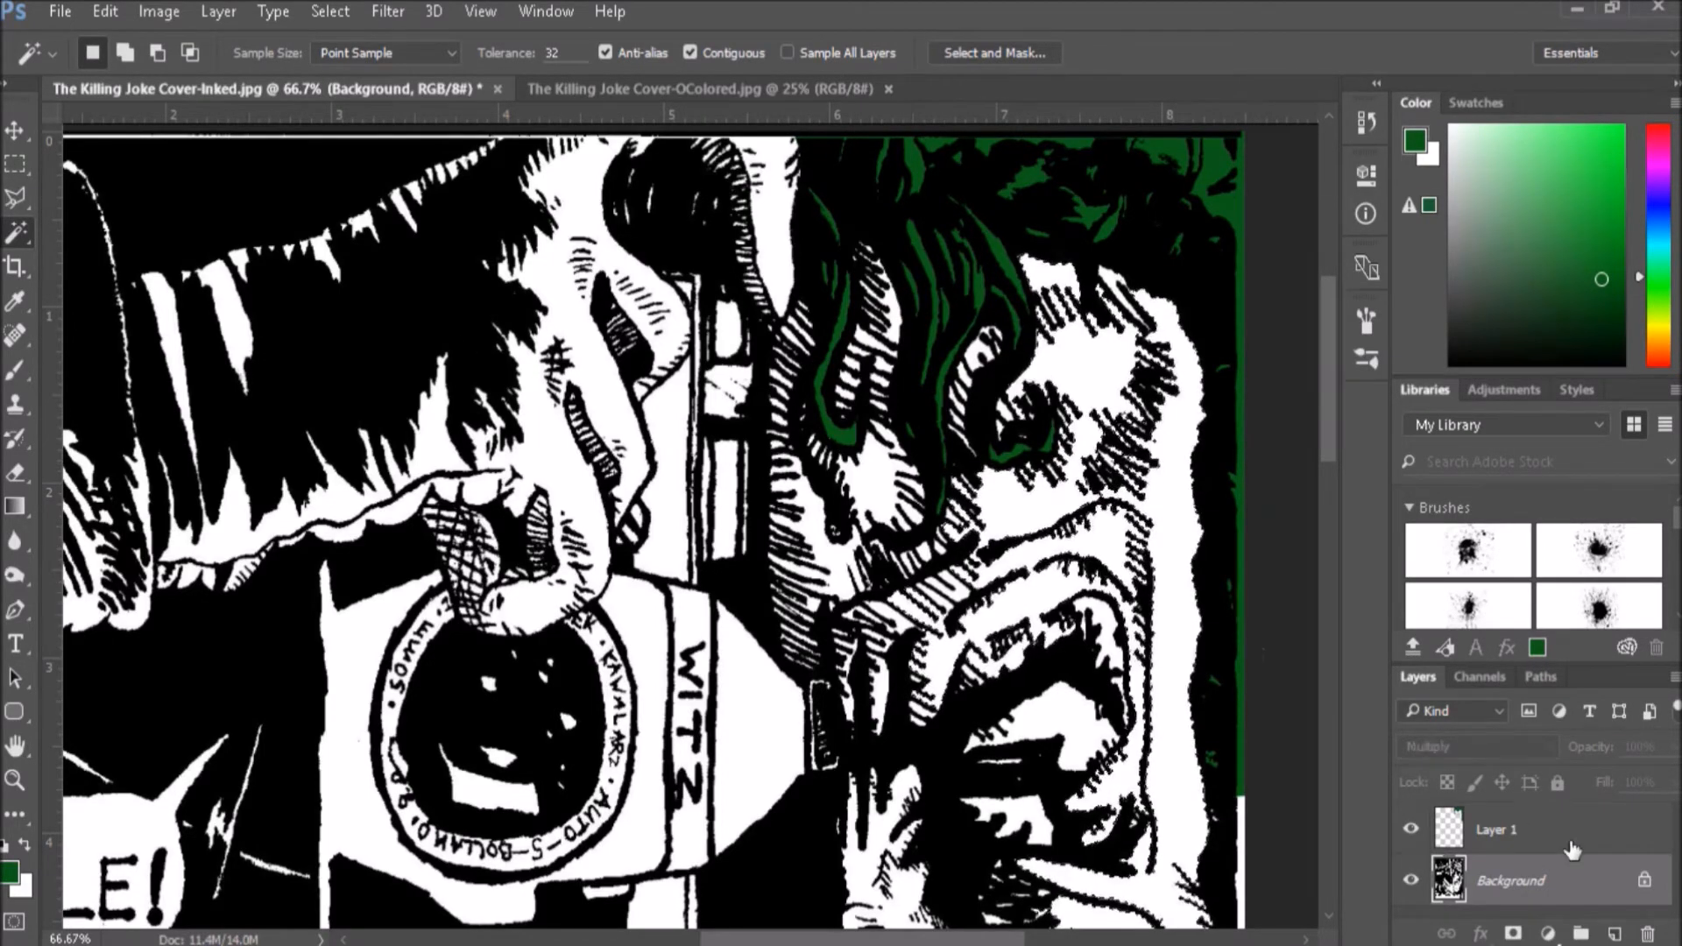
pyautogui.click(1494, 829)
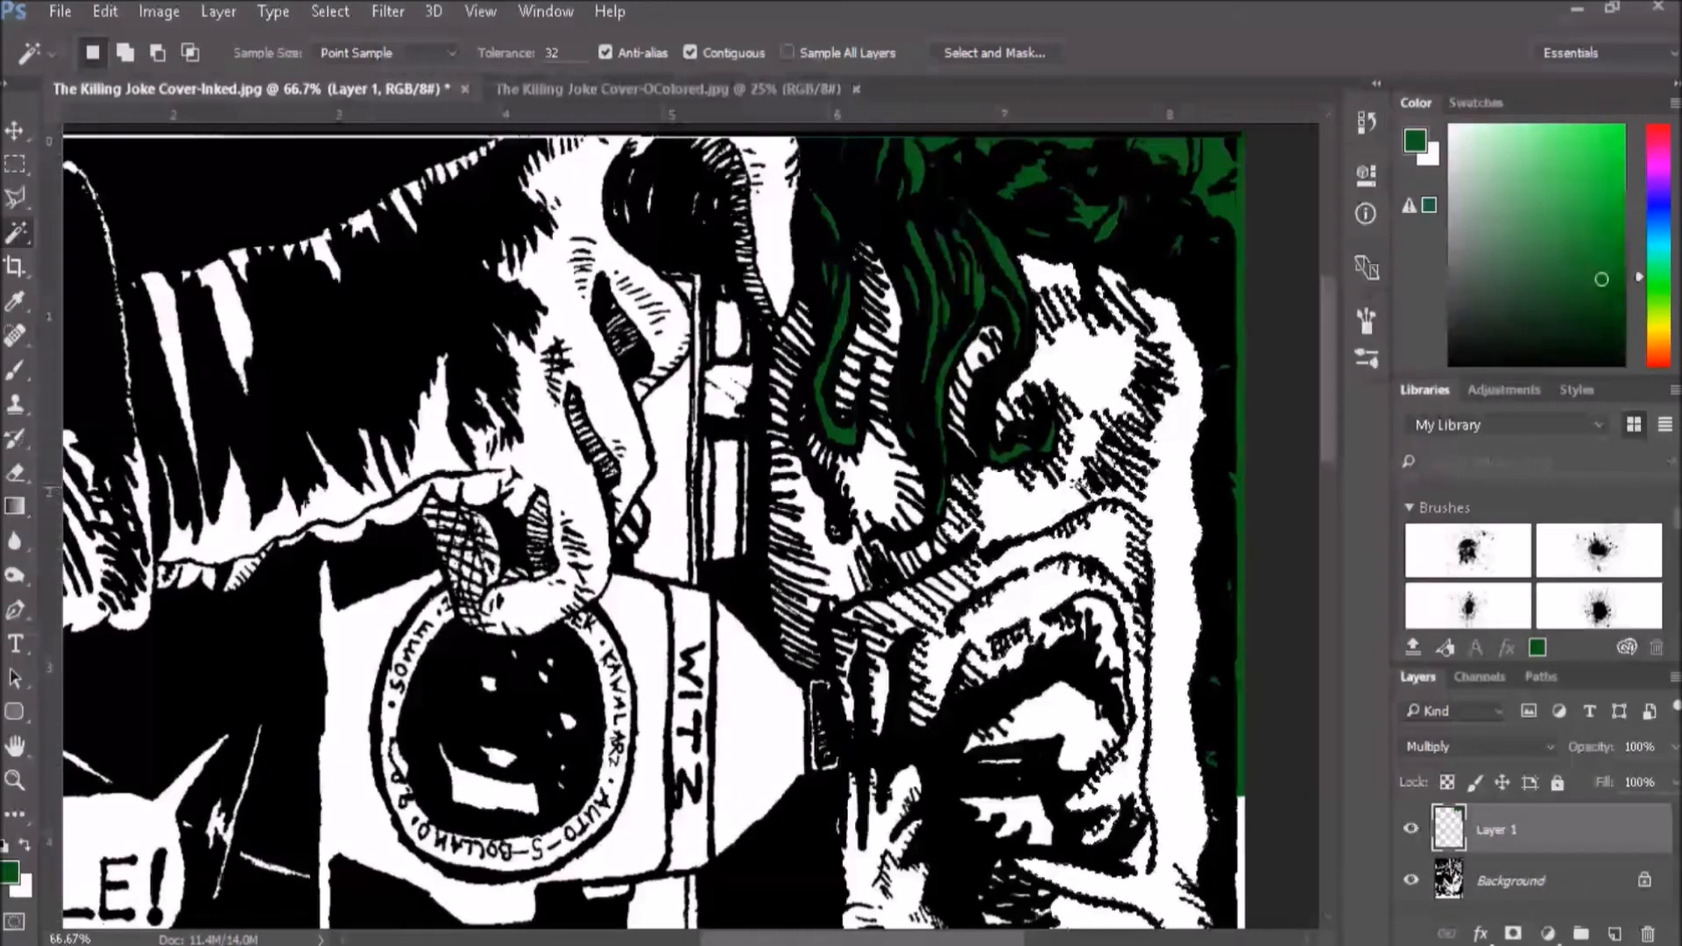
pyautogui.scroll(-5, 1086, 489)
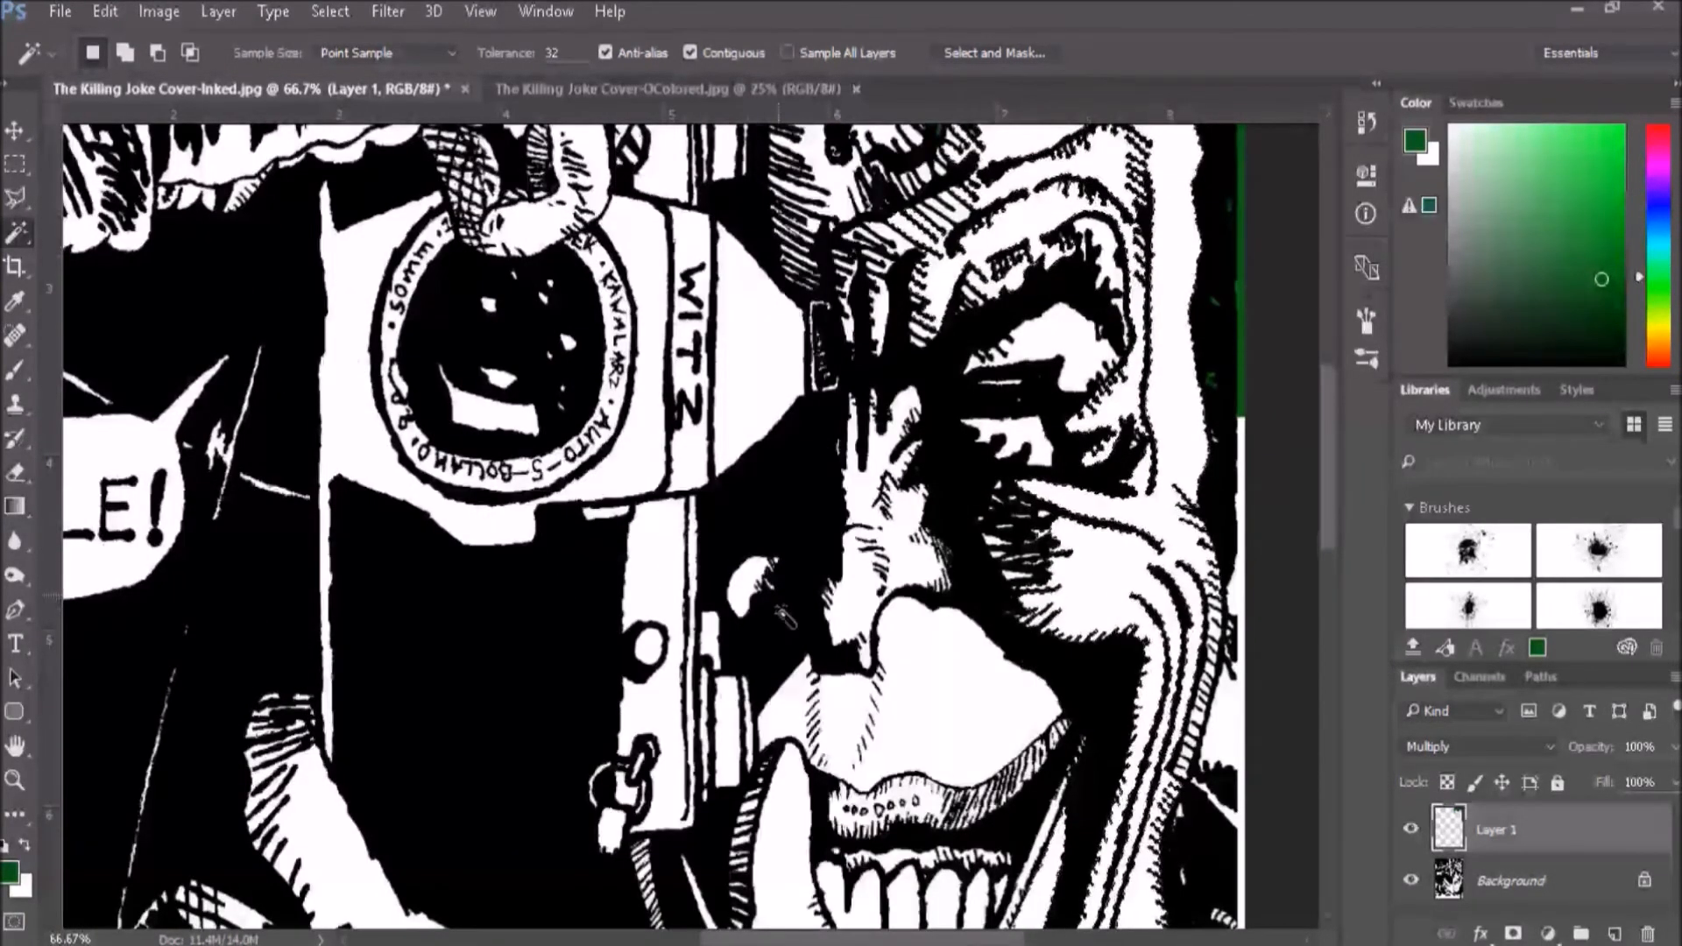
pyautogui.scroll(-2, 690, 517)
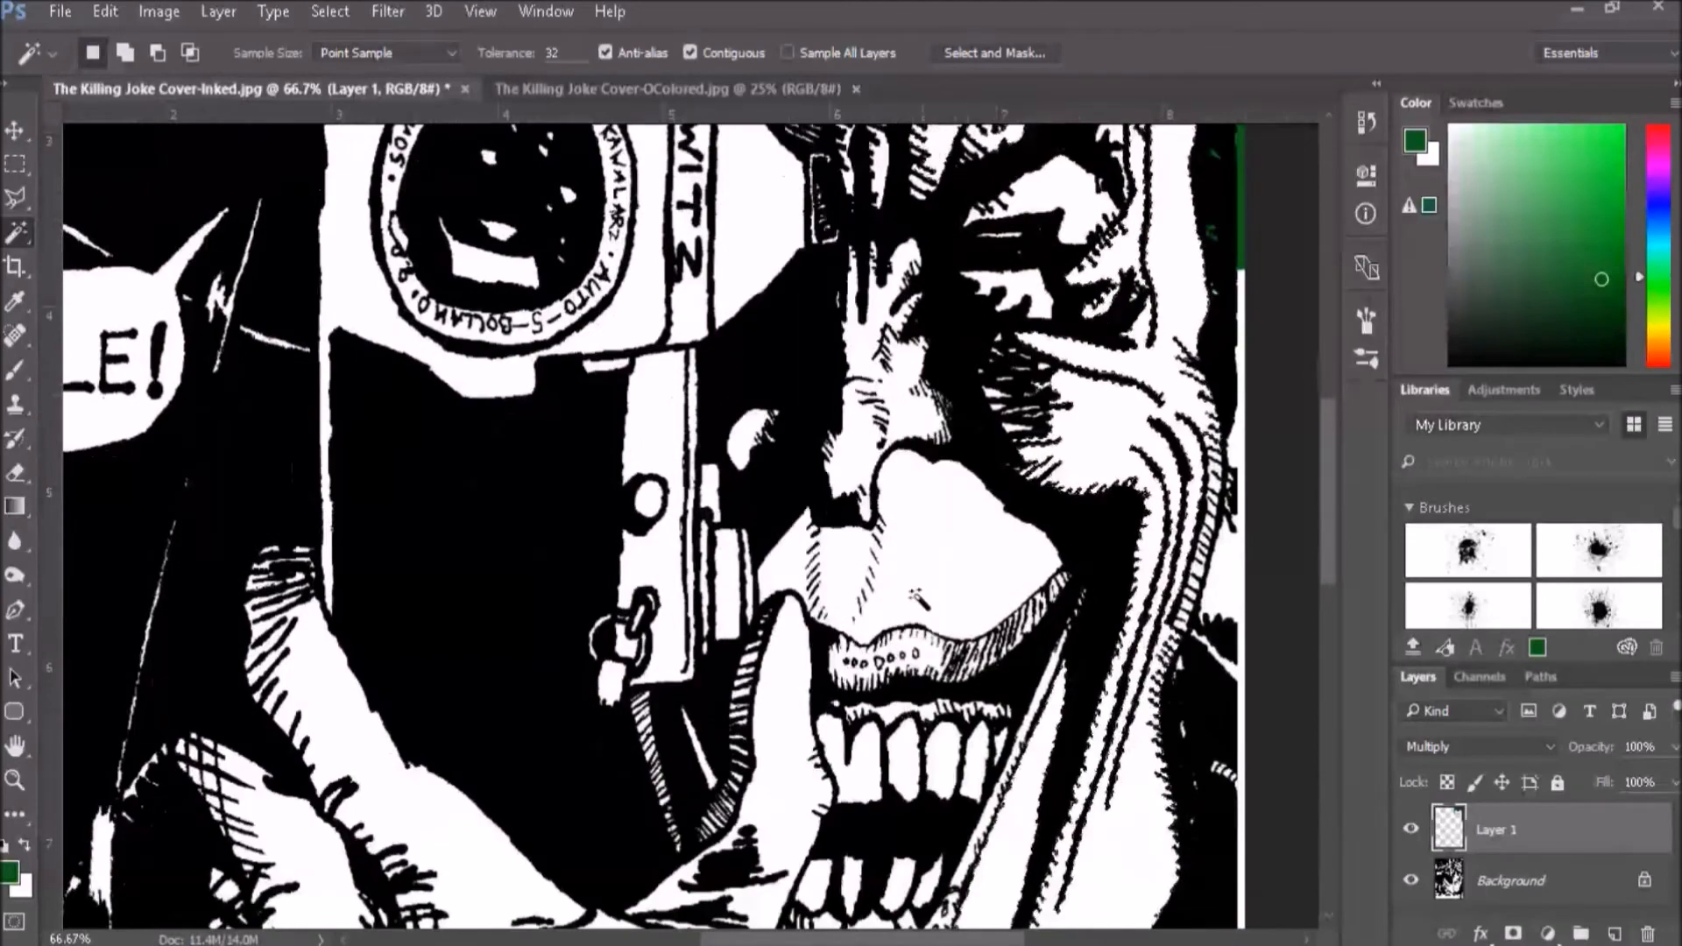
pyautogui.scroll(-3, 1095, 613)
pyautogui.scroll(1, 1142, 808)
pyautogui.scroll(2, 1141, 808)
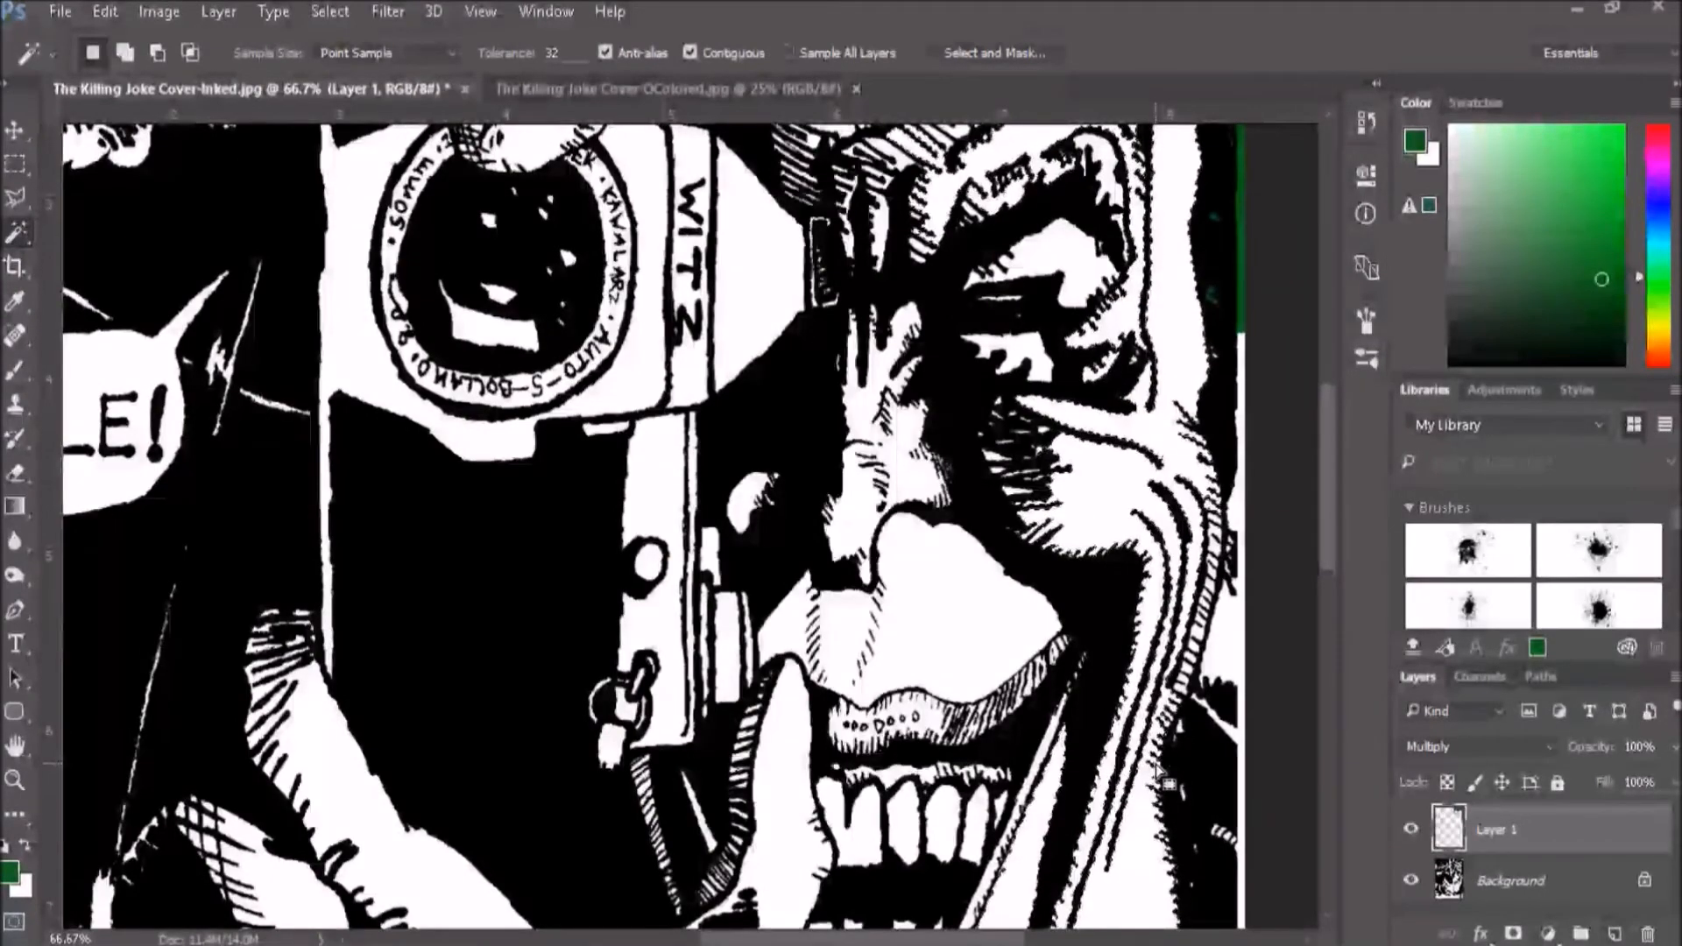
# Try brushing dark green over the cheek and eye area inside the face selection, undo the strokes, and deselect.
pyautogui.press('b')
pyautogui.moveTo(1109, 646); pyautogui.dragTo(1181, 291)
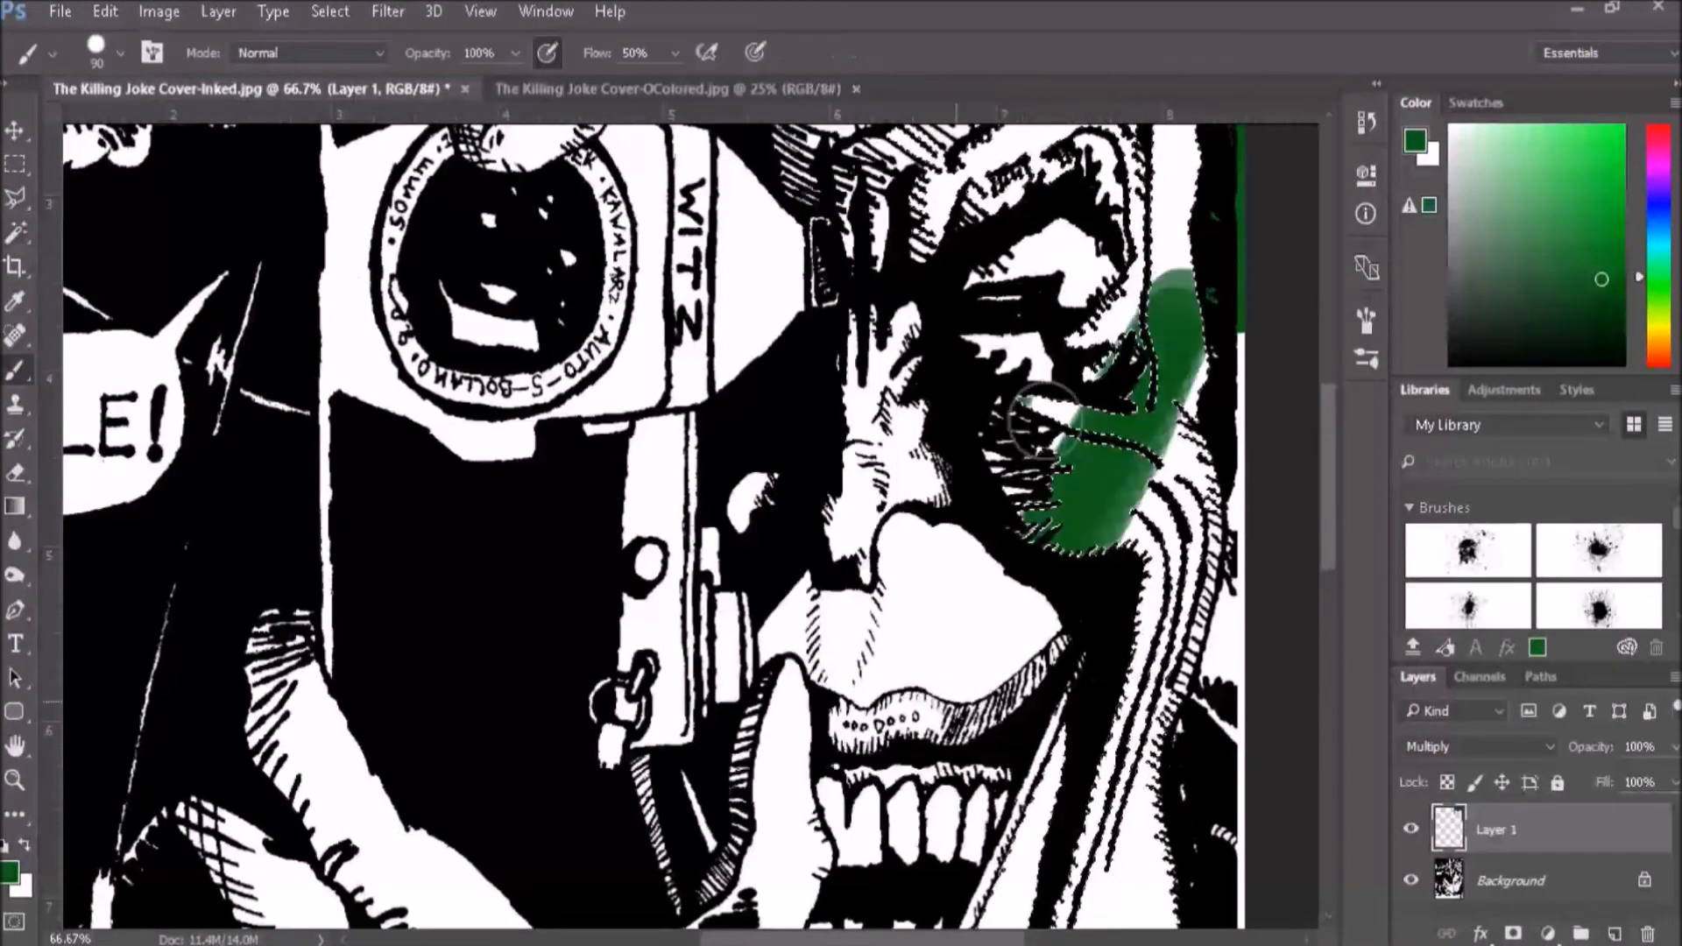
pyautogui.moveTo(1043, 421); pyautogui.dragTo(1281, 898)
pyautogui.moveTo(1026, 876); pyautogui.dragTo(1008, 167)
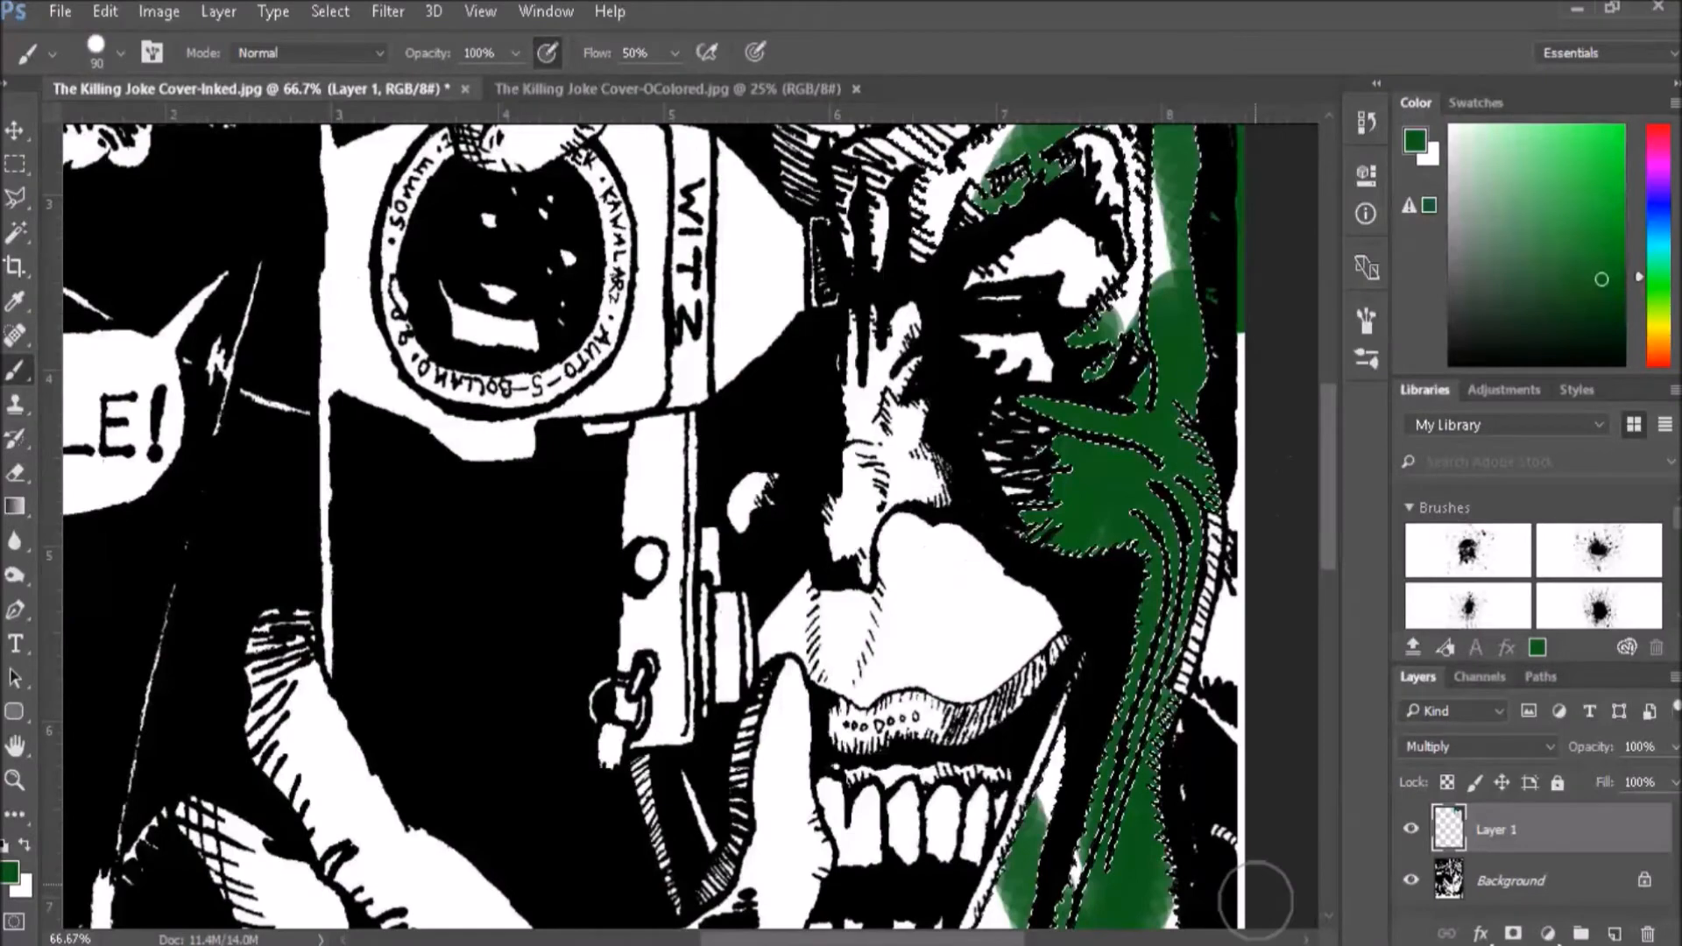
pyautogui.moveTo(1125, 765)
pyautogui.mouseDown()
pyautogui.moveTo(987, 293)
pyautogui.moveTo(1028, 235)
pyautogui.moveTo(852, 368)
pyautogui.moveTo(1148, 157)
pyautogui.moveTo(1151, 134)
pyautogui.moveTo(837, 223)
pyautogui.mouseUp()
pyautogui.scroll(5, 1007, 798)
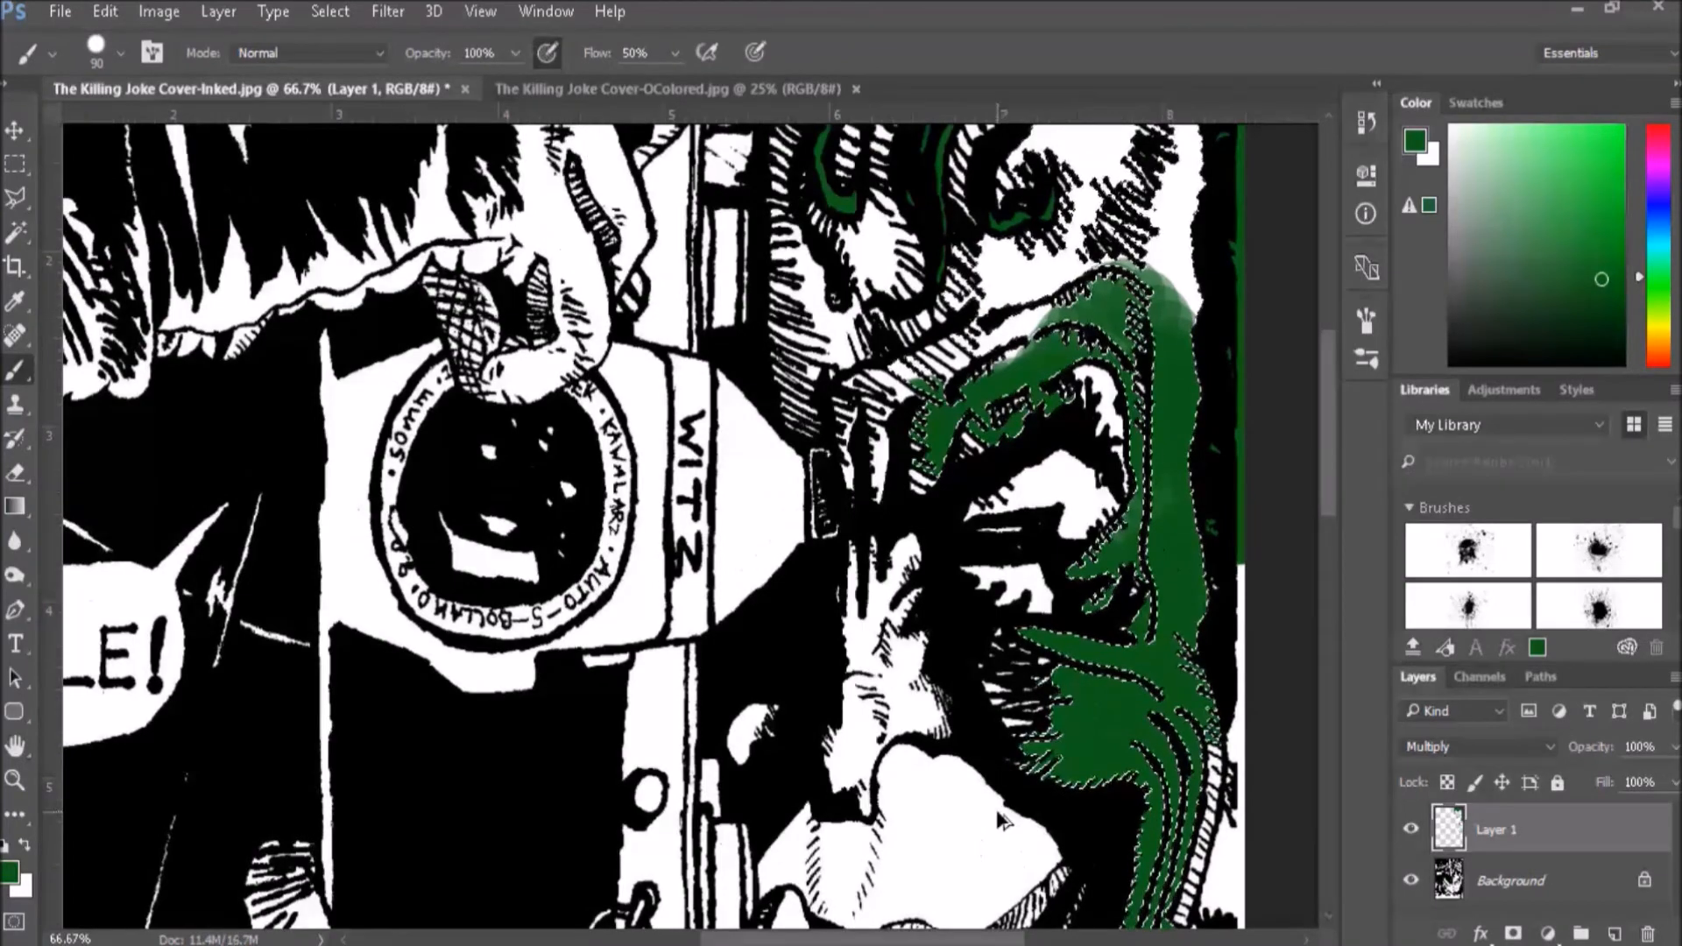
pyautogui.hotkey('ctrl', 'z')
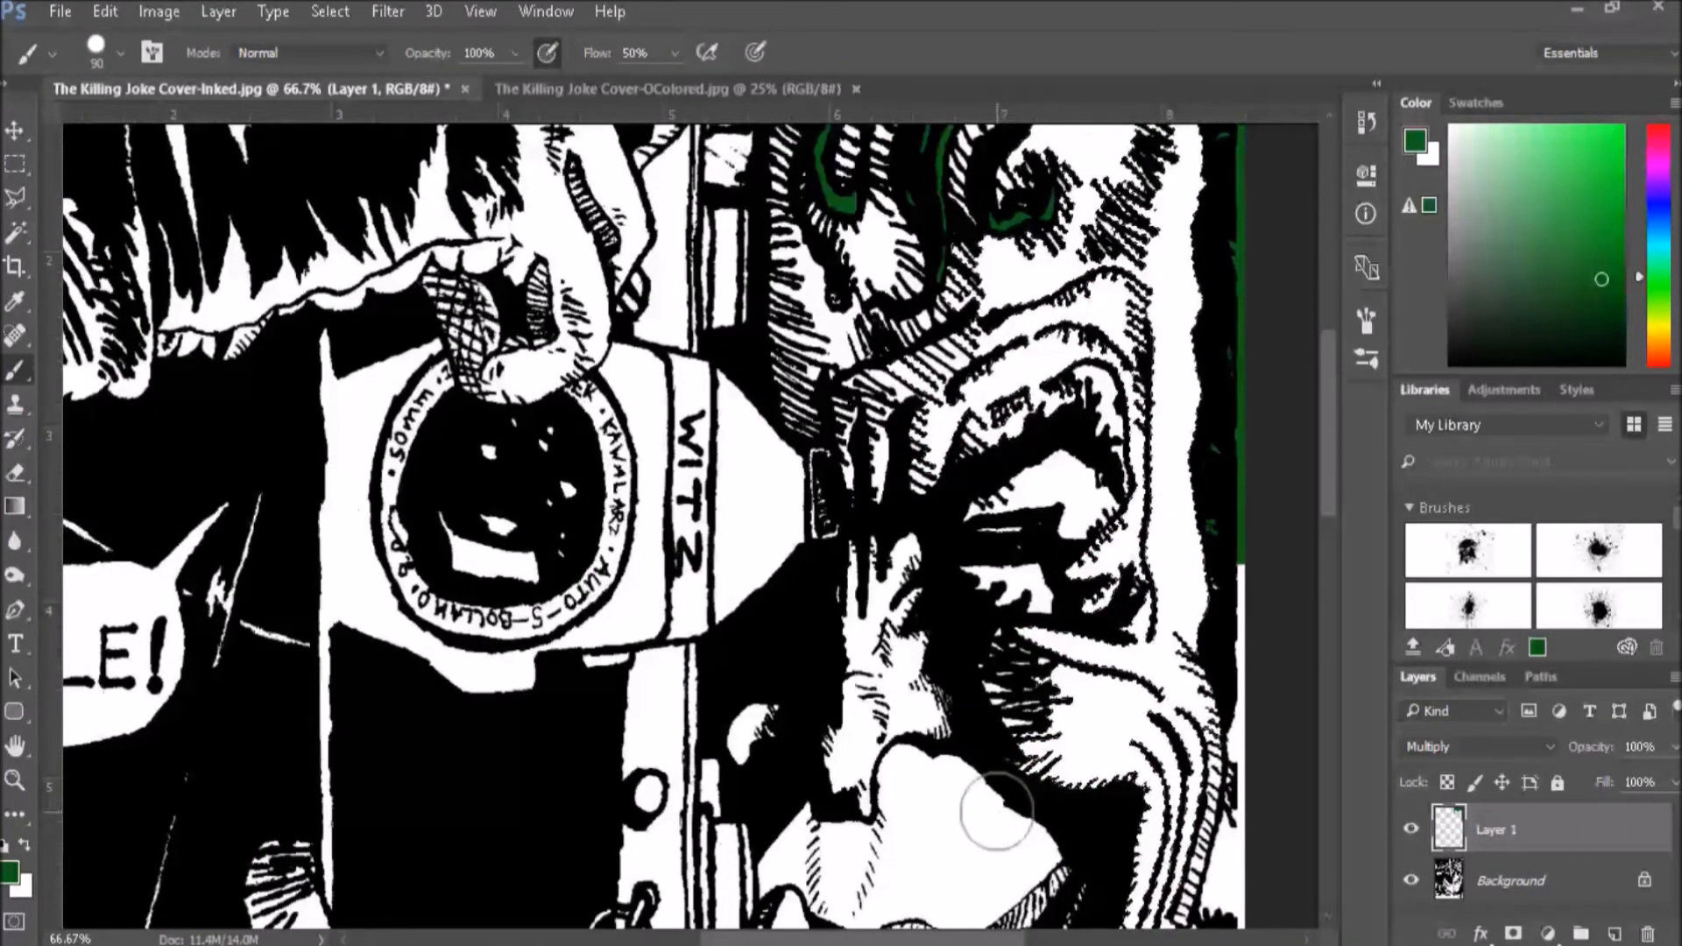
pyautogui.hotkey('ctrl', 'd')
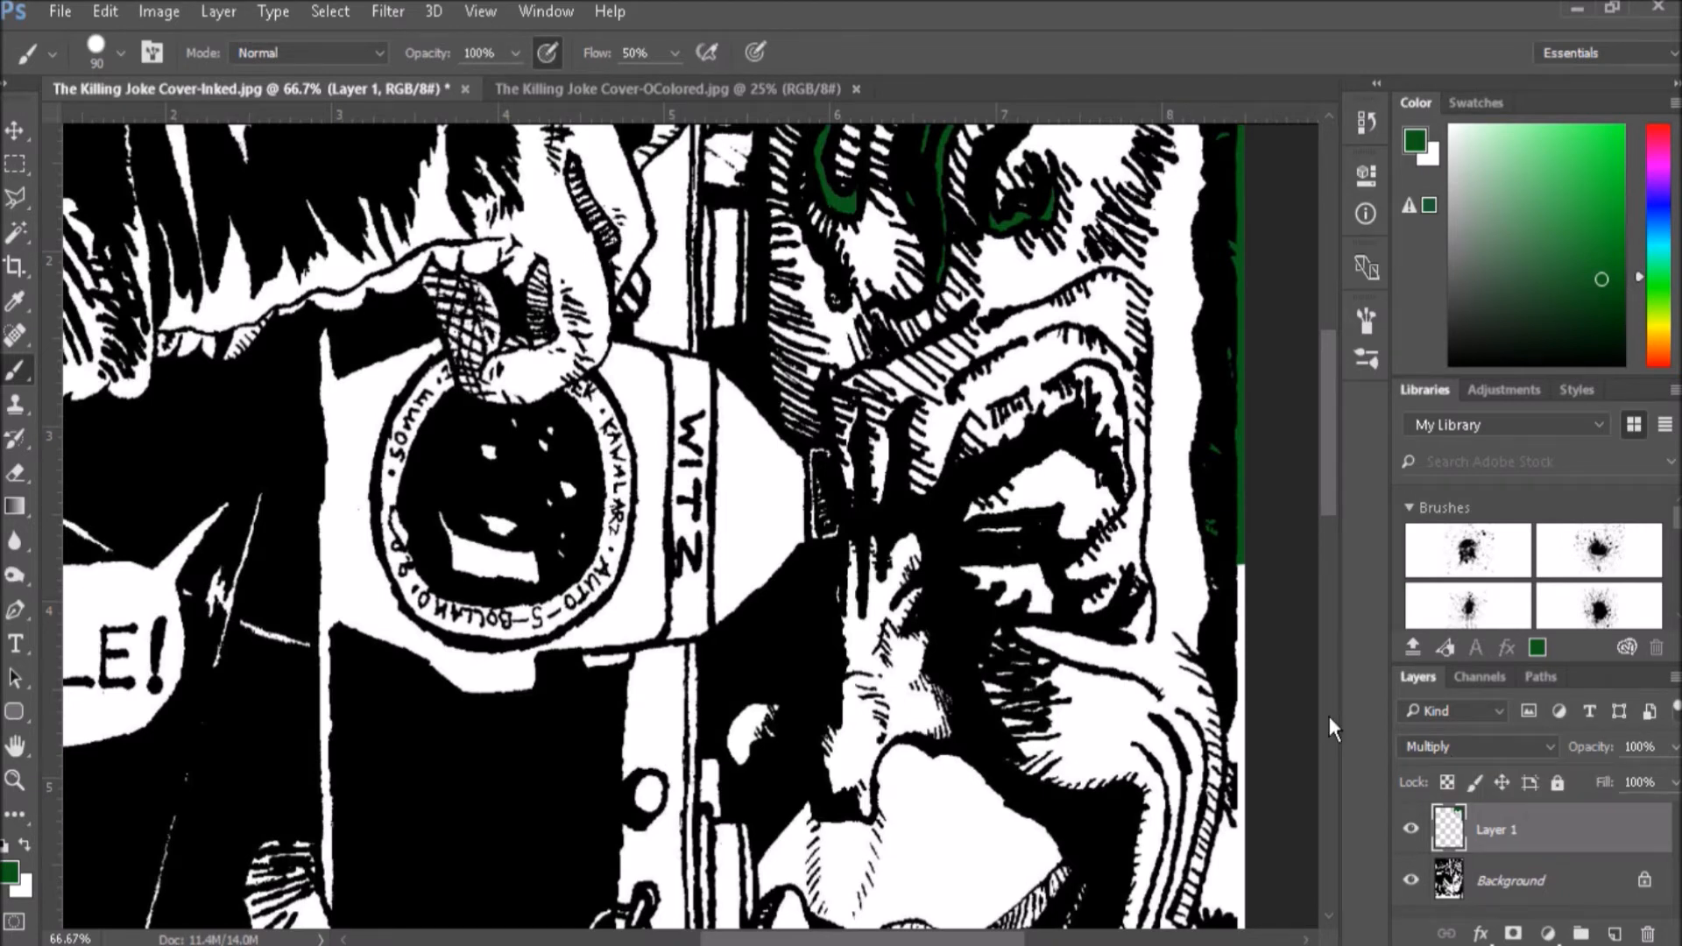
# Extend the dark green hair color down the canvas edge beside the eye, and reduce the brush to 45 px.
pyautogui.moveTo(1250, 544)
pyautogui.mouseDown()
pyautogui.moveTo(1239, 594)
pyautogui.moveTo(1264, 682)
pyautogui.moveTo(1240, 695)
pyautogui.mouseUp()
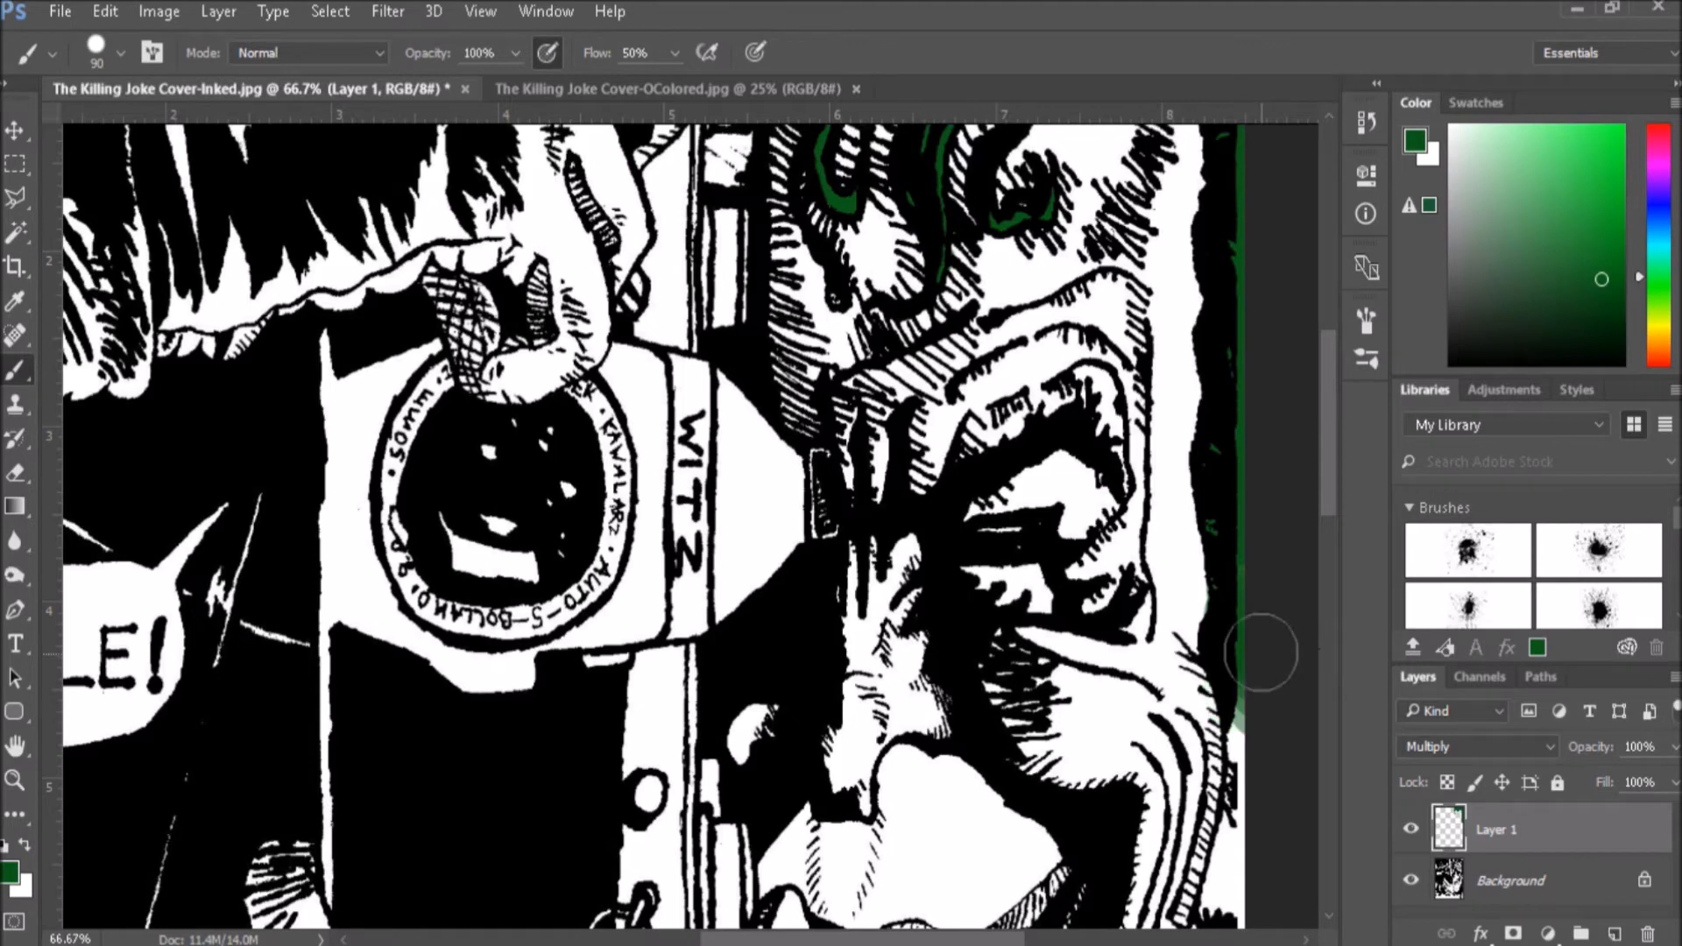
pyautogui.press('[')
pyautogui.press('[')
pyautogui.press('[')
pyautogui.press('[')
pyautogui.press('[')
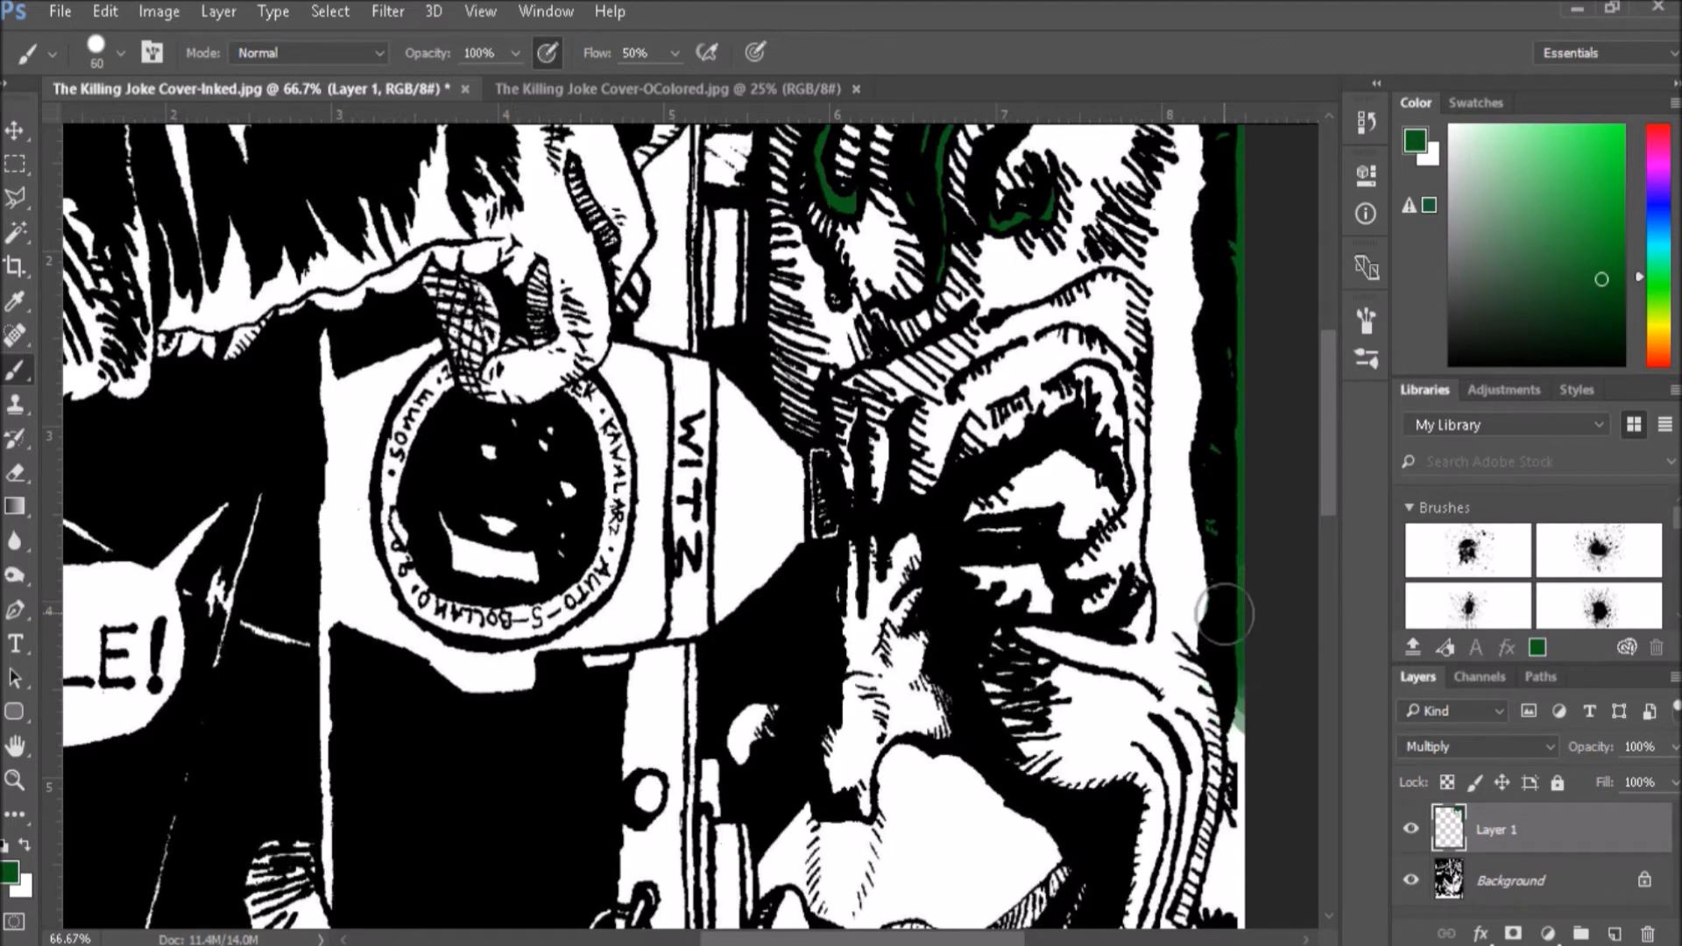
pyautogui.scroll(4, 1226, 692)
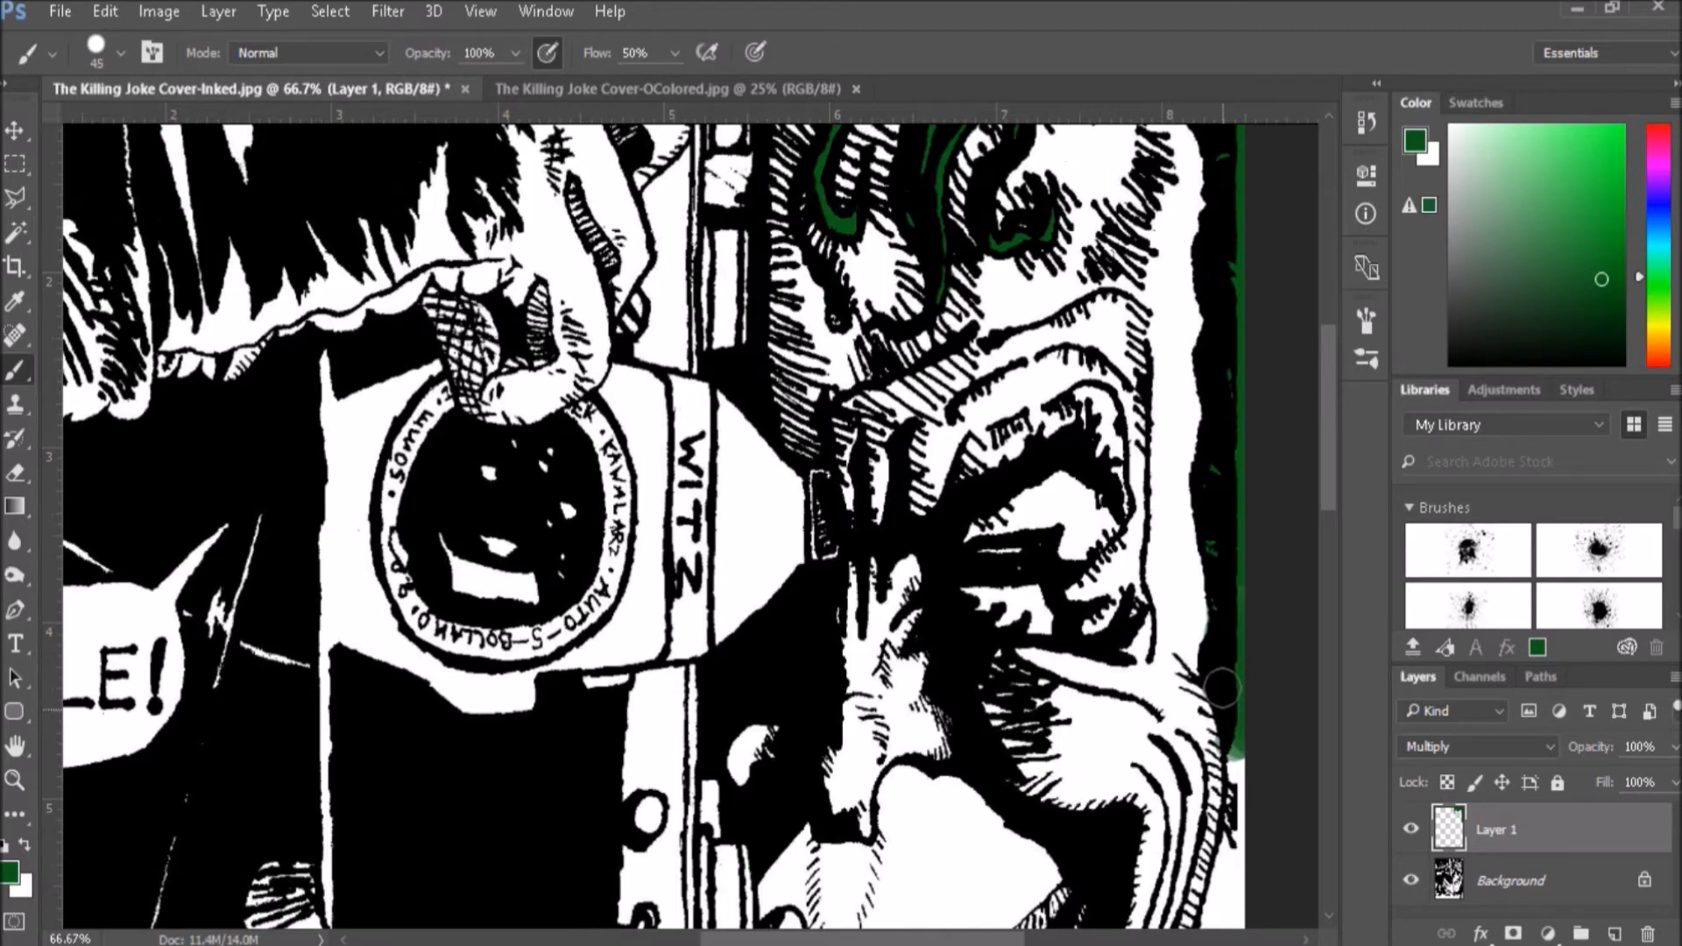
pyautogui.scroll(5, 1222, 690)
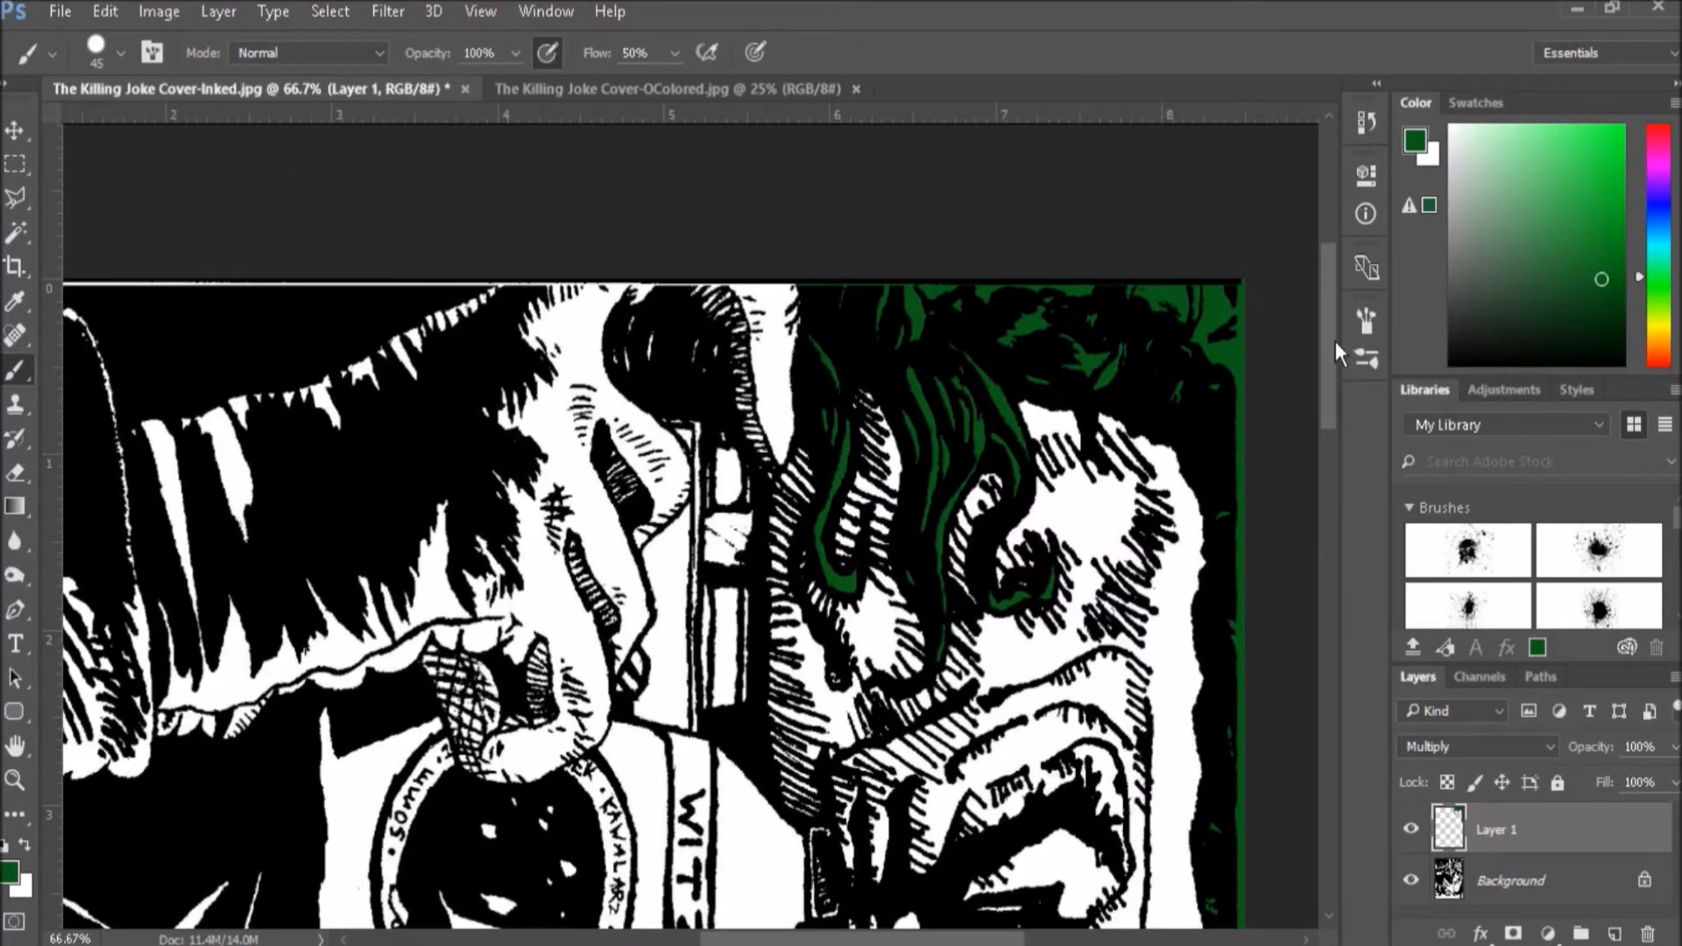
pyautogui.moveTo(1332, 318)
pyautogui.mouseDown()
pyautogui.moveTo(1360, 602)
pyautogui.moveTo(1330, 296)
pyautogui.moveTo(1325, 347)
pyautogui.mouseUp()
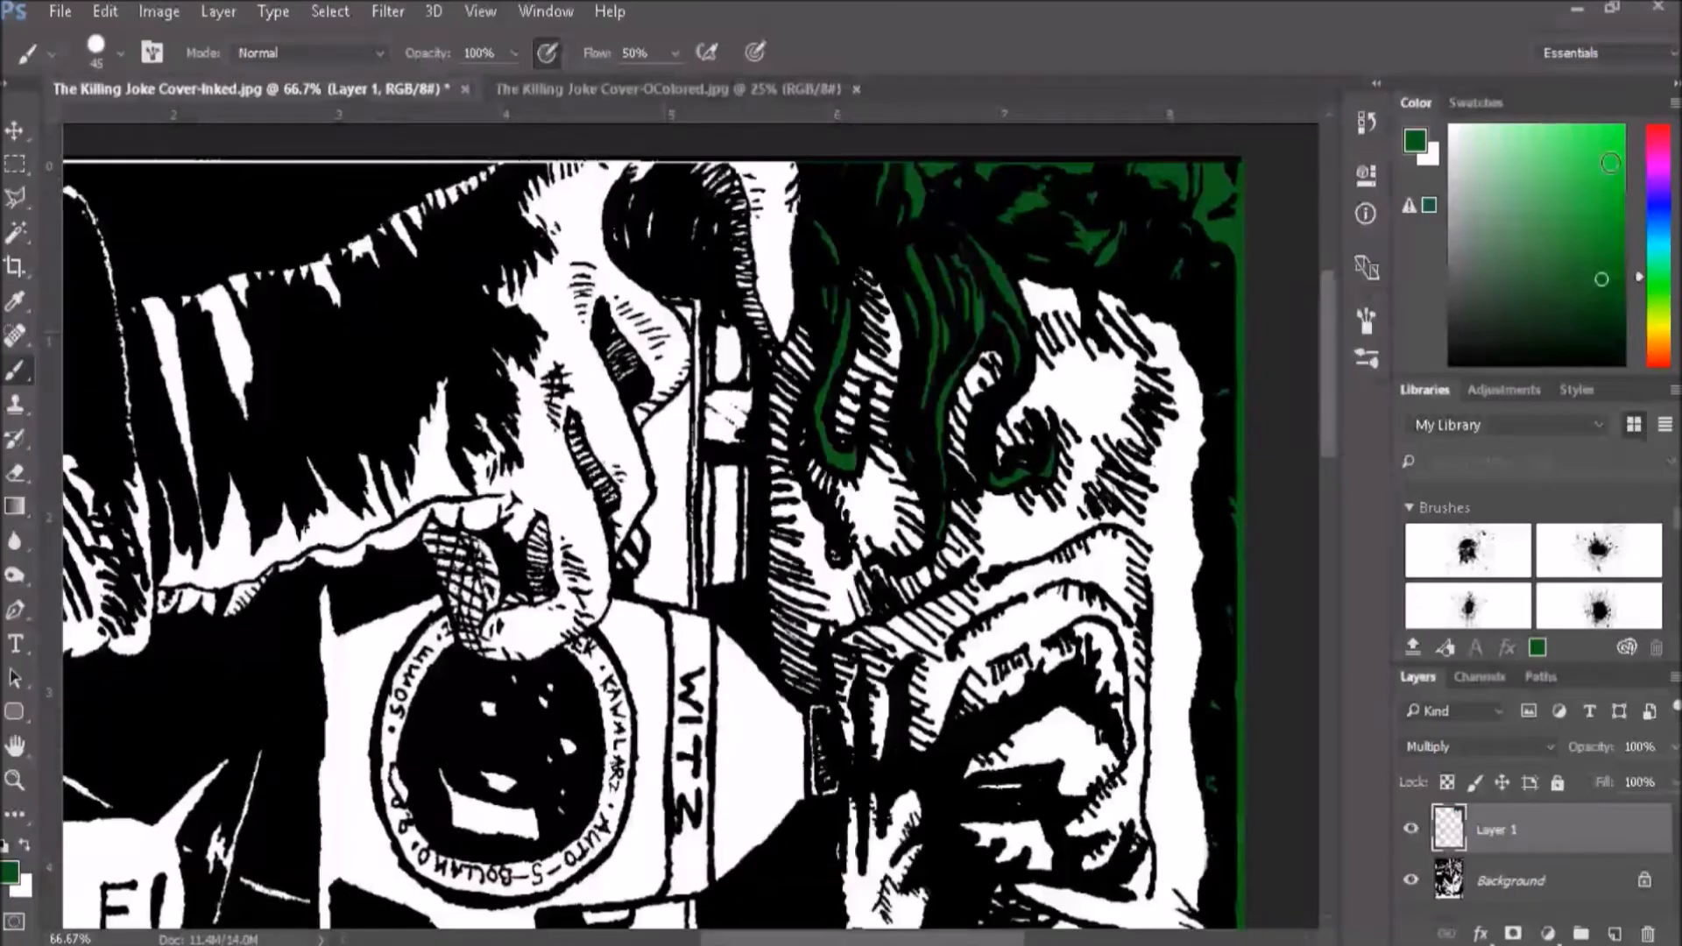
# Pick a purple foreground color and brush it over the Joker's upper glove on Layer 1.
pyautogui.click(1656, 212)
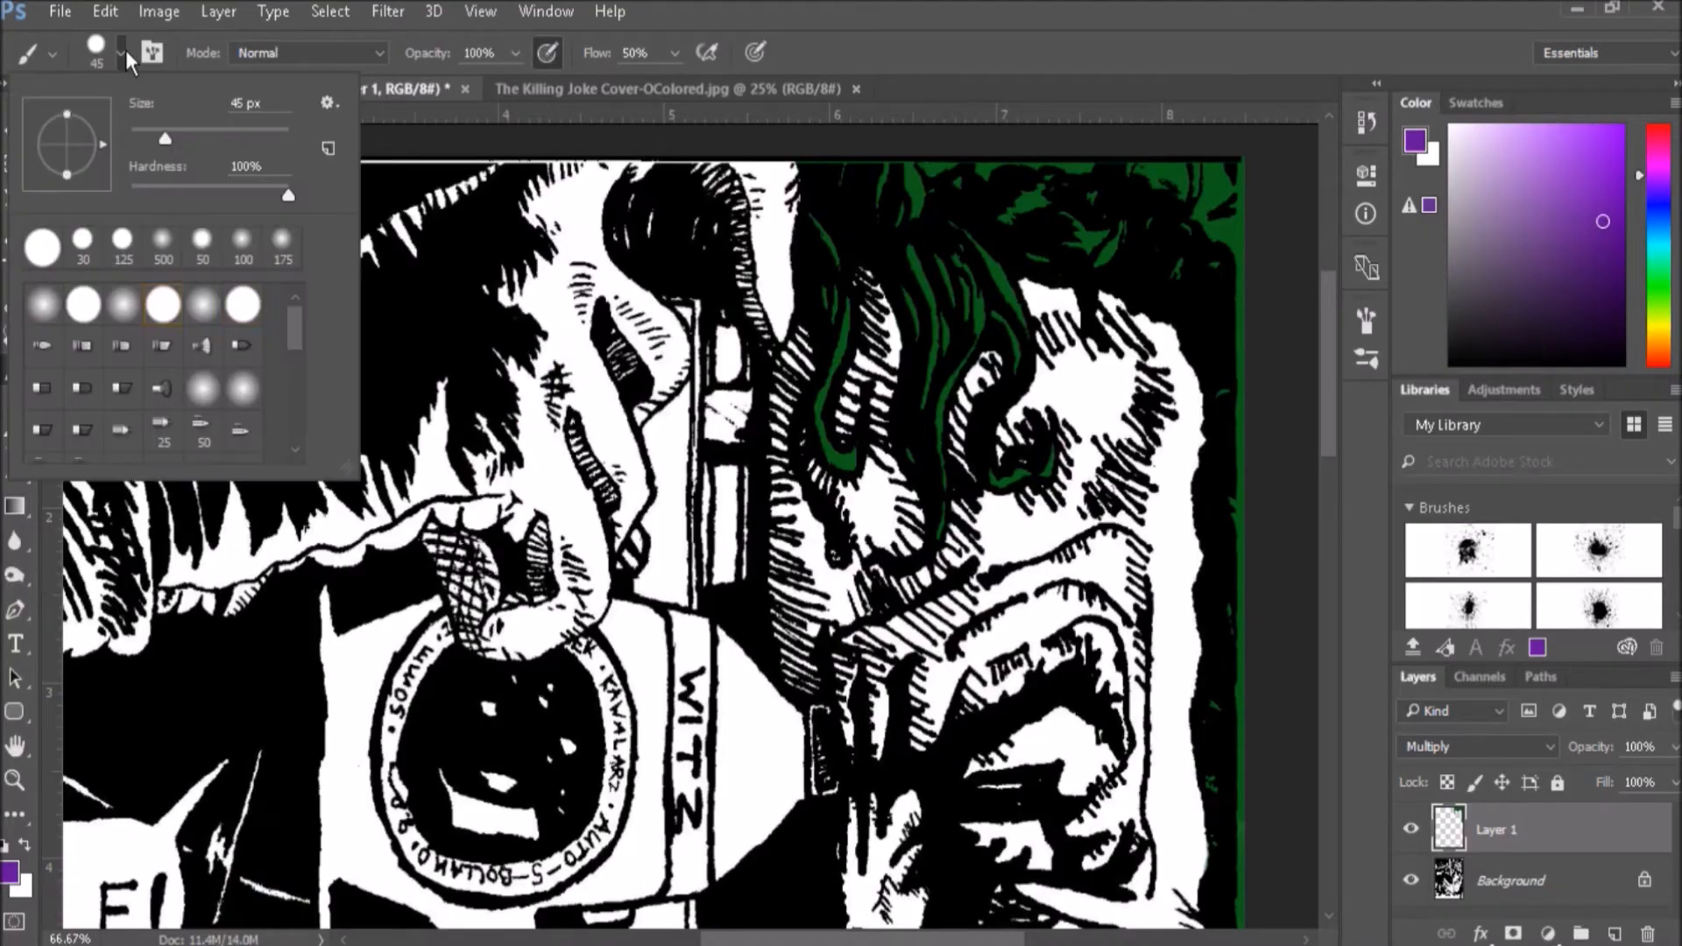
pyautogui.moveTo(543, 219)
pyautogui.mouseDown()
pyautogui.moveTo(560, 438)
pyautogui.moveTo(631, 526)
pyautogui.moveTo(526, 596)
pyautogui.mouseUp()
pyautogui.click(16, 232)
pyautogui.click(16, 370)
pyautogui.moveTo(438, 394); pyautogui.dragTo(403, 504)
pyautogui.moveTo(473, 446); pyautogui.dragTo(368, 525)
pyautogui.click(1496, 830)
pyautogui.moveTo(438, 394); pyautogui.dragTo(403, 504)
# Select the upper glove's finger area on the Background with the Magic Wand, paint it purple on Layer 1, and deselect.
pyautogui.click(1512, 880)
pyautogui.click(16, 233)
pyautogui.click(527, 627)
pyautogui.click(1496, 830)
pyautogui.click(16, 369)
pyautogui.moveTo(596, 578); pyautogui.dragTo(517, 635)
pyautogui.scroll(2, 604, 263)
pyautogui.hotkey('ctrl', 'd')
# Brush purple over the rest of the upper glove and its cuff with the 80 px brush.
pyautogui.moveTo(721, 413)
pyautogui.mouseDown()
pyautogui.moveTo(196, 582)
pyautogui.moveTo(487, 773)
pyautogui.mouseUp()
pyautogui.hscroll(-5, 675, 318)
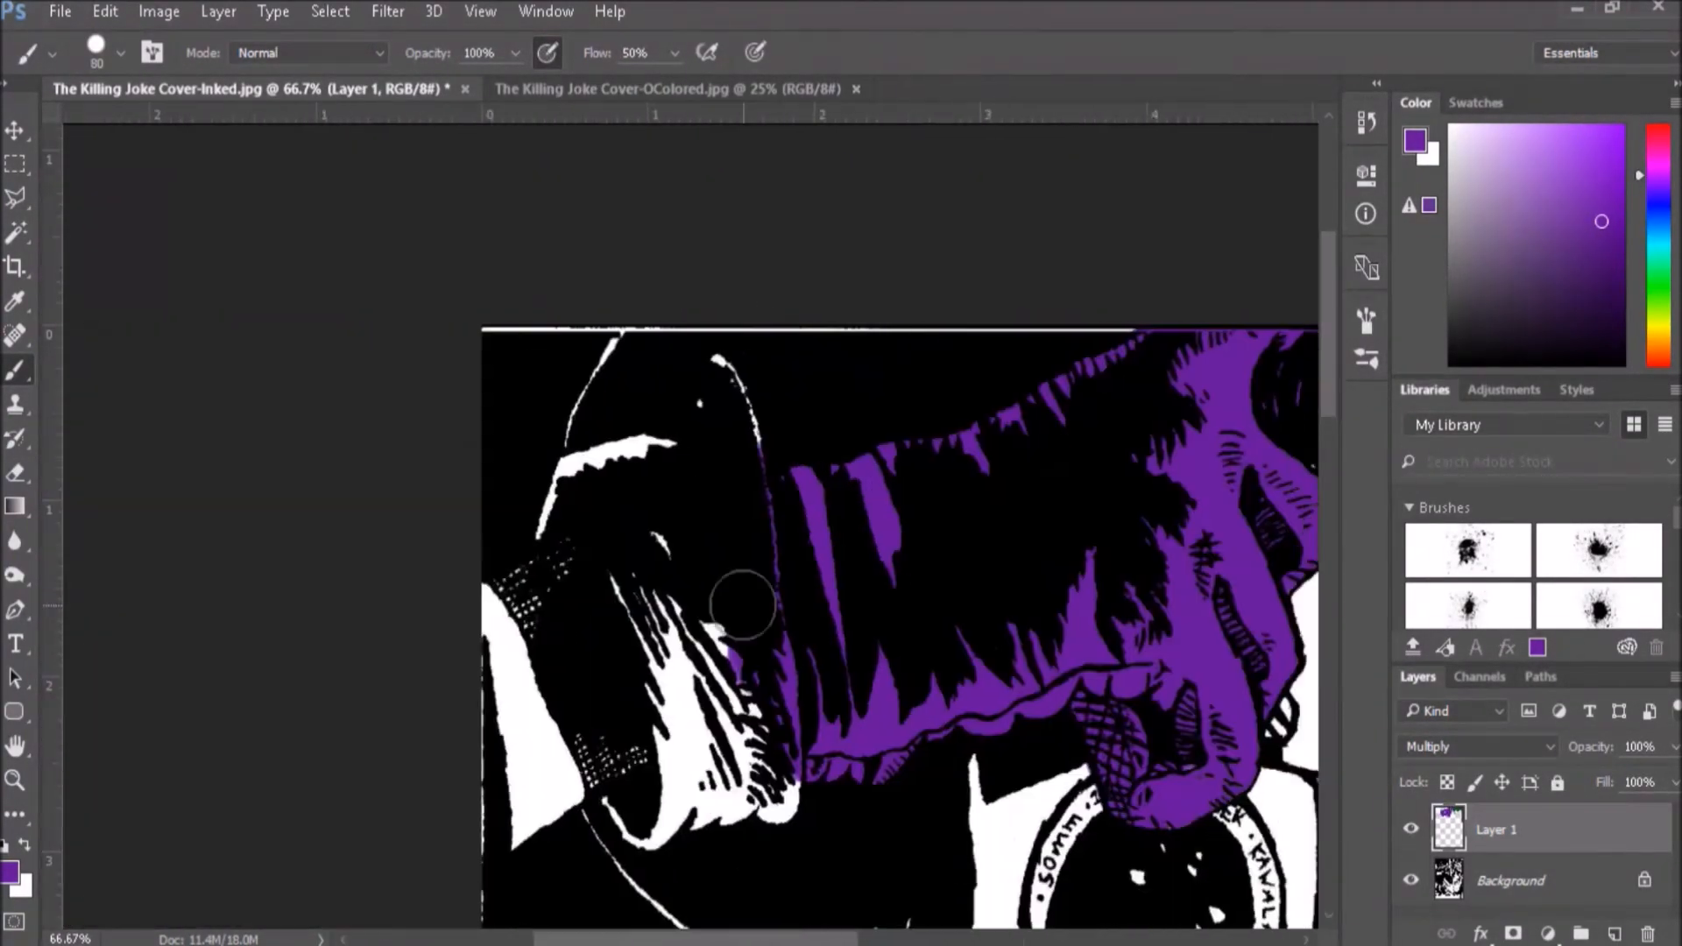
pyautogui.moveTo(640, 828); pyautogui.dragTo(609, 804)
pyautogui.scroll(-5, 859, 751)
pyautogui.hotkey('ctrl', '-')
pyautogui.hotkey('ctrl', '-')
pyautogui.hotkey('ctrl', '-')
# Select the lower glove from the Background layer with the Magic Wand and paint it purple on Layer 1, using a smaller brush for the edges.
pyautogui.click(1511, 880)
pyautogui.click(16, 232)
pyautogui.click(1496, 830)
pyautogui.click(16, 369)
pyautogui.moveTo(615, 467)
pyautogui.mouseDown()
pyautogui.moveTo(631, 653)
pyautogui.moveTo(701, 793)
pyautogui.mouseUp()
pyautogui.press('[')
pyautogui.press('[')
pyautogui.press('[')
pyautogui.press('[')
pyautogui.press('[')
pyautogui.press('[')
pyautogui.press('[')
pyautogui.press('[')
pyautogui.moveTo(605, 662)
pyautogui.mouseDown()
pyautogui.moveTo(566, 583)
pyautogui.moveTo(596, 509)
pyautogui.moveTo(569, 582)
pyautogui.mouseUp()
pyautogui.moveTo(740, 788)
pyautogui.mouseDown()
pyautogui.moveTo(778, 761)
pyautogui.moveTo(735, 819)
pyautogui.moveTo(670, 858)
pyautogui.mouseUp()
# Paint the Joker's coat areas in a lighter purple, and resample the darker purple from the lower glove.
pyautogui.press('e')
pyautogui.press('b')
pyautogui.click(1538, 196)
pyautogui.moveTo(500, 827)
pyautogui.mouseDown()
pyautogui.moveTo(517, 666)
pyautogui.moveTo(614, 867)
pyautogui.moveTo(938, 789)
pyautogui.moveTo(937, 539)
pyautogui.mouseUp()
pyautogui.keyDown('alt'); pyautogui.click(668, 622); pyautogui.keyUp('alt')
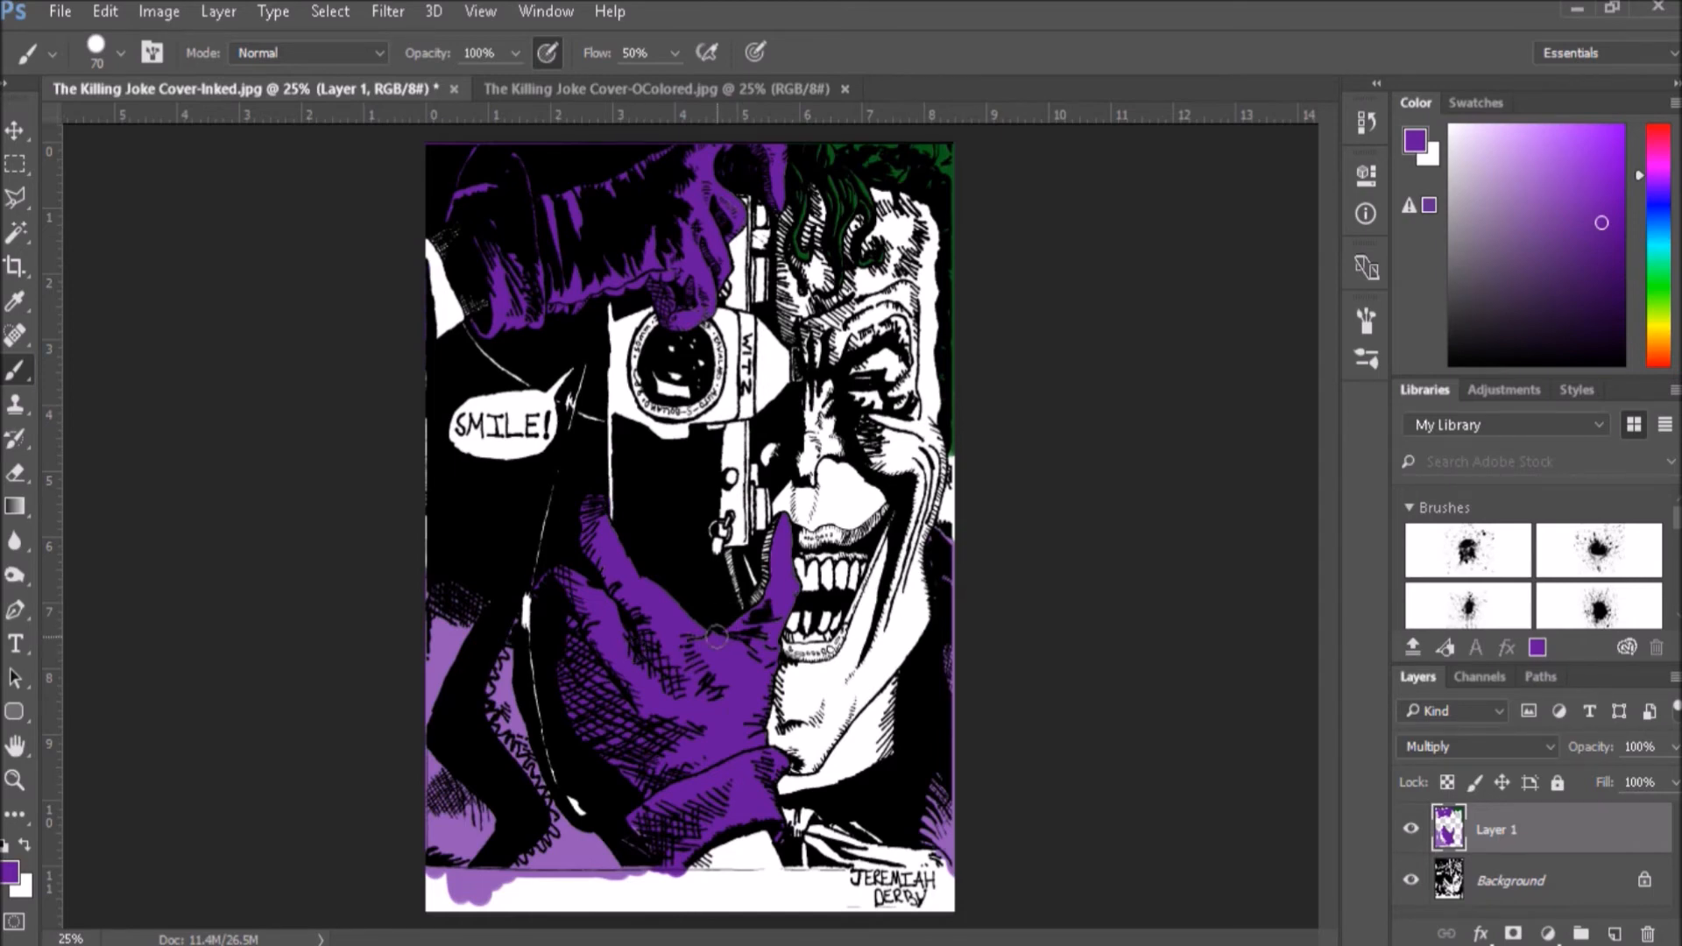
# Sample the coat's light purple with the Eyedropper as the foreground color and return to the Brush tool.
pyautogui.click(15, 302)
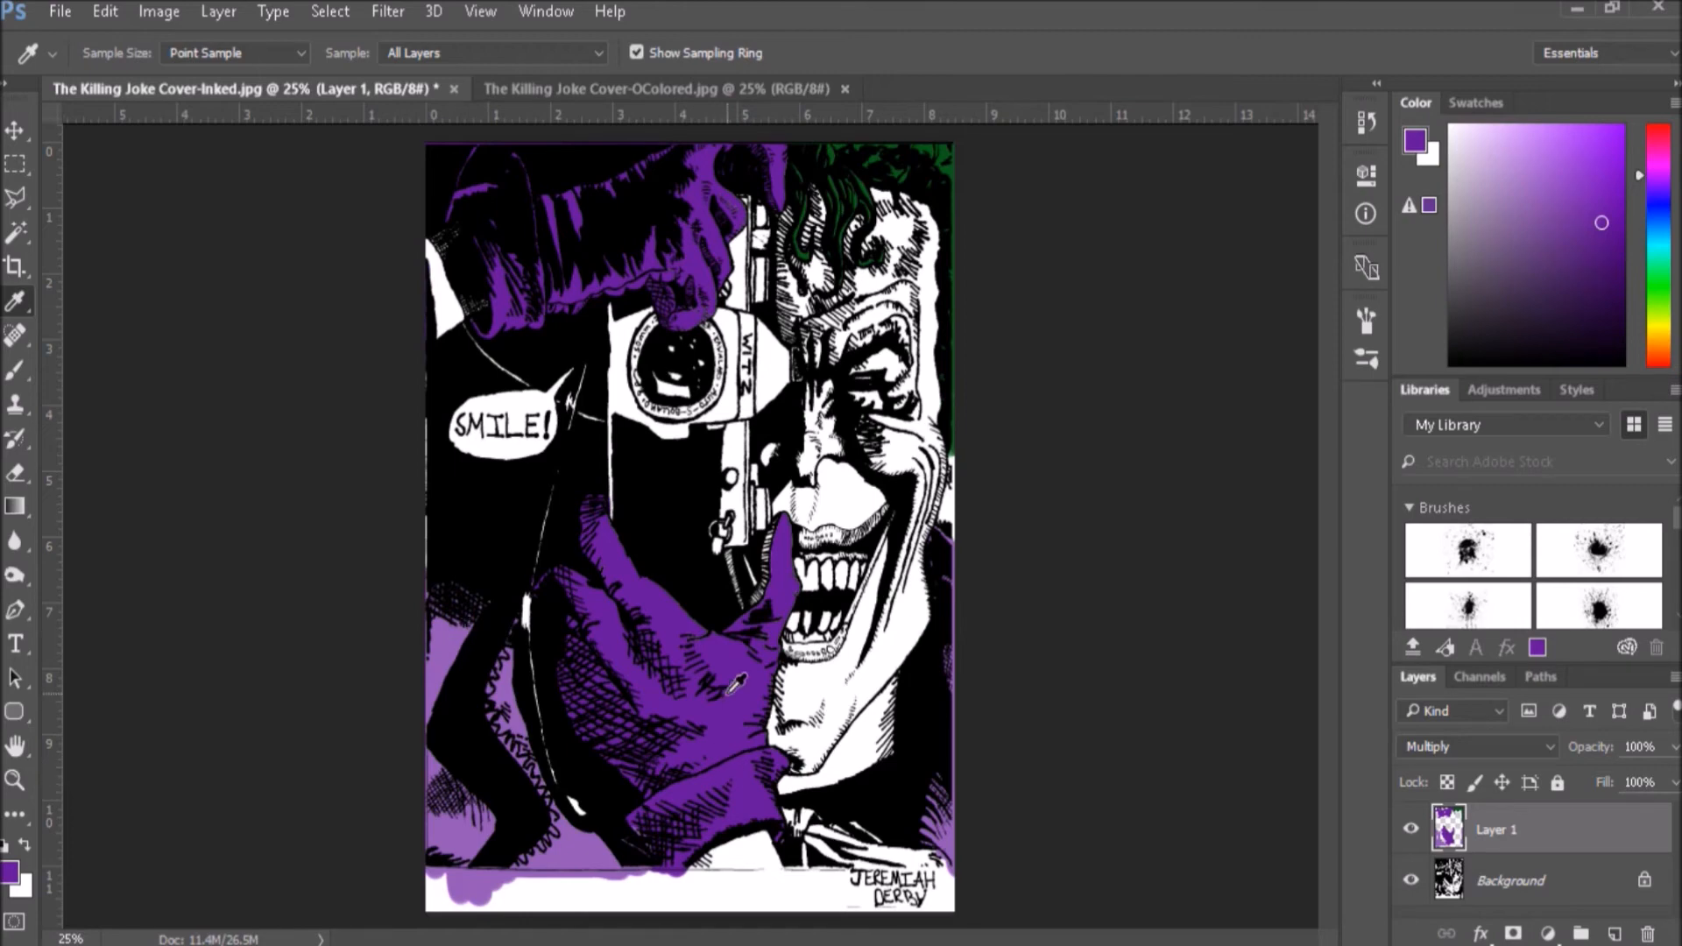
pyautogui.click(443, 652)
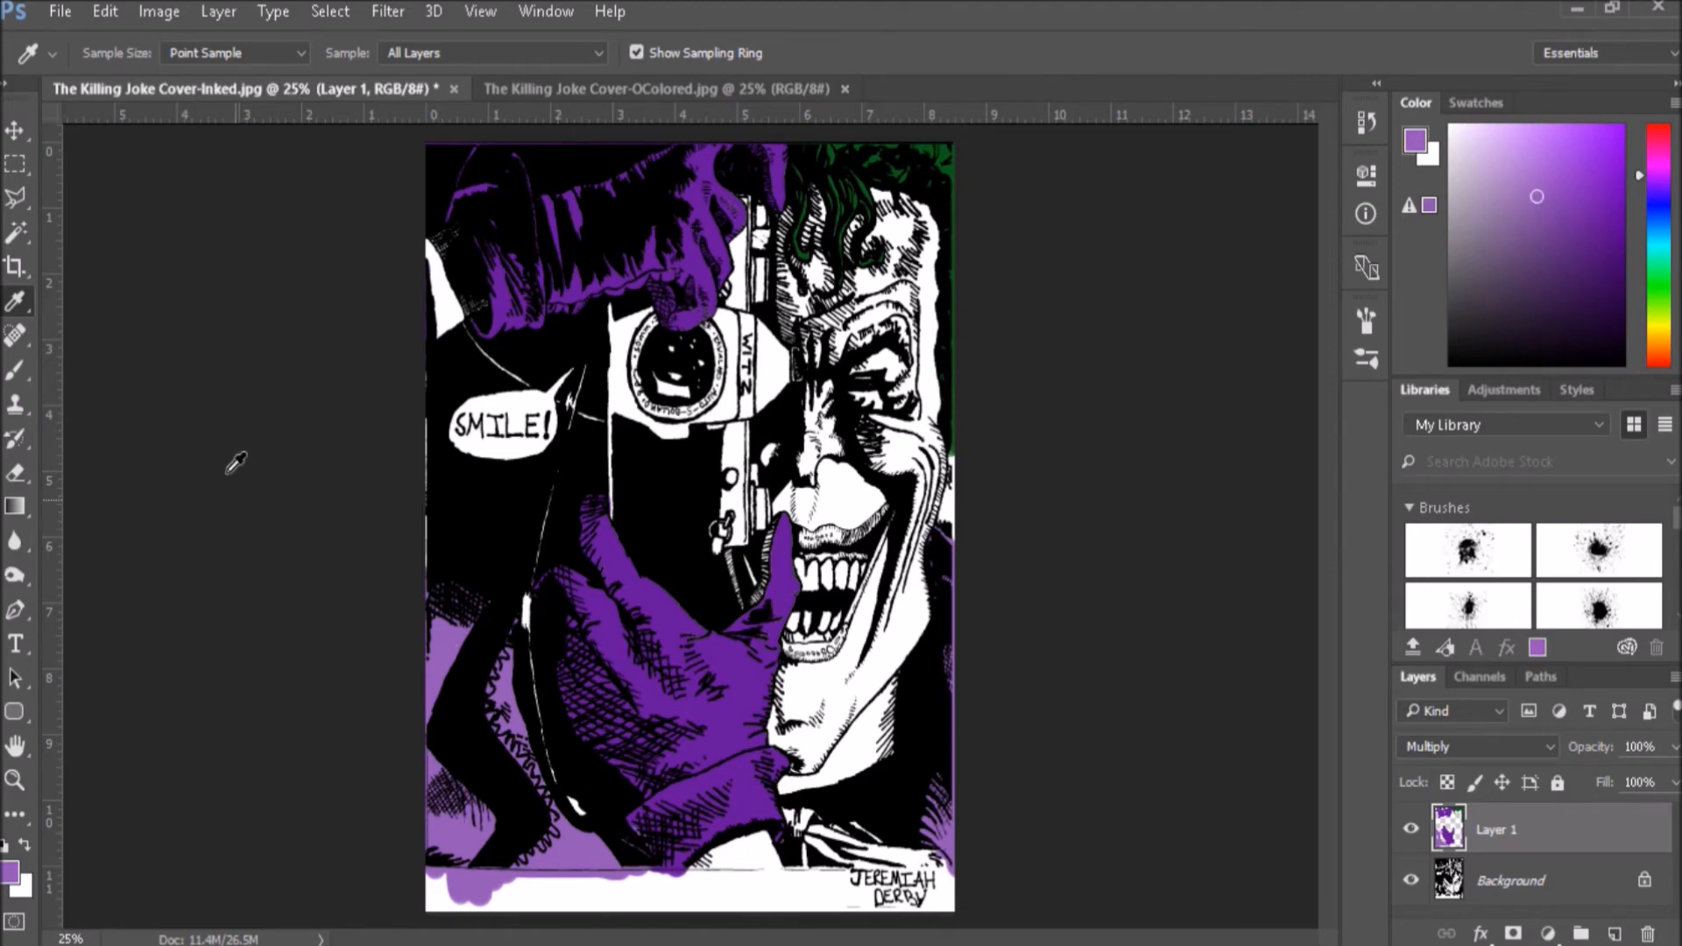
pyautogui.press('b')
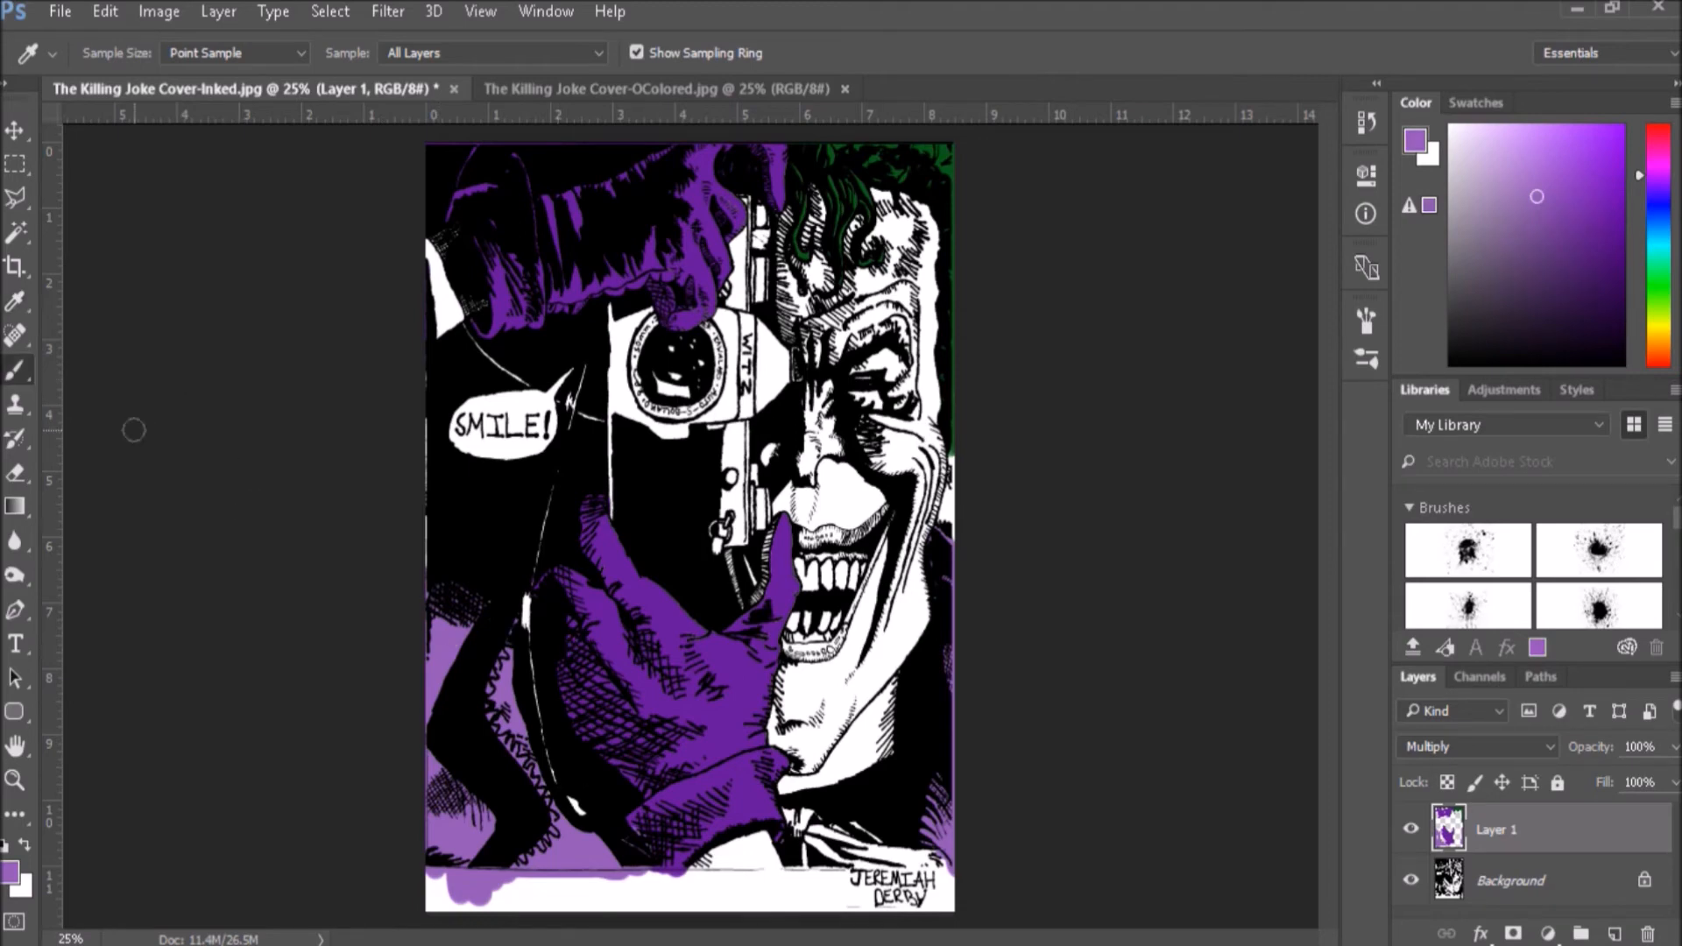
# Try light purple highlight strokes on the lower glove's palm and undo them.
pyautogui.moveTo(663, 657)
pyautogui.mouseDown()
pyautogui.moveTo(722, 735)
pyautogui.moveTo(720, 674)
pyautogui.mouseUp()
pyautogui.hotkey('ctrl', 'z')
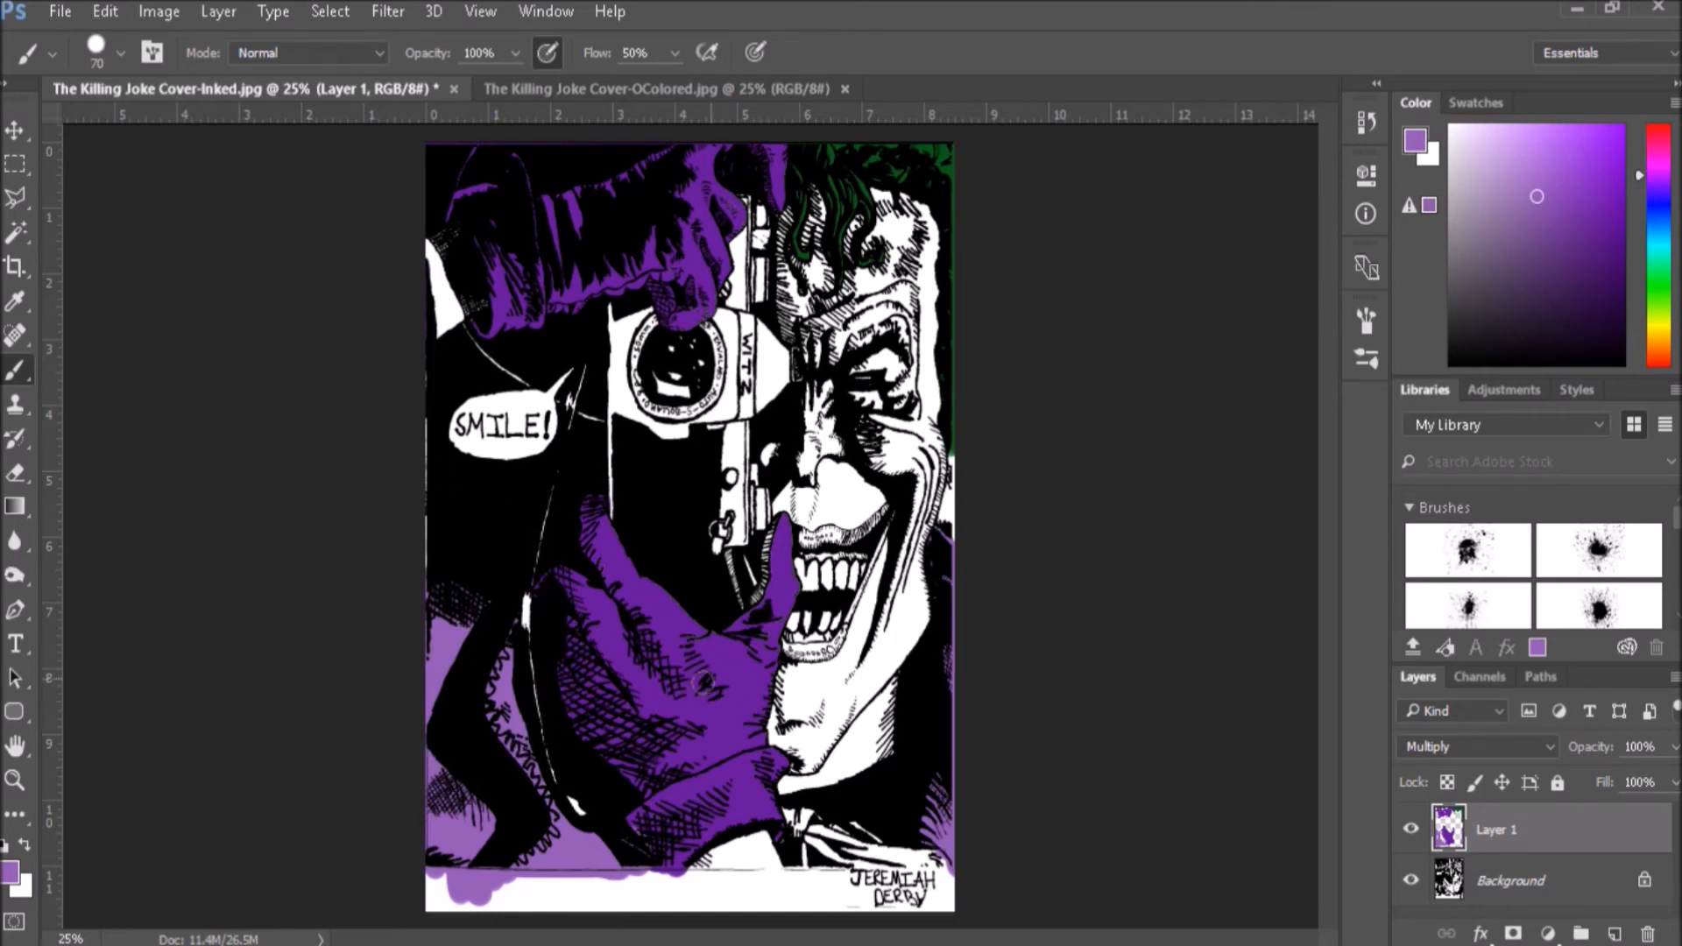
pyautogui.moveTo(753, 740); pyautogui.dragTo(761, 659)
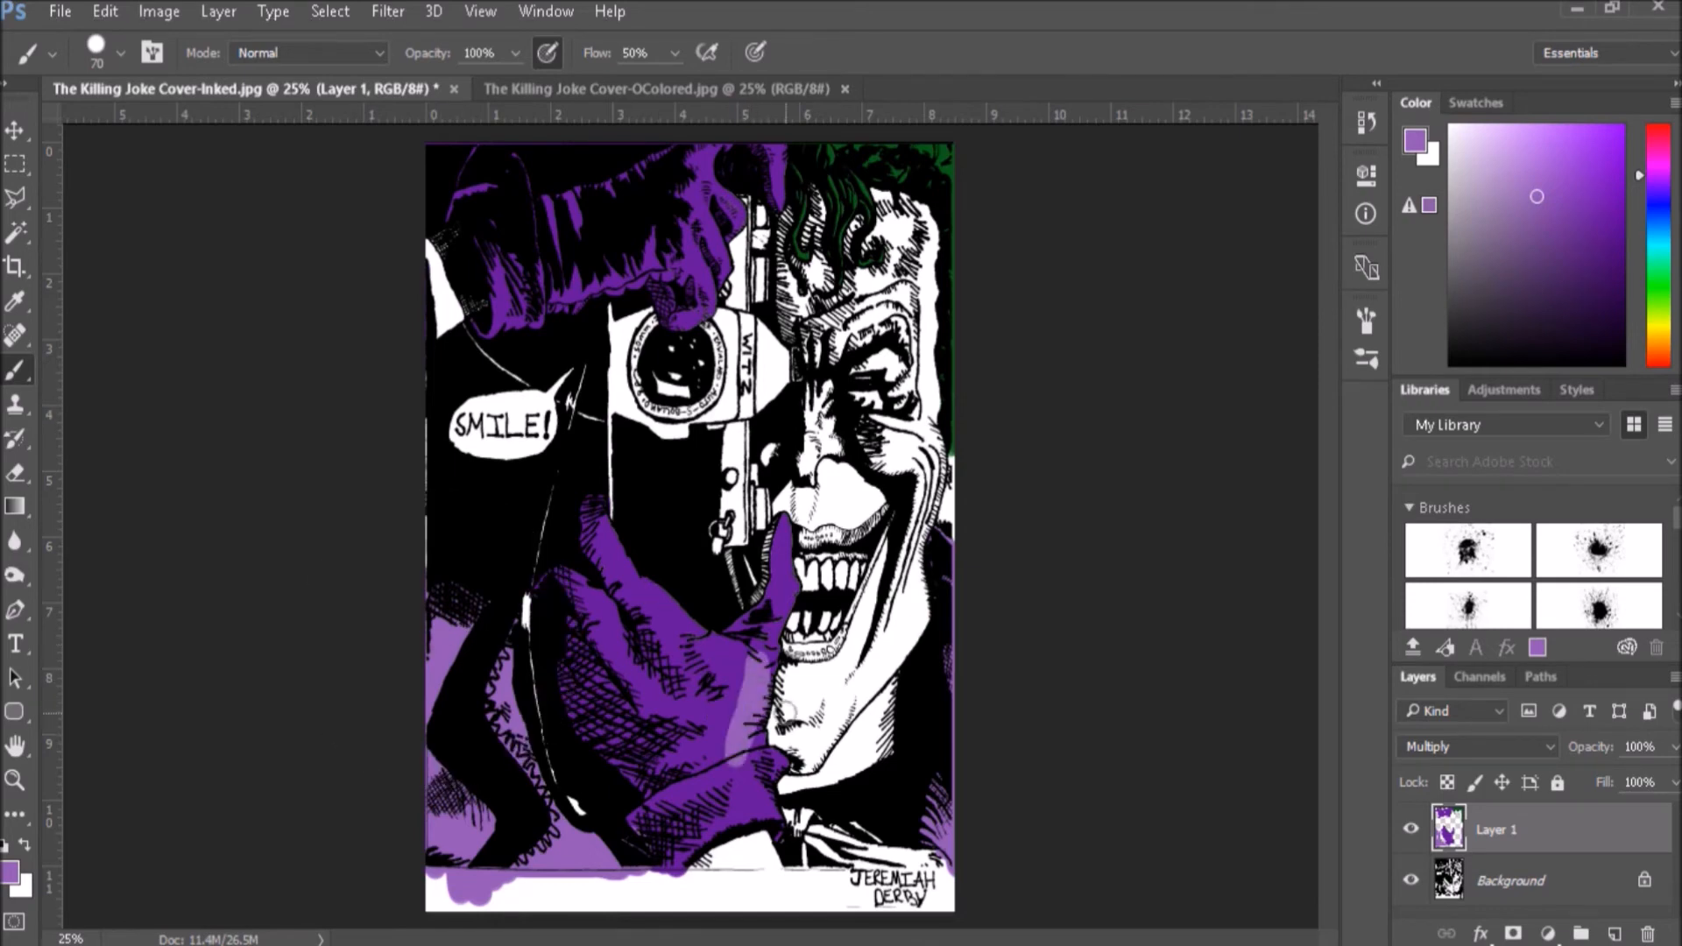
pyautogui.hotkey('ctrl', 'z')
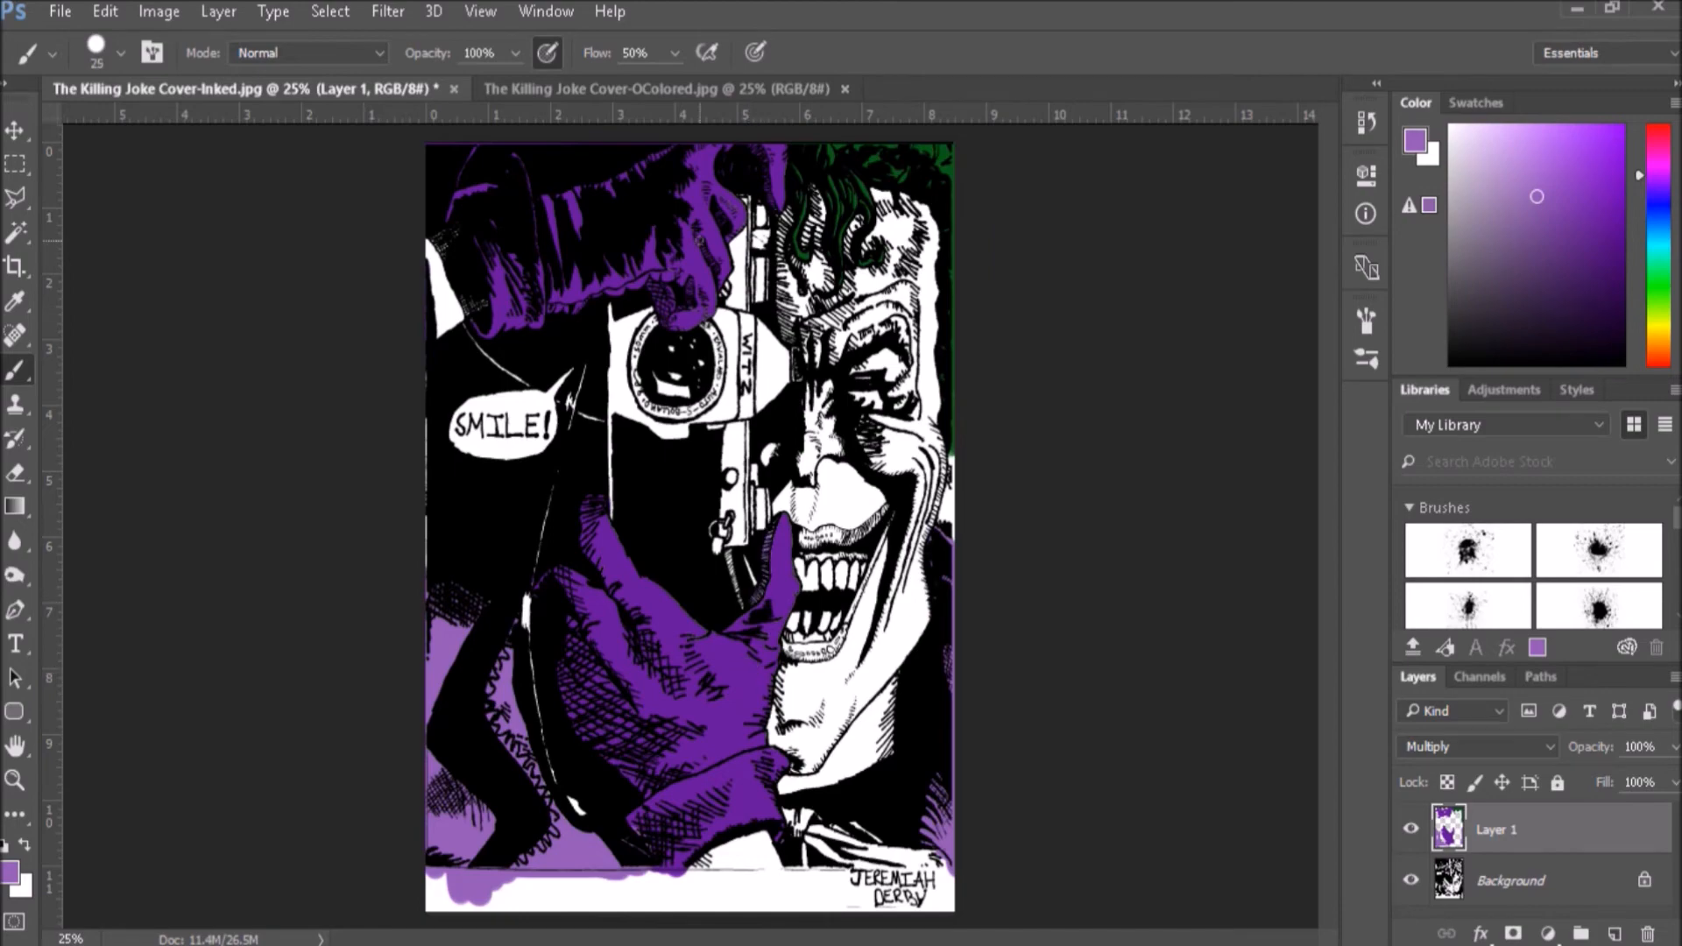
# Reduce the brush and paint the upper glove's ruffled inner edge light purple.
pyautogui.scroll(3, 773, 171)
pyautogui.press('[')
pyautogui.press('[')
pyautogui.press('[')
pyautogui.press('[')
pyautogui.press('[')
pyautogui.press('[')
pyautogui.press('[')
pyautogui.moveTo(690, 605)
pyautogui.mouseDown()
pyautogui.moveTo(690, 647)
pyautogui.moveTo(644, 687)
pyautogui.mouseUp()
pyautogui.moveTo(679, 585)
pyautogui.mouseDown()
pyautogui.moveTo(648, 631)
pyautogui.moveTo(613, 594)
pyautogui.moveTo(320, 685)
pyautogui.mouseUp()
pyautogui.keyDown('alt'); pyautogui.click(377, 613); pyautogui.keyUp('alt')
pyautogui.press('[')
pyautogui.press('[')
# Erase the color that spills over the white border along the artwork's upper edge.
pyautogui.hotkey('ctrl', '-')
pyautogui.hotkey('ctrl', '-')
pyautogui.scroll(-4, 478, 746)
pyautogui.press('e')
pyautogui.scroll(7, 1112, 402)
pyautogui.moveTo(344, 262); pyautogui.dragTo(1034, 263)
pyautogui.scroll(-20, 1034, 263)
pyautogui.scroll(16, 496, 672)
# Pick a light orange and paint the shirt area above the signature with the 60 px brush.
pyautogui.press('b')
pyautogui.click(1606, 209)
pyautogui.scroll(-9, 691, 525)
pyautogui.click(1562, 139)
pyautogui.moveTo(862, 679); pyautogui.dragTo(1007, 714)
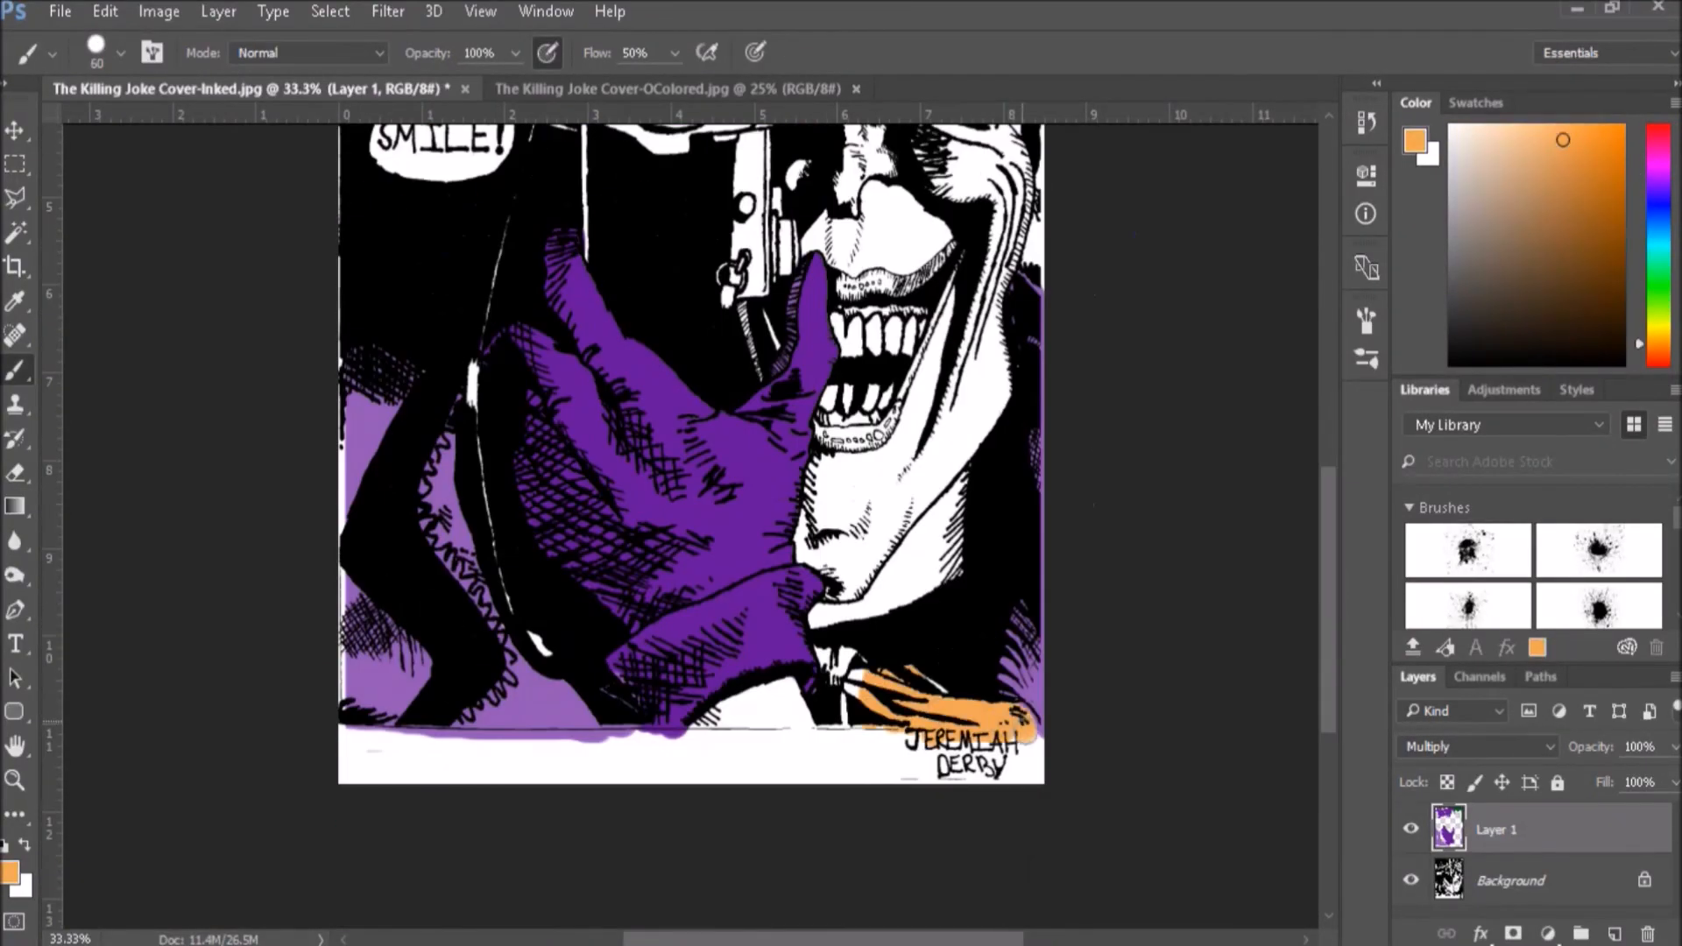
# Outline the Joker's lips with the Polygonal Lasso and paint them bright red.
pyautogui.scroll(6, 691, 525)
pyautogui.click(1619, 142)
pyautogui.hotkey('ctrl', '+')
pyautogui.hotkey('ctrl', '+')
pyautogui.press('l')
pyautogui.click(967, 417)
pyautogui.click(1102, 697)
pyautogui.click(936, 692)
pyautogui.press('b')
pyautogui.moveTo(1231, 307)
pyautogui.mouseDown()
pyautogui.moveTo(1143, 526)
pyautogui.moveTo(946, 692)
pyautogui.mouseUp()
pyautogui.hotkey('ctrl', 'd')
# Erase the red from the lower lip's highlight ovals and edge with a small eraser, and clear the selection.
pyautogui.press('e')
pyautogui.hotkey('ctrl', '+')
pyautogui.hotkey('ctrl', '+')
pyautogui.hotkey('ctrl', '+')
pyautogui.moveTo(800, 945); pyautogui.dragTo(975, 944)
pyautogui.click(723, 749)
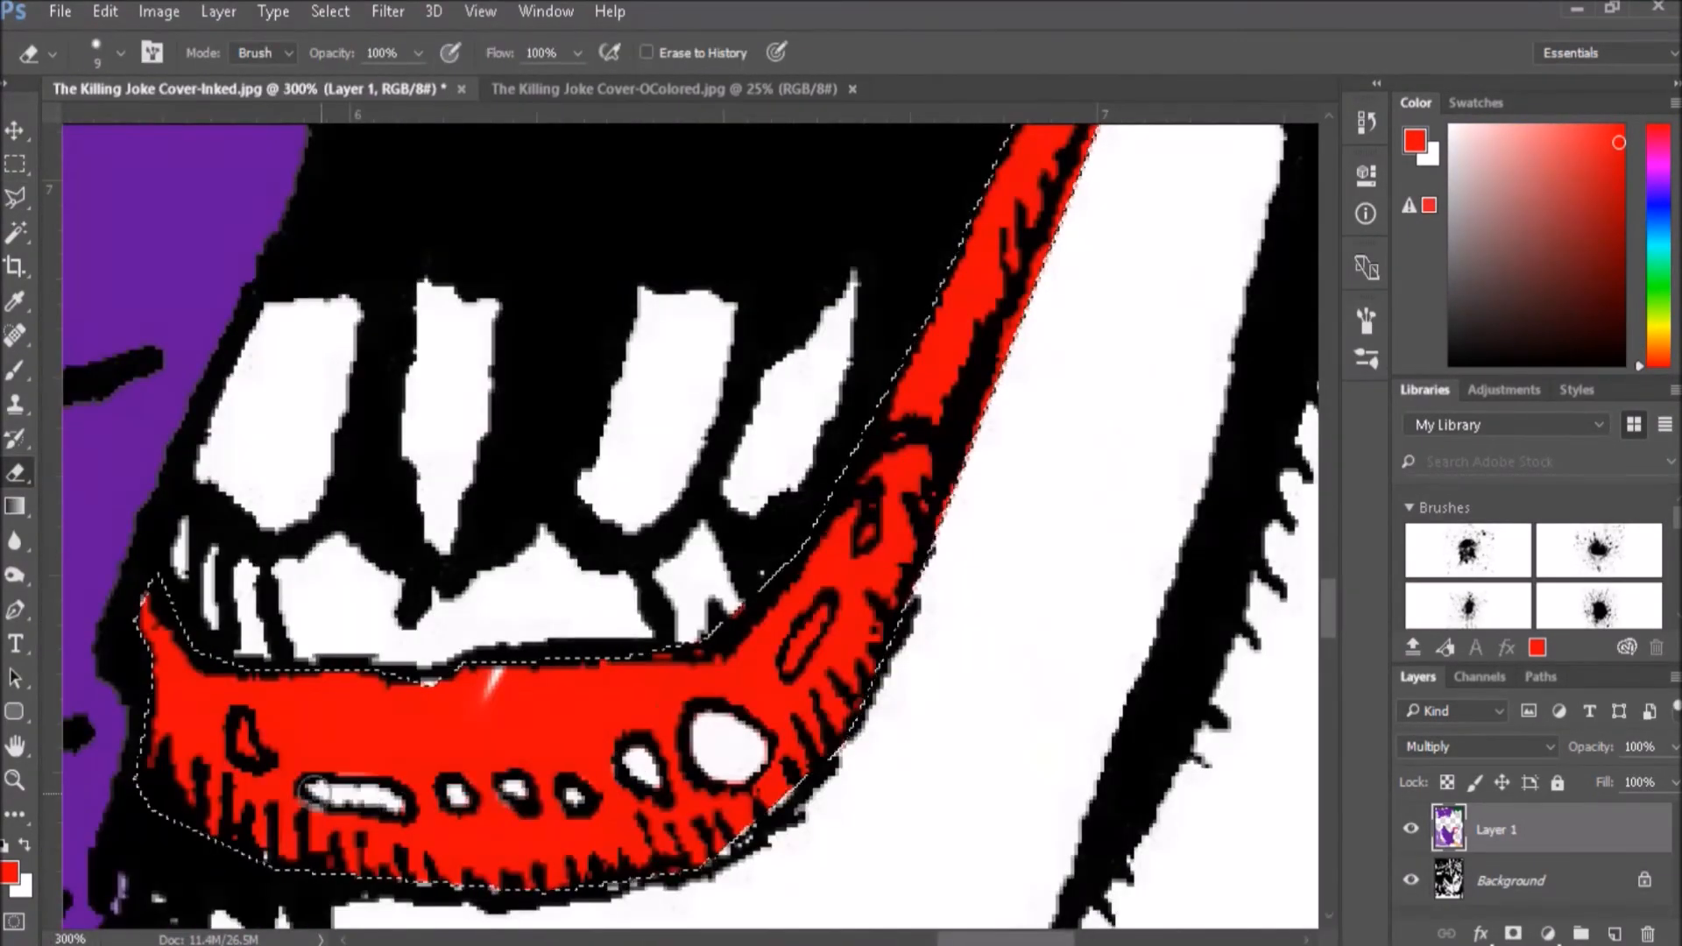
pyautogui.moveTo(306, 793); pyautogui.dragTo(398, 807)
pyautogui.moveTo(779, 668); pyautogui.dragTo(825, 609)
pyautogui.press('b')
pyautogui.hotkey('ctrl', 'd')
# Pick a light pink-red and brush it over the Joker's upper and lower gums.
pyautogui.hotkey('ctrl', '-')
pyautogui.hotkey('ctrl', '-')
pyautogui.hotkey('ctrl', '-')
pyautogui.click(1528, 147)
pyautogui.hotkey('ctrl', '+')
pyautogui.hotkey('ctrl', '+')
pyautogui.moveTo(456, 648); pyautogui.dragTo(701, 648)
pyautogui.scroll(4, 690, 526)
pyautogui.moveTo(519, 331)
pyautogui.mouseDown()
pyautogui.moveTo(604, 350)
pyautogui.moveTo(1034, 351)
pyautogui.mouseUp()
# Pick a dull yellow and paint the Joker's upper and lower teeth.
pyautogui.click(1658, 325)
pyautogui.click(1577, 186)
pyautogui.moveTo(1016, 429)
pyautogui.mouseDown()
pyautogui.moveTo(691, 562)
pyautogui.moveTo(495, 438)
pyautogui.mouseUp()
pyautogui.scroll(-4, 552, 526)
pyautogui.moveTo(806, 526)
pyautogui.mouseDown()
pyautogui.moveTo(552, 537)
pyautogui.moveTo(448, 605)
pyautogui.mouseUp()
# Enlarge the brush, pick a medium blue, and start painting the camera body.
pyautogui.hotkey('ctrl', '-')
pyautogui.hotkey('ctrl', '-')
pyautogui.hotkey('ctrl', '-')
pyautogui.hotkey('ctrl', '-')
pyautogui.hotkey('ctrl', '-')
pyautogui.press(']')
pyautogui.press(']')
pyautogui.press(']')
pyautogui.press(']')
pyautogui.press(']')
pyautogui.press(']')
pyautogui.press(']')
pyautogui.press(']')
pyautogui.press(']')
pyautogui.press(']')
pyautogui.press(']')
pyautogui.click(1658, 230)
pyautogui.click(1569, 223)
pyautogui.moveTo(725, 414); pyautogui.dragTo(720, 348)
# Reduce the brush and fill in the camera's remaining edges, lens ring and side details with blue.
pyautogui.hotkey('ctrl', '+')
pyautogui.hotkey('ctrl', '+')
pyautogui.hotkey('ctrl', '+')
pyautogui.press('[')
pyautogui.press('[')
pyautogui.press('[')
pyautogui.press('[')
pyautogui.press('[')
pyautogui.moveTo(806, 306)
pyautogui.mouseDown()
pyautogui.moveTo(880, 517)
pyautogui.moveTo(841, 570)
pyautogui.mouseUp()
pyautogui.scroll(4, 789, 490)
pyautogui.moveTo(479, 788)
pyautogui.mouseDown()
pyautogui.moveTo(633, 558)
pyautogui.moveTo(616, 578)
pyautogui.mouseUp()
pyautogui.moveTo(911, 342); pyautogui.dragTo(823, 280)
pyautogui.scroll(4, 788, 438)
pyautogui.moveTo(819, 504); pyautogui.dragTo(881, 351)
pyautogui.moveTo(876, 526)
pyautogui.mouseDown()
pyautogui.moveTo(828, 342)
pyautogui.moveTo(828, 227)
pyautogui.mouseUp()
# Pick a gray and paint the camera's strap clasp and the white highlight on the strap.
pyautogui.scroll(-8, 828, 438)
pyautogui.click(1461, 295)
pyautogui.moveTo(760, 519); pyautogui.dragTo(762, 556)
pyautogui.scroll(-5, 762, 543)
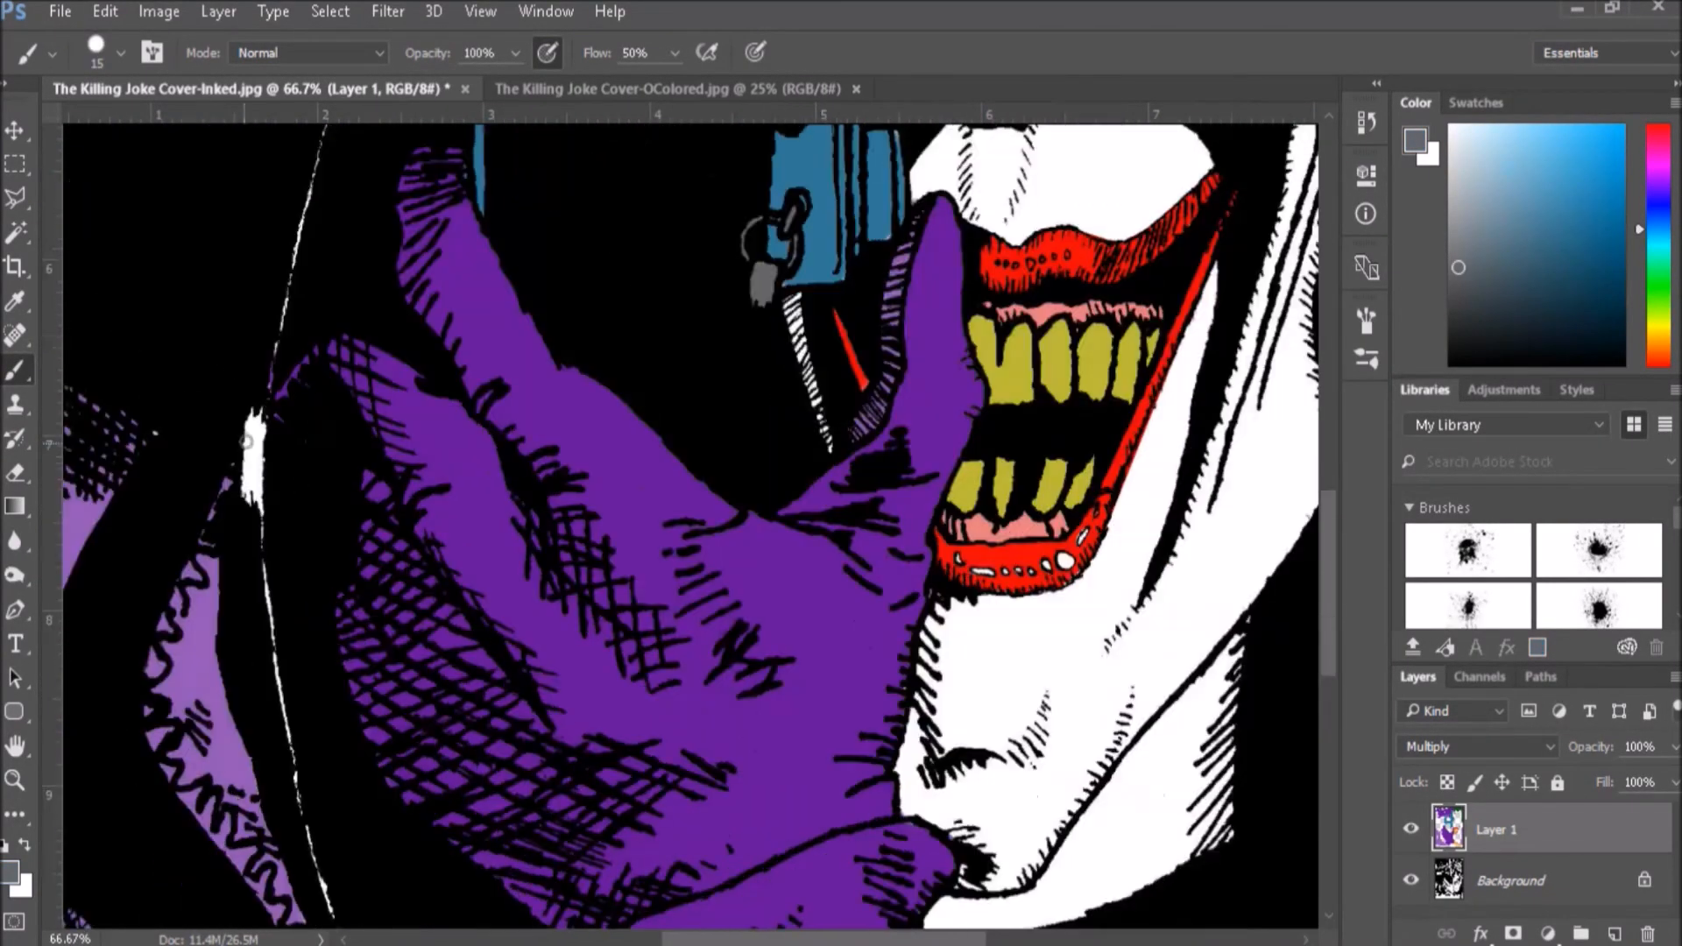
pyautogui.moveTo(254, 417); pyautogui.dragTo(253, 536)
# Pick a muted gold and paint the thin curved lines beside and above the upper glove's cuff with the 15 px brush.
pyautogui.scroll(-6, 267, 596)
pyautogui.scroll(19, 372, 631)
pyautogui.click(1547, 184)
pyautogui.moveTo(460, 604); pyautogui.dragTo(335, 550)
pyautogui.moveTo(261, 508)
pyautogui.mouseDown()
pyautogui.moveTo(168, 449)
pyautogui.moveTo(88, 346)
pyautogui.mouseUp()
pyautogui.scroll(5, 112, 431)
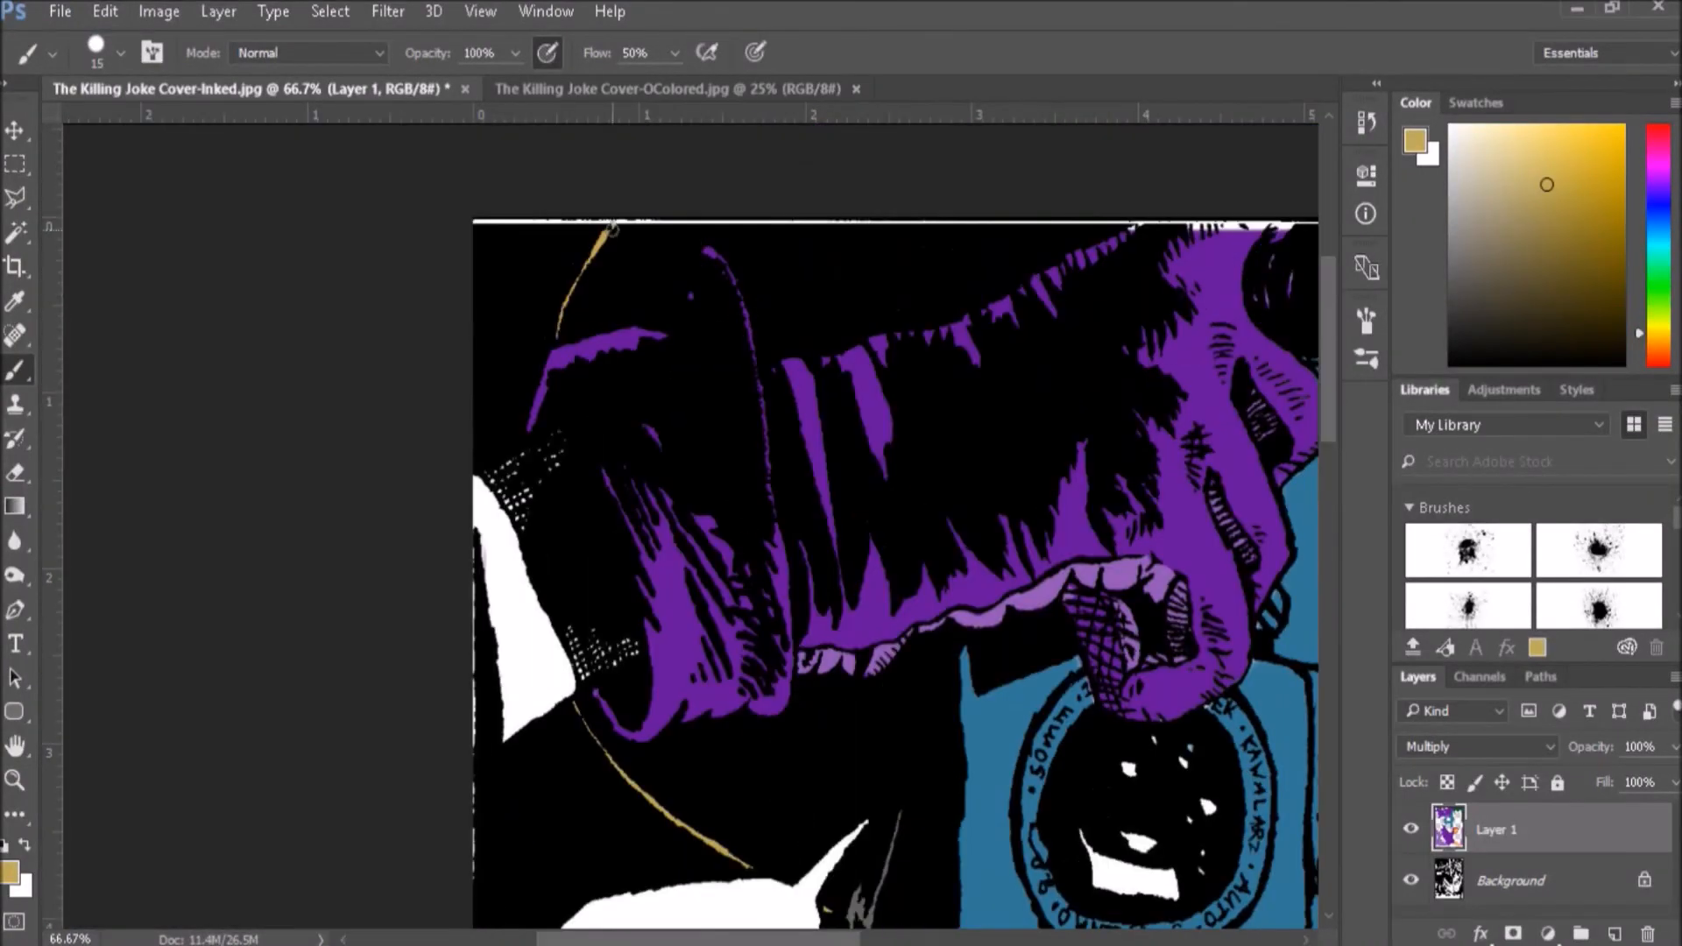
# Check the flat colors across the whole cover, leaving nothing selected.
pyautogui.hotkey('ctrl', '-')
pyautogui.hotkey('ctrl', '-')
pyautogui.hotkey('ctrl', '-')
pyautogui.hotkey('ctrl', '-')
pyautogui.press('m')
pyautogui.moveTo(505, 261); pyautogui.dragTo(977, 736)
pyautogui.hotkey('ctrl', 'd')
pyautogui.hotkey('ctrl', '+')
pyautogui.press('b')
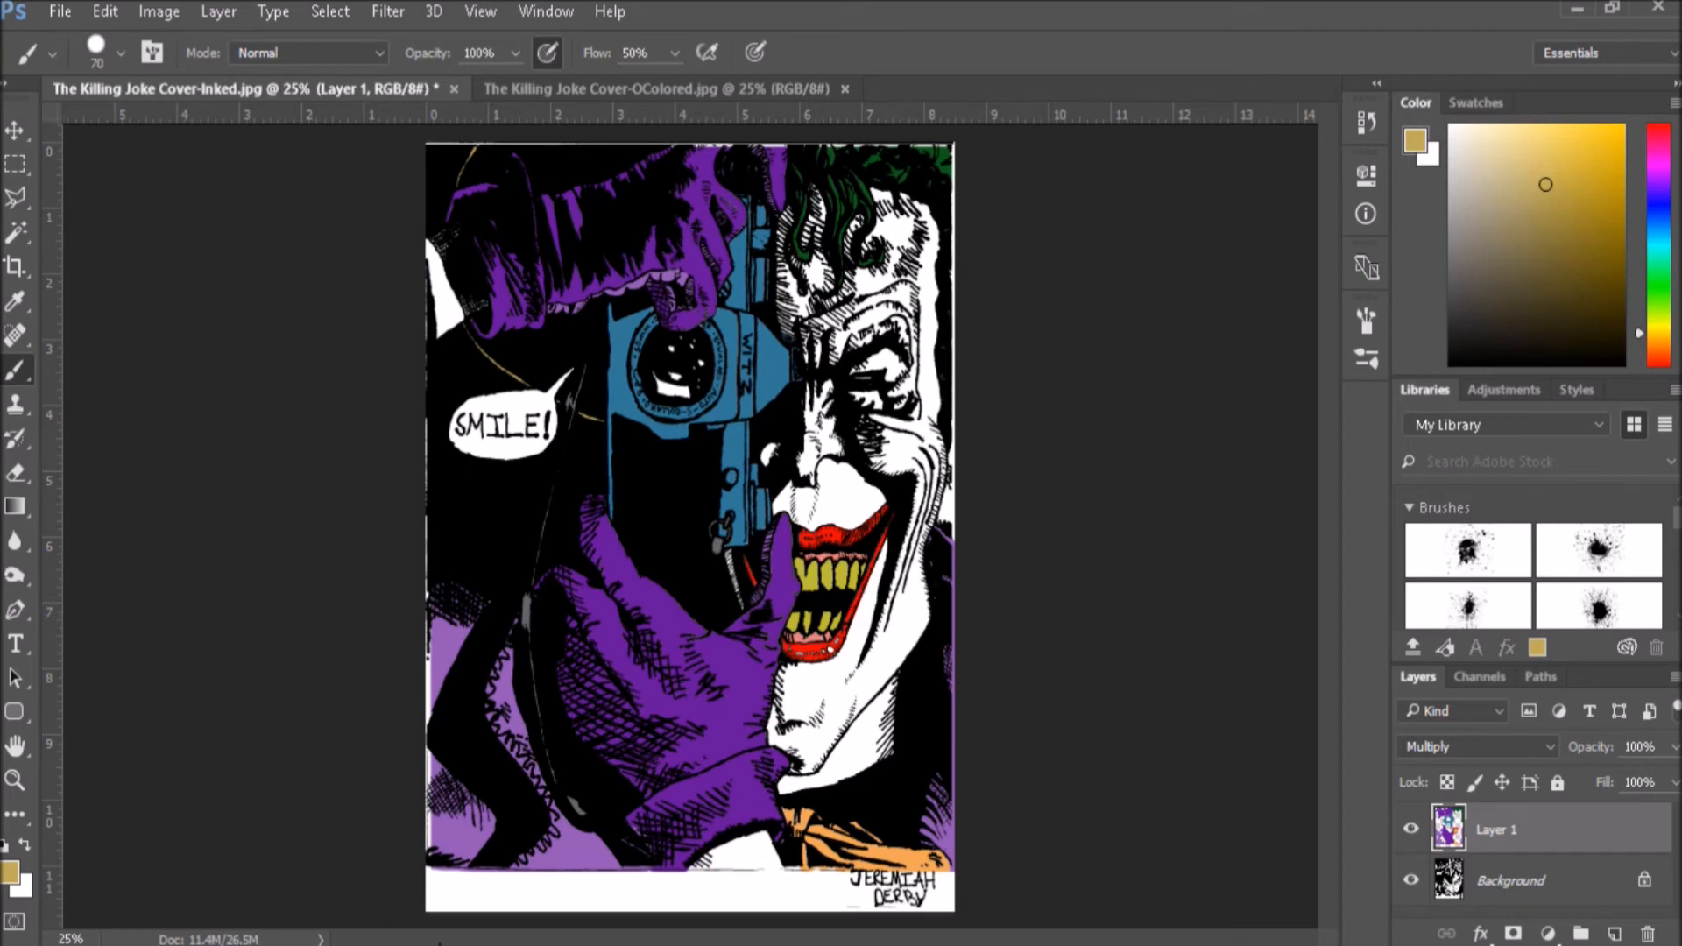
pyautogui.press('e')
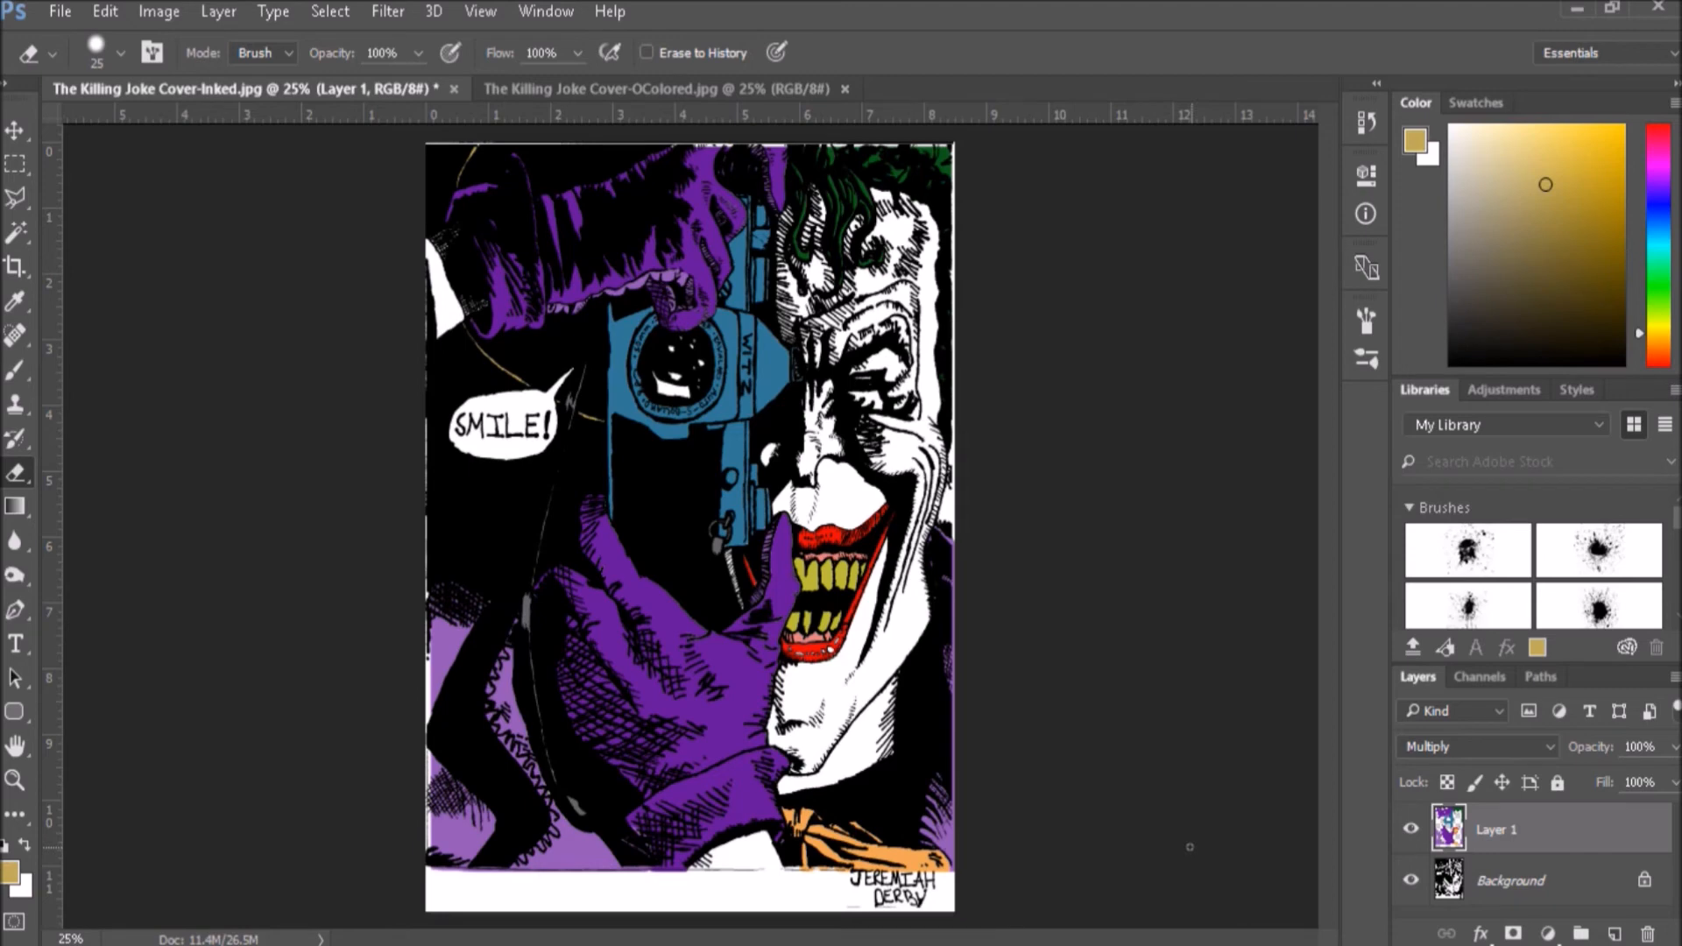
pyautogui.press(']')
pyautogui.press(']')
pyautogui.press(']')
pyautogui.press(']')
pyautogui.press(']')
pyautogui.press(']')
pyautogui.press(']')
pyautogui.press(']')
pyautogui.press(']')
pyautogui.press('b')
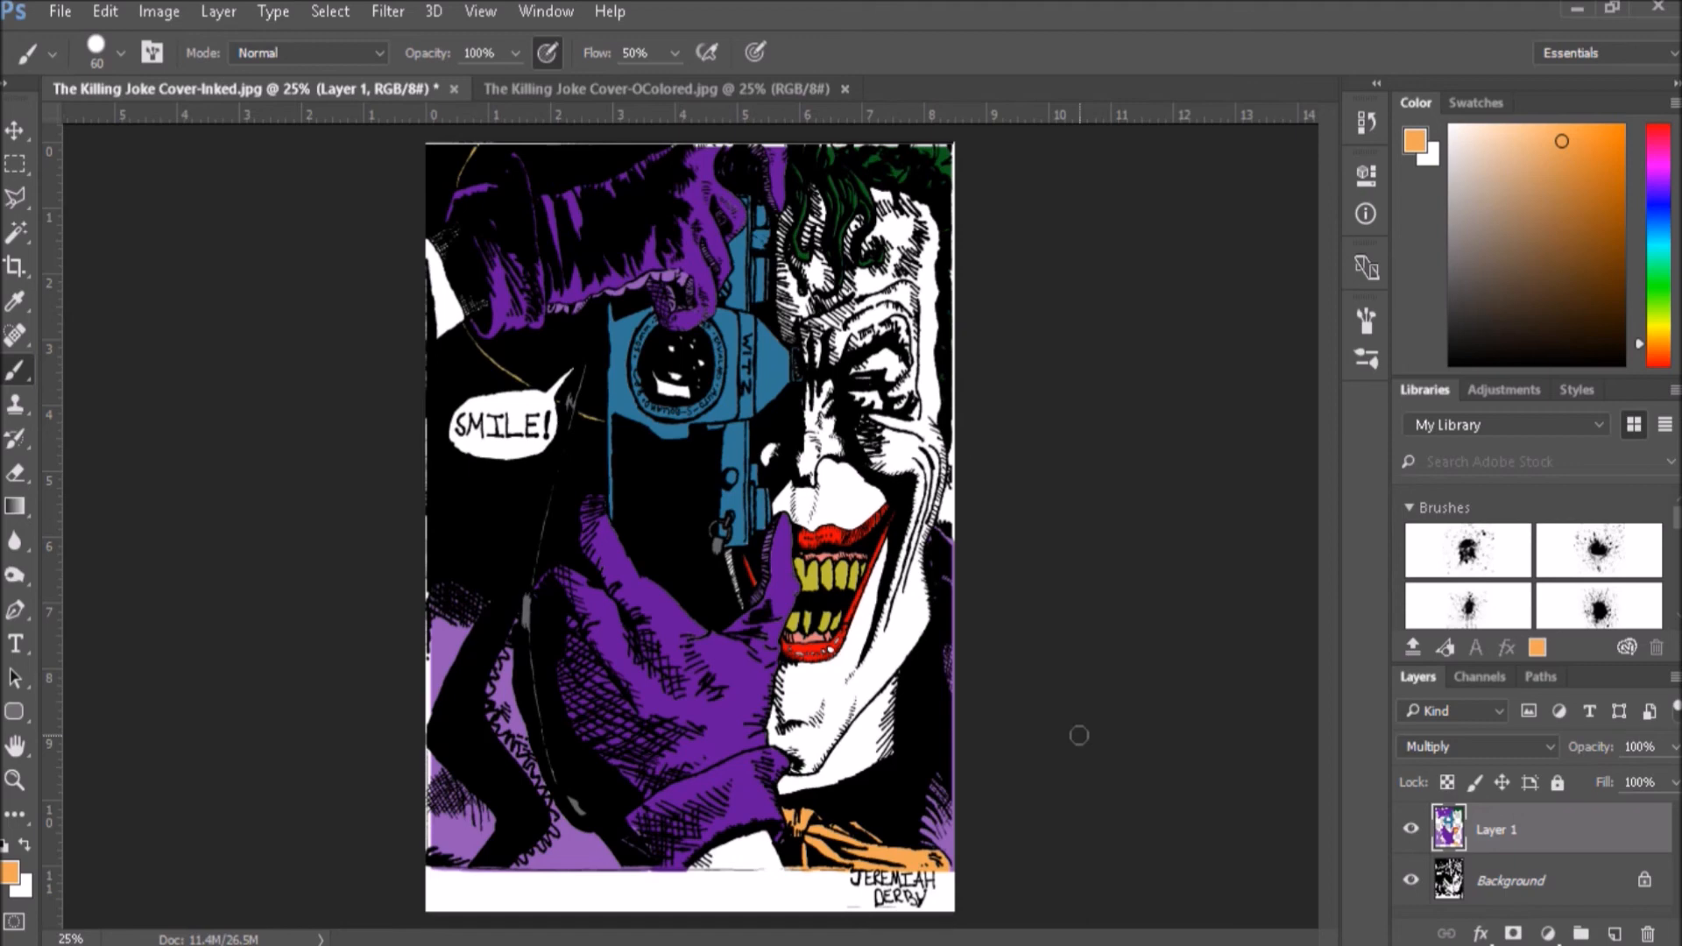
# Try blending light orange into the fingers of the upper purple glove with the Mixer Brush at 80 px, and undo it.
pyautogui.rightClick(16, 378)
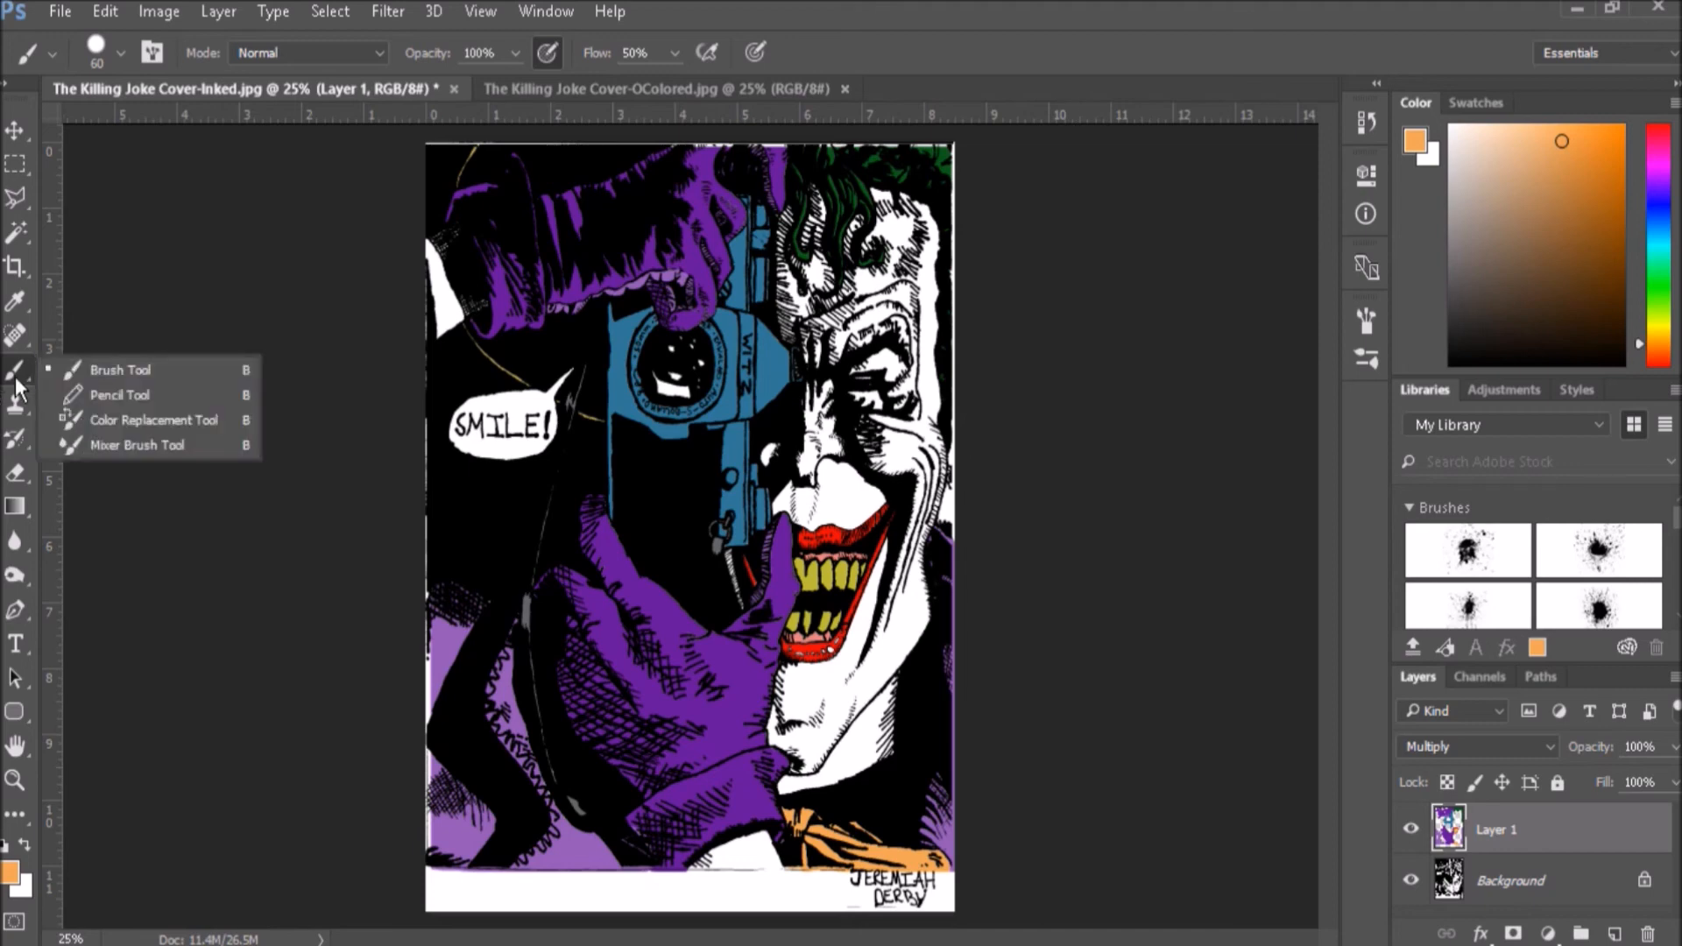
pyautogui.click(112, 434)
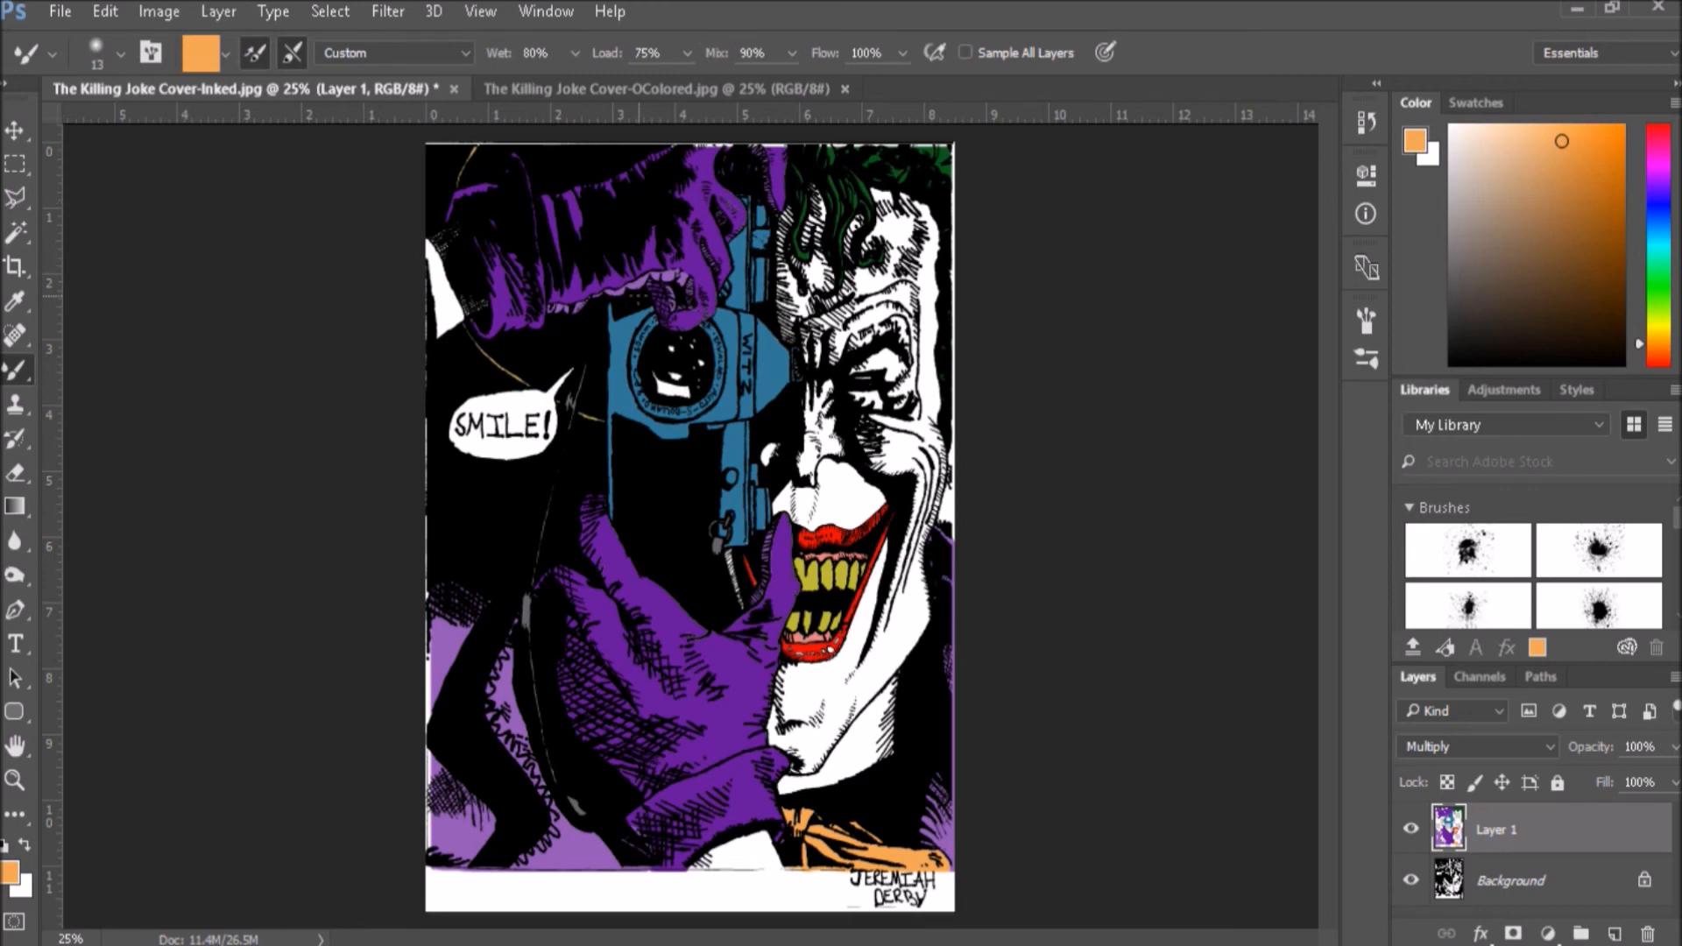
pyautogui.press(']')
pyautogui.press(']')
pyautogui.press(']')
pyautogui.press(']')
pyautogui.press(']')
pyautogui.press(']')
pyautogui.press(']')
pyautogui.moveTo(604, 299)
pyautogui.mouseDown()
pyautogui.moveTo(672, 249)
pyautogui.moveTo(701, 254)
pyautogui.moveTo(711, 298)
pyautogui.mouseUp()
pyautogui.moveTo(721, 160)
pyautogui.mouseDown()
pyautogui.moveTo(704, 268)
pyautogui.moveTo(690, 205)
pyautogui.mouseUp()
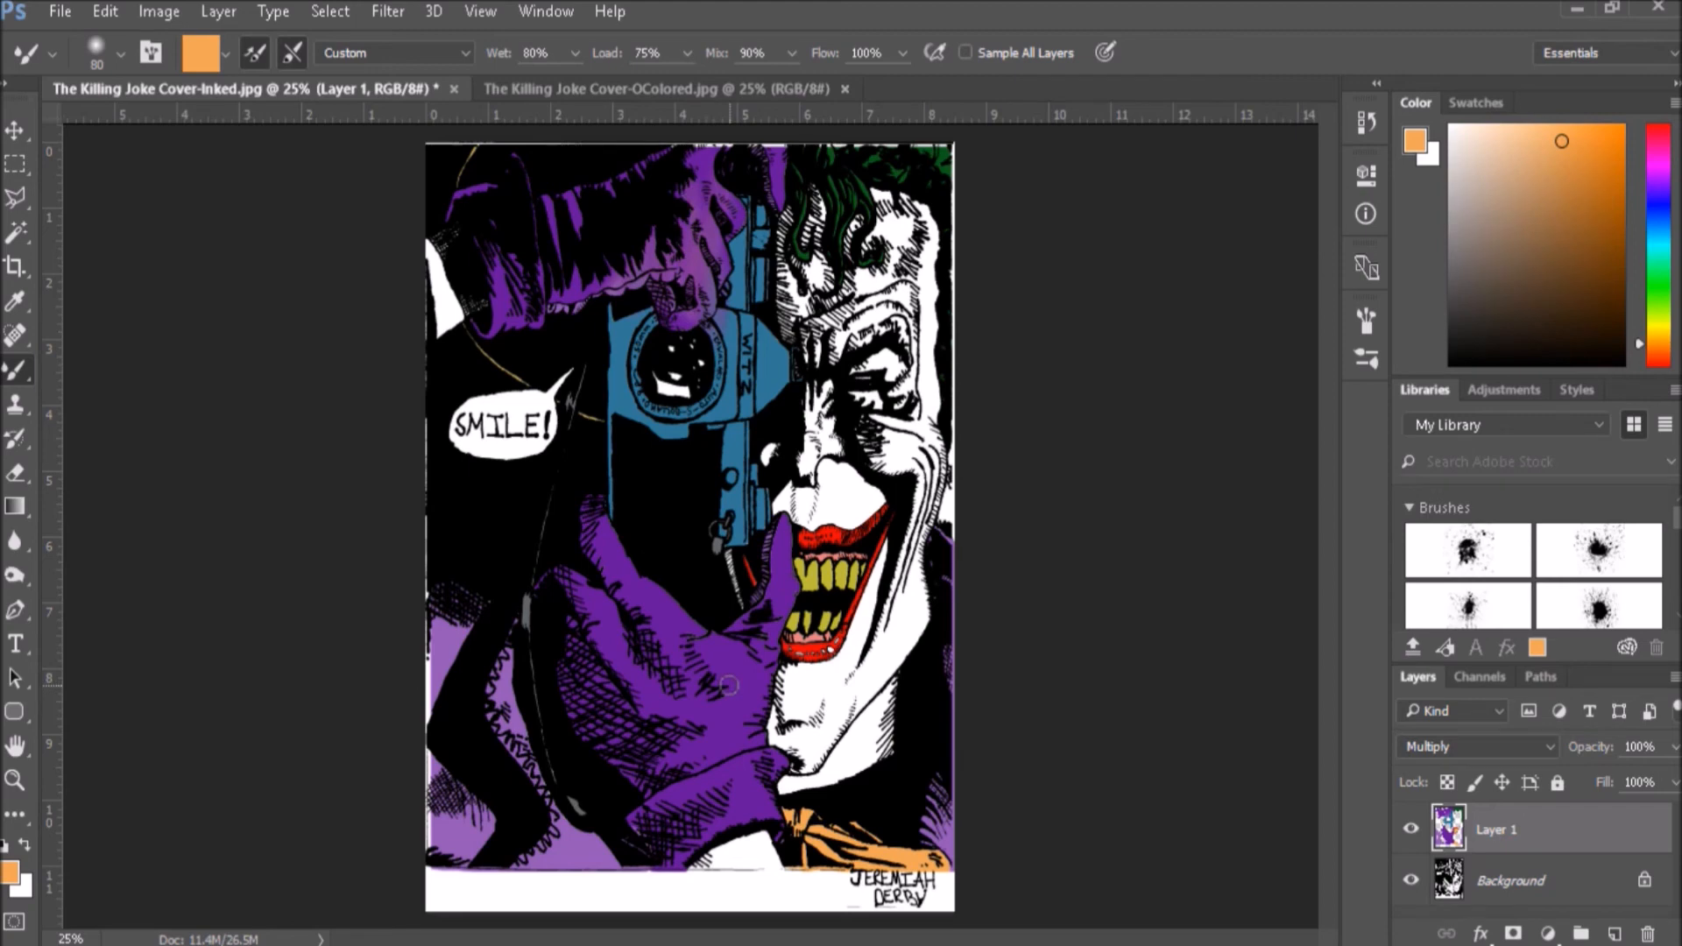
pyautogui.hotkey('ctrl', 'z')
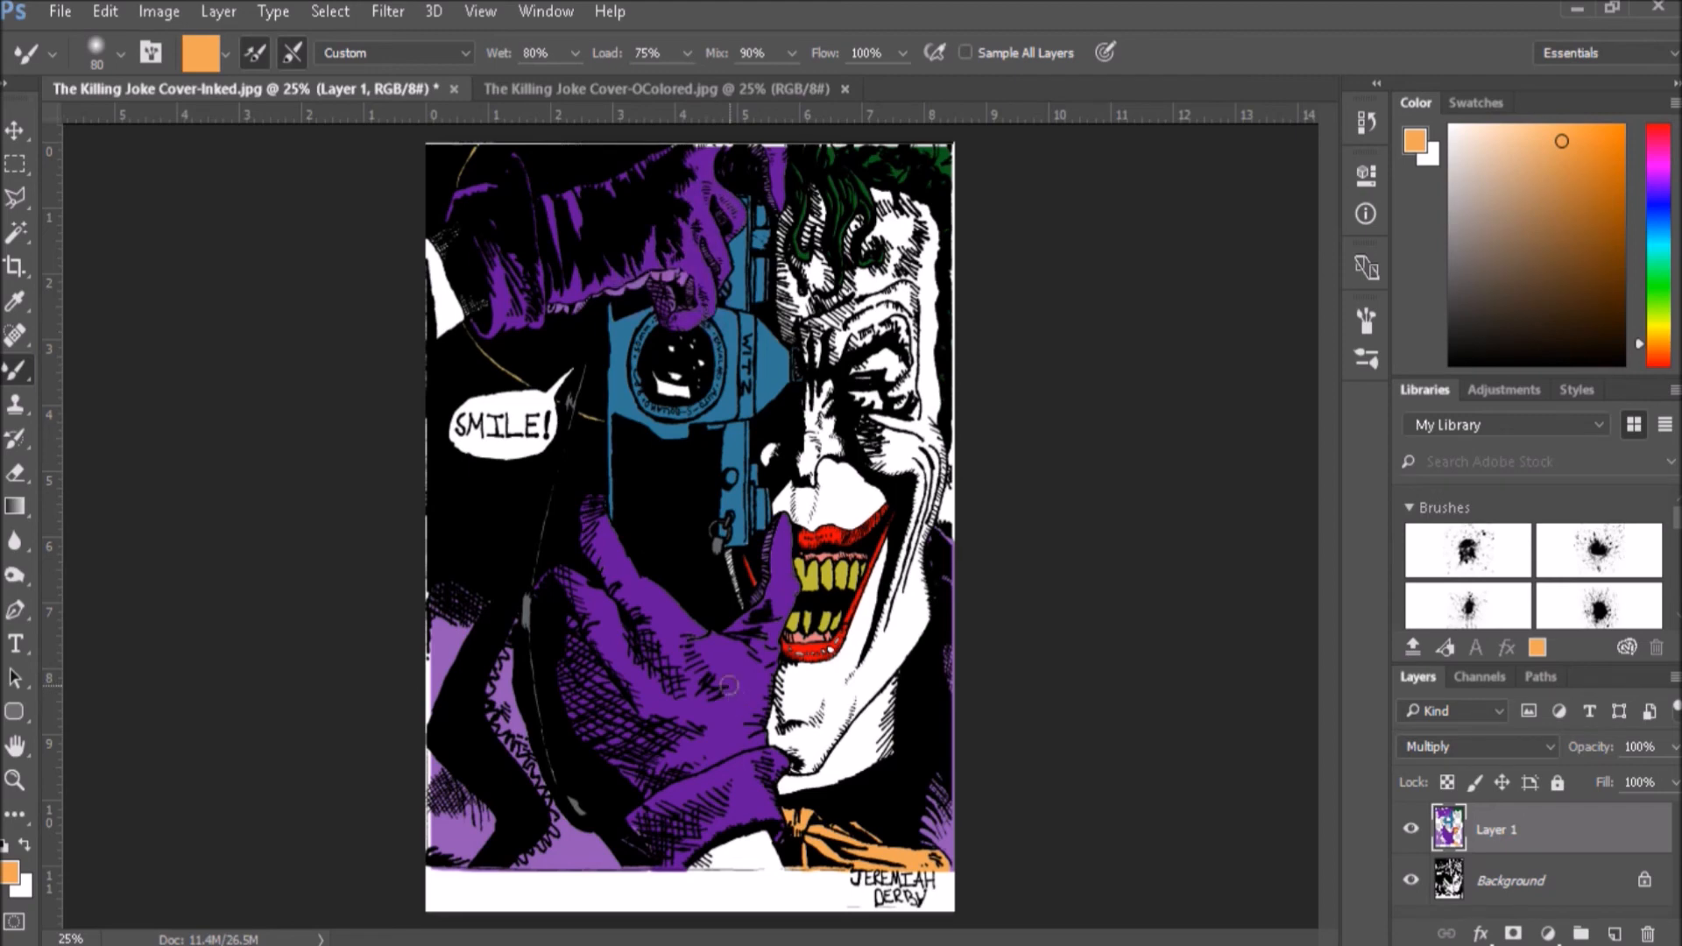